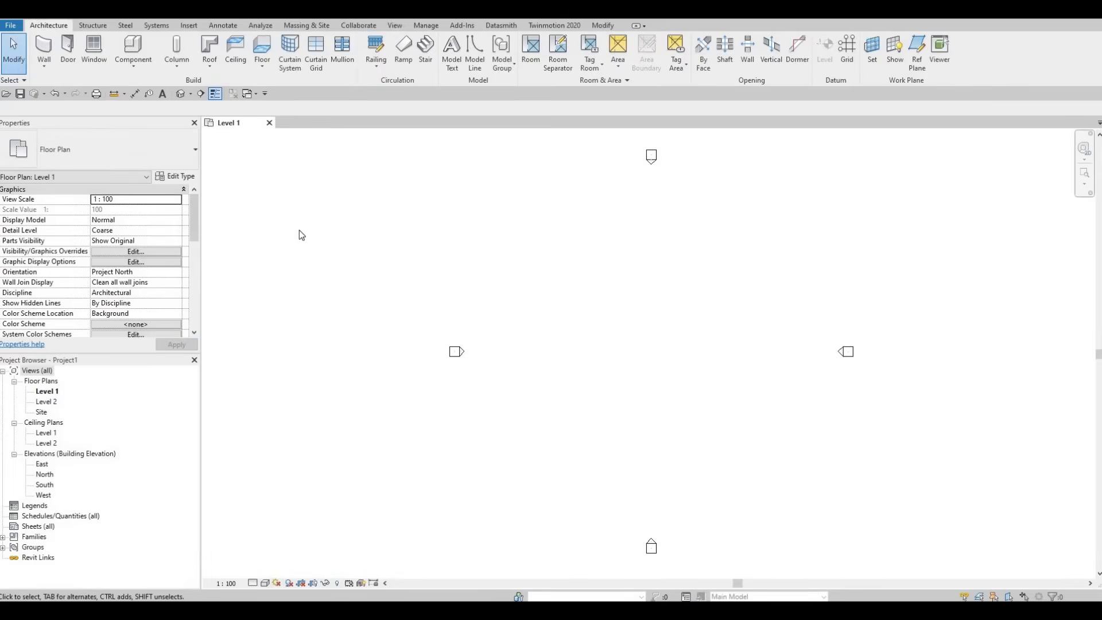
Step: Draw a vertical grid line bottom to top on the west side of the area between the elevation markers
mouse_move(457, 282)
middle_down()
mouse_move(448, 290)
mouse_move(444, 274)
middle_up()
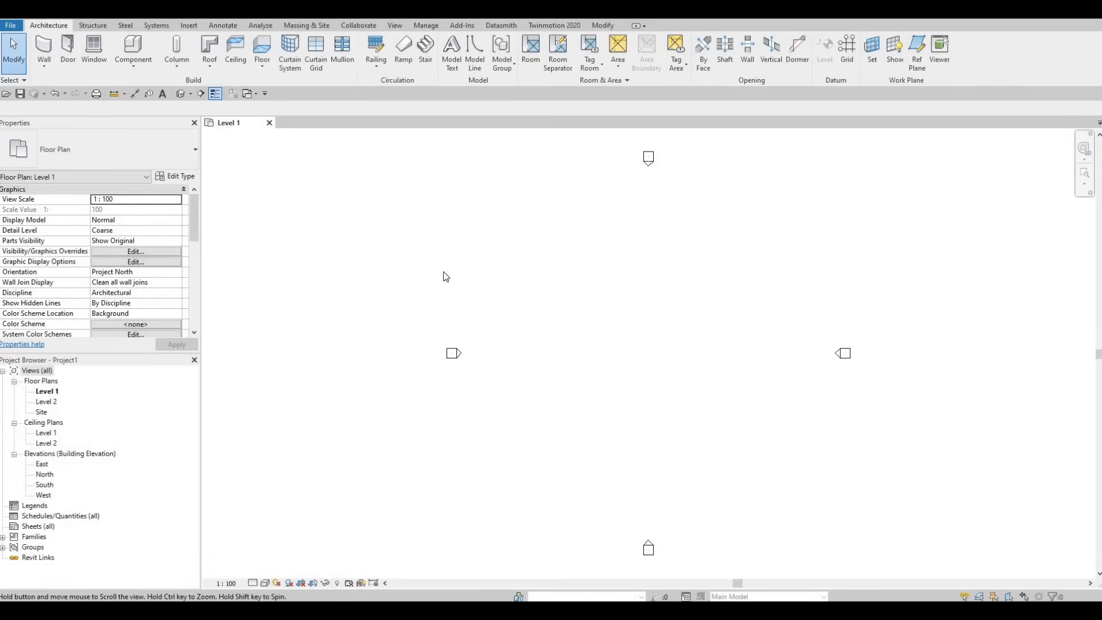
scroll(471, 278, down, 1)
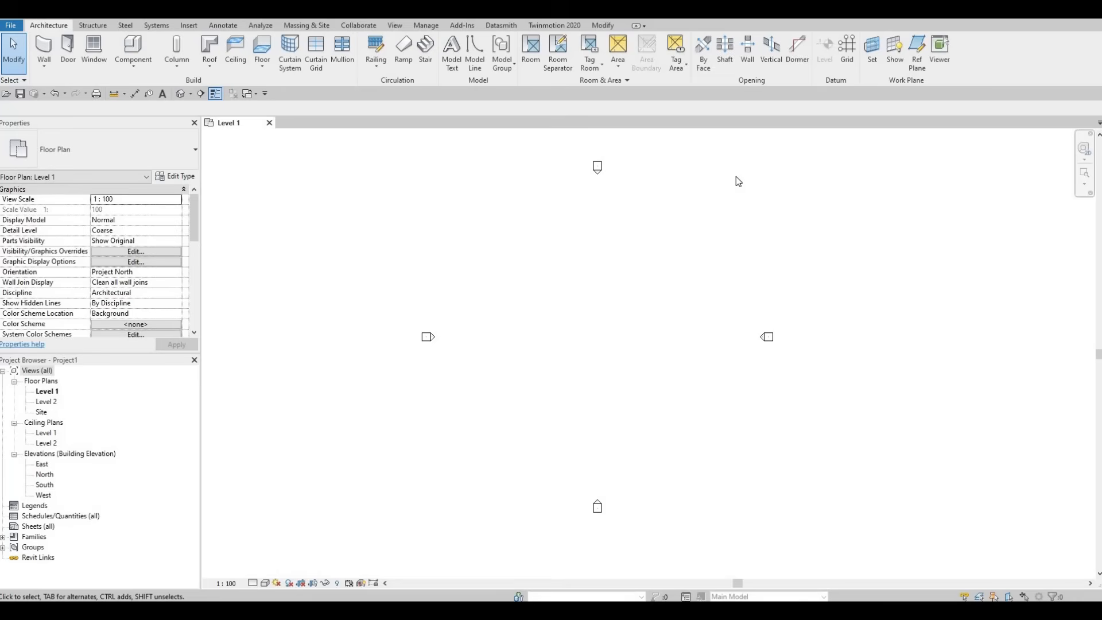
key(g)
key(r)
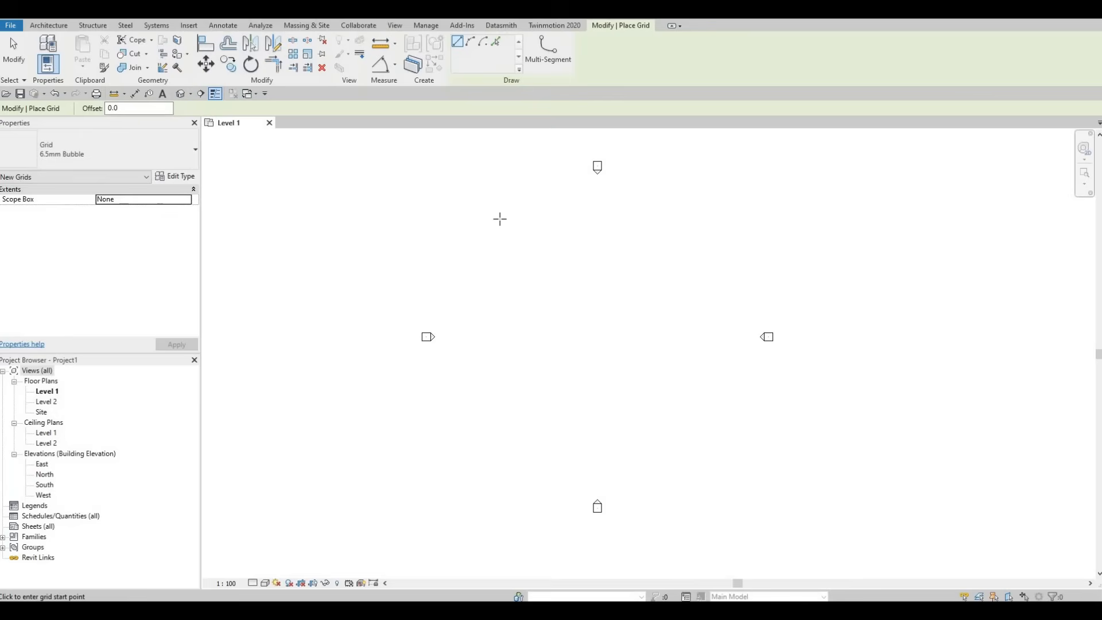
click(493, 483)
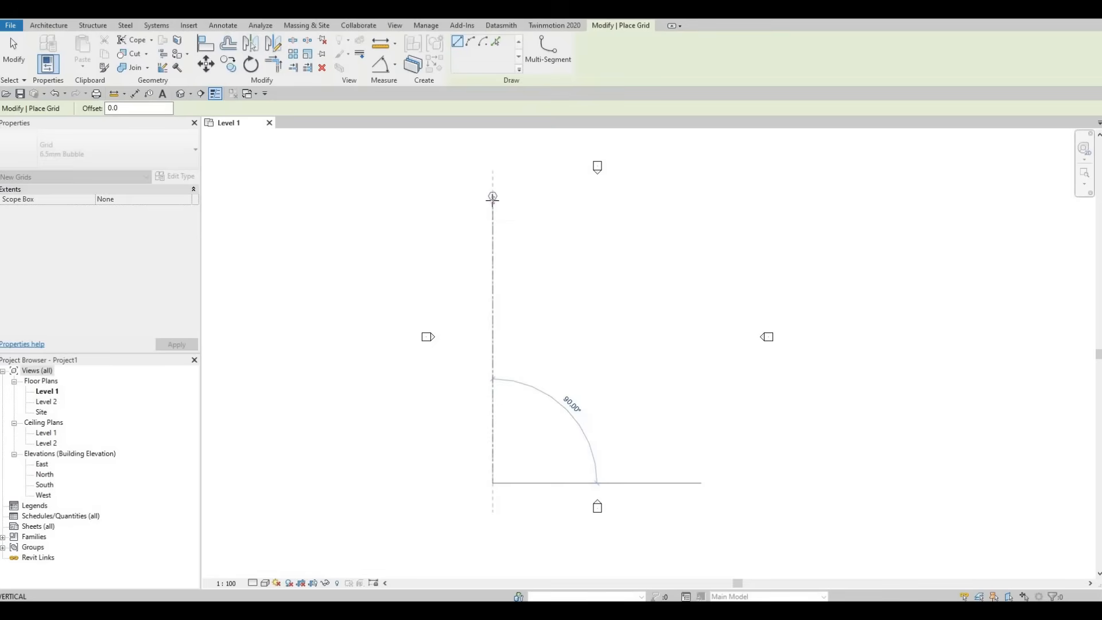
click(555, 237)
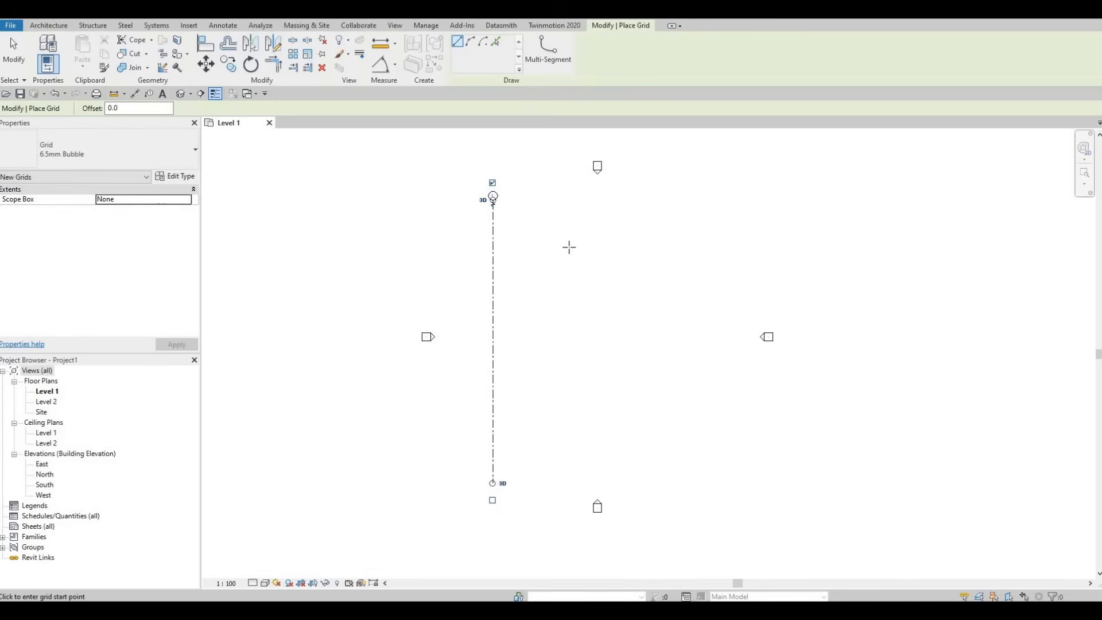
key(Escape)
key(Escape)
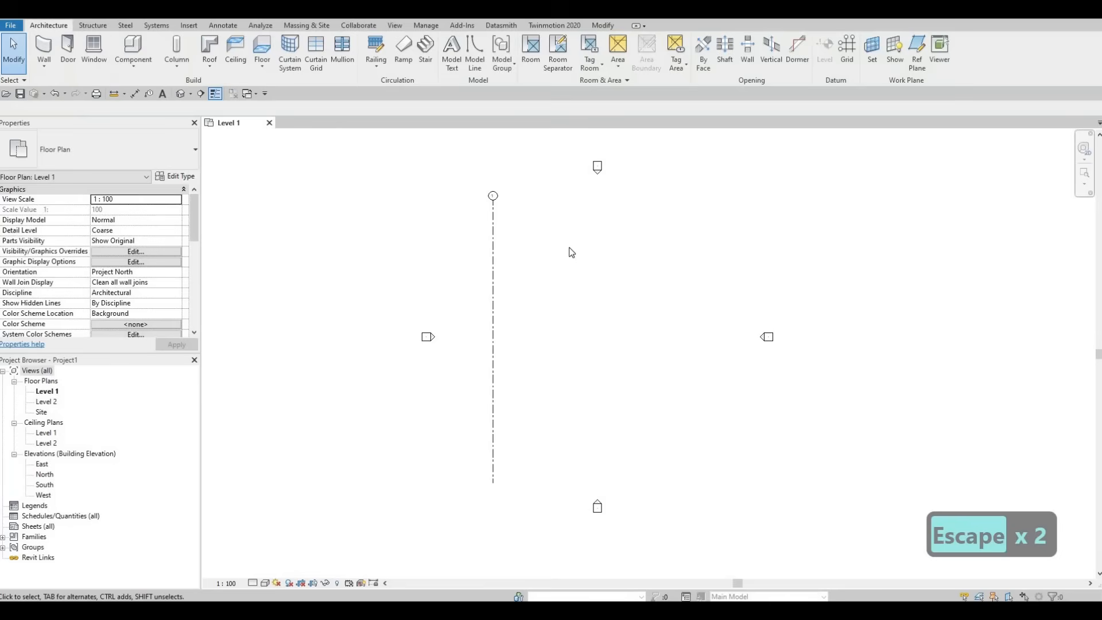
Step: Copy grid 1 horizontally 3640 to the right with multiple copies enabled
scroll(494, 206, up, 4)
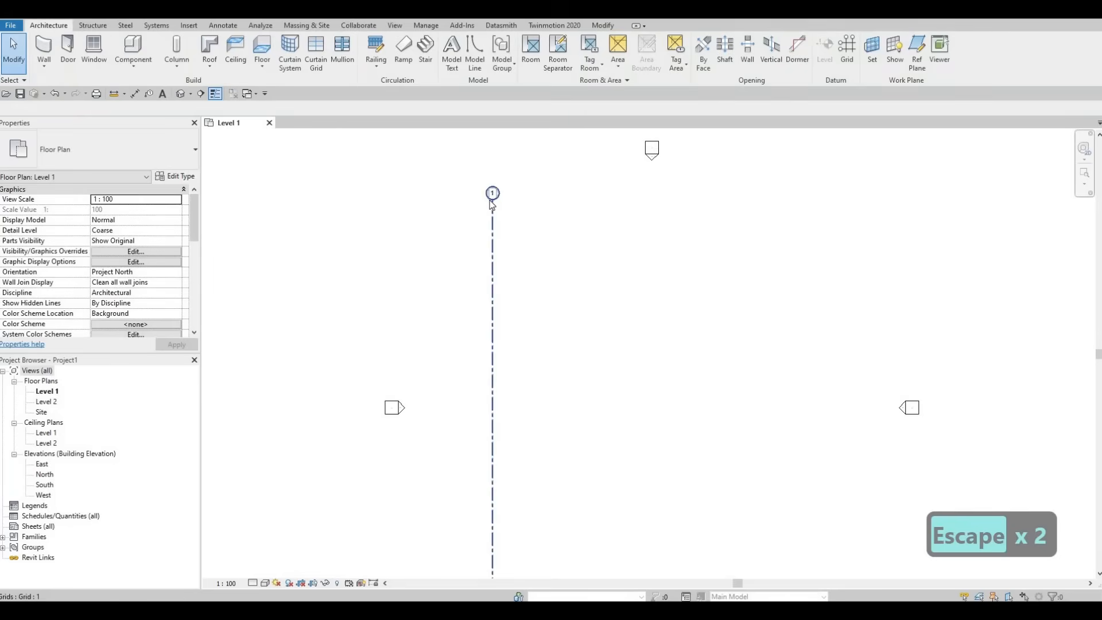
scroll(492, 207, down, 4)
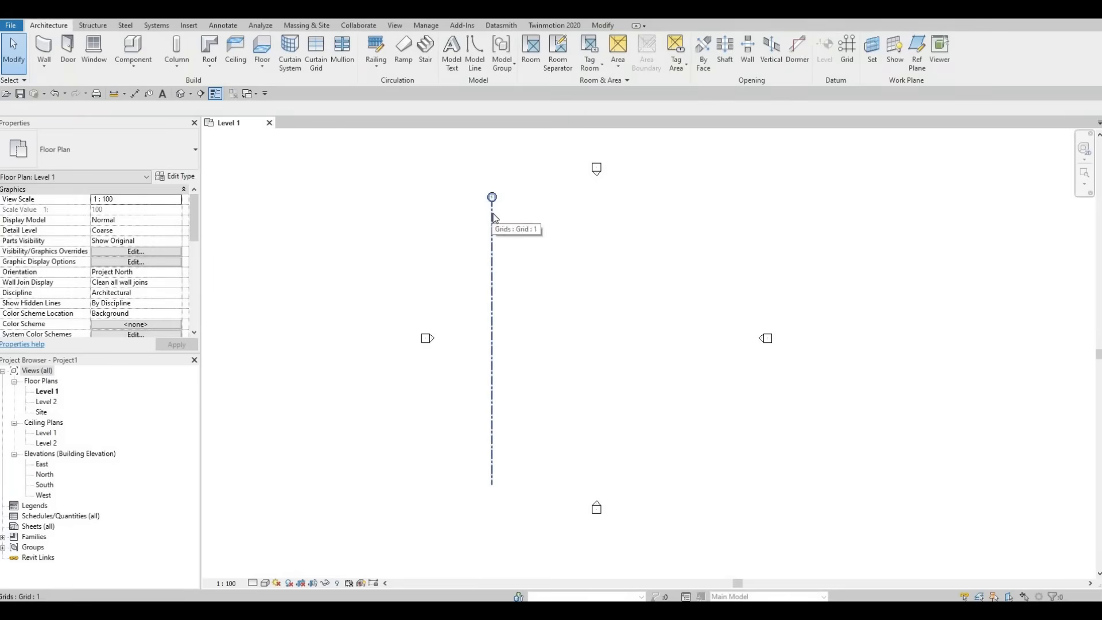
click(493, 221)
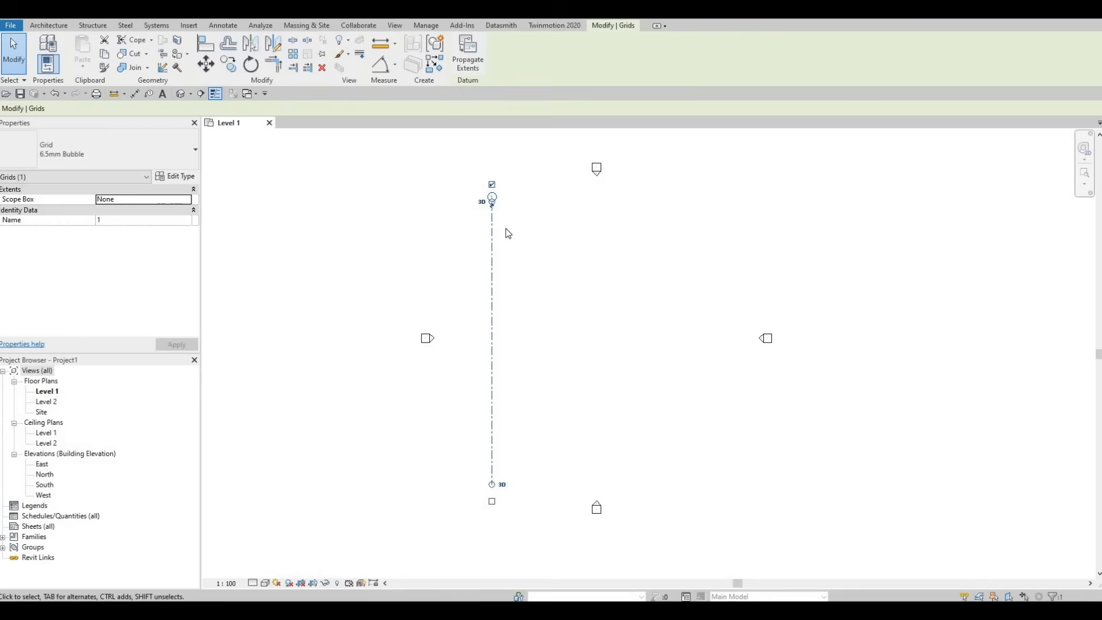
key(c)
key(o)
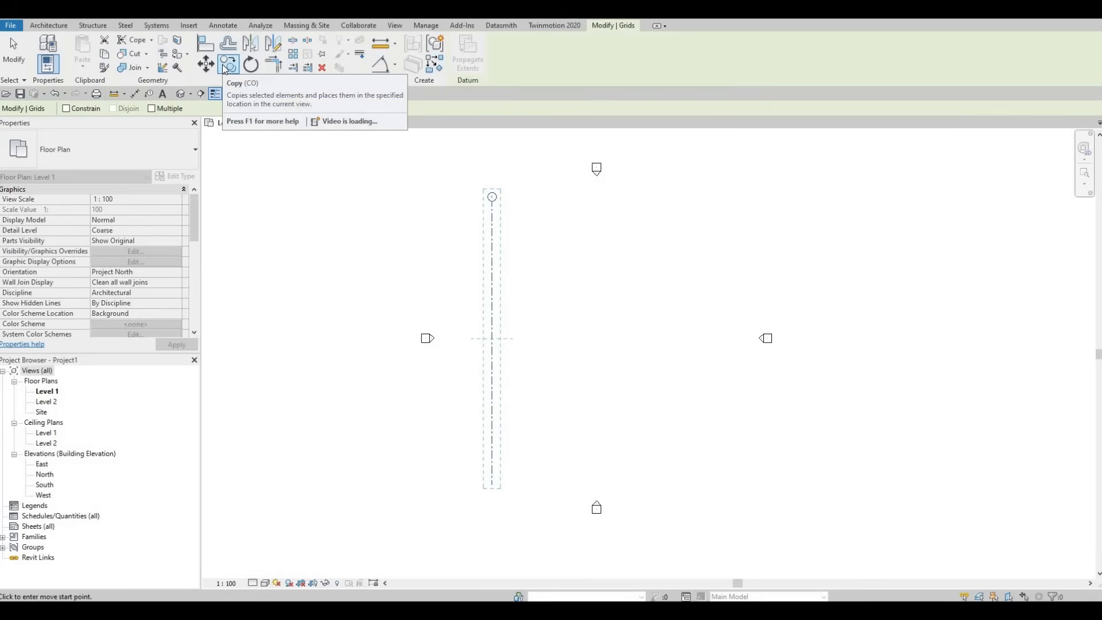
click(152, 109)
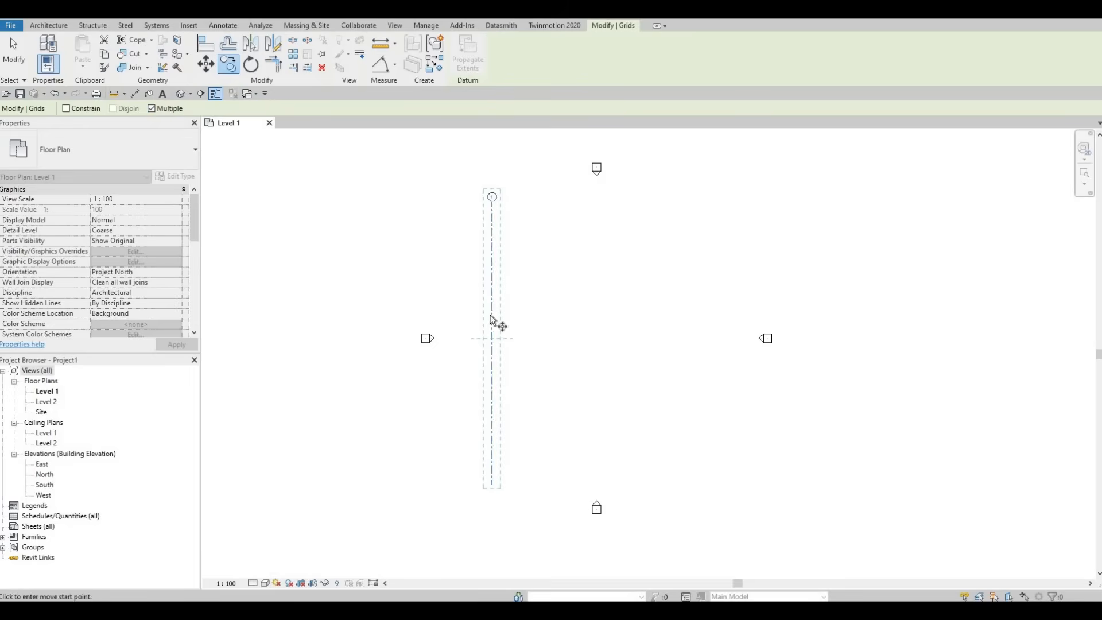
scroll(485, 186, up, 5)
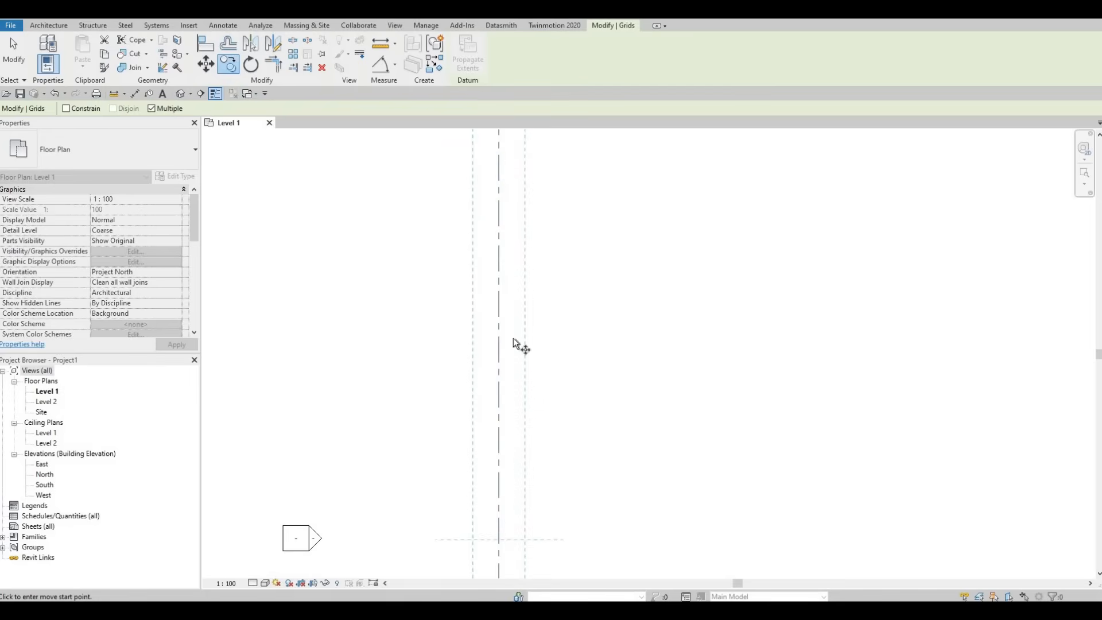
middle_drag(510, 213, 512, 283)
scroll(511, 283, down, 1)
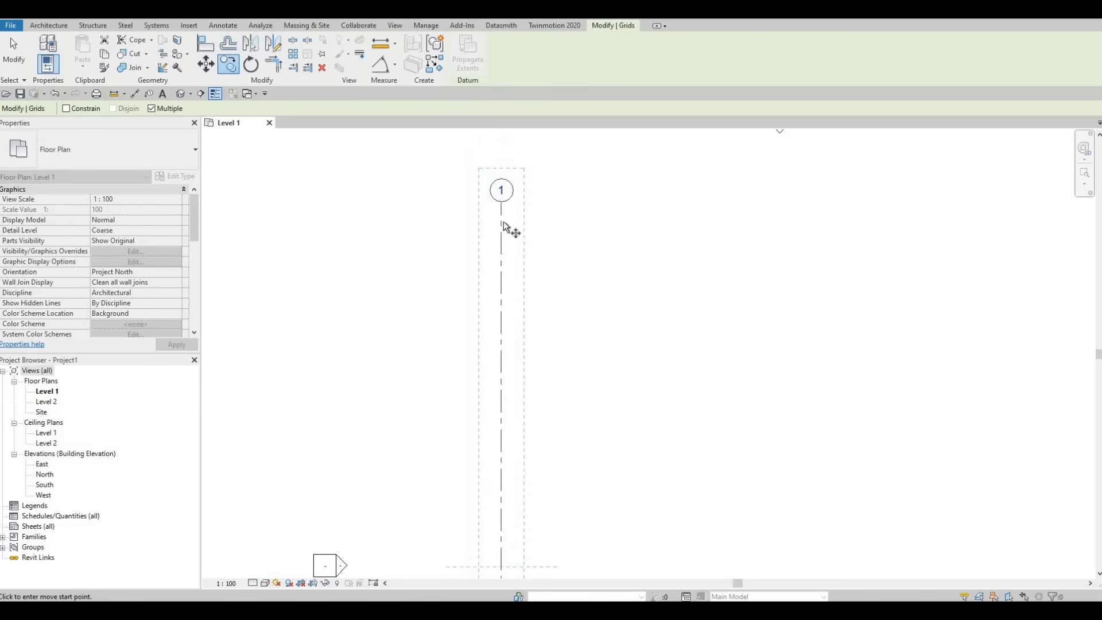
click(501, 222)
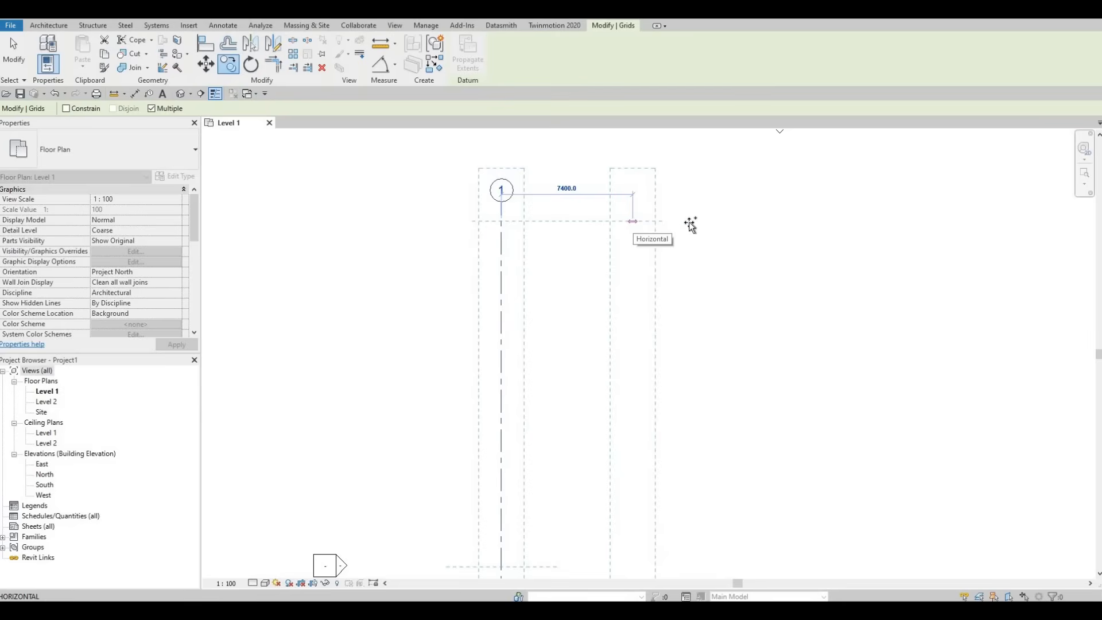
scroll(689, 224, down, 2)
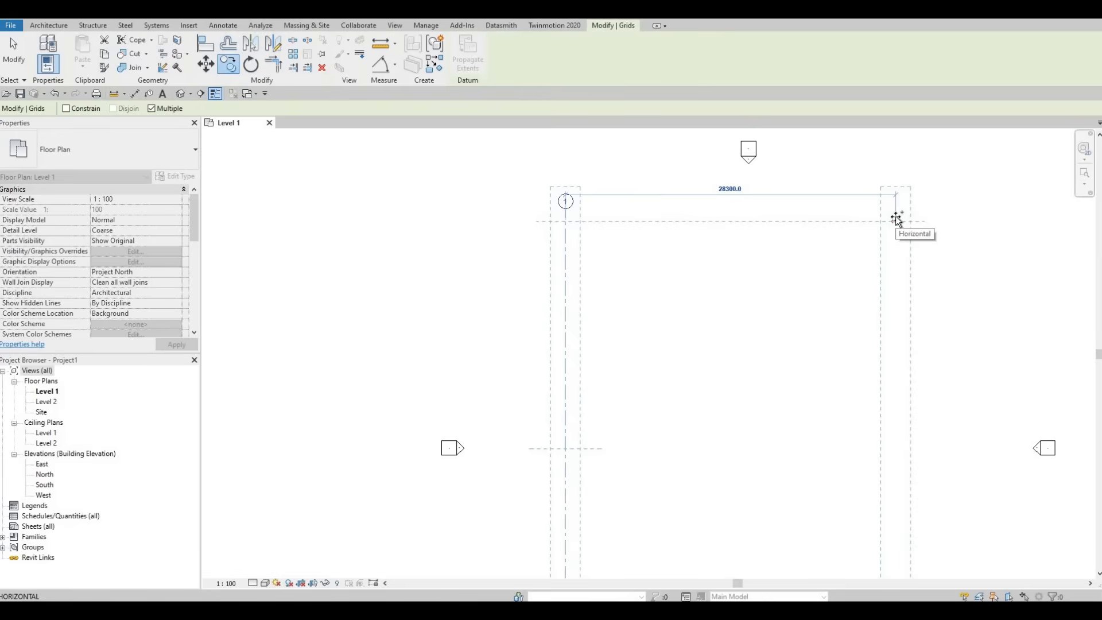
text(36)
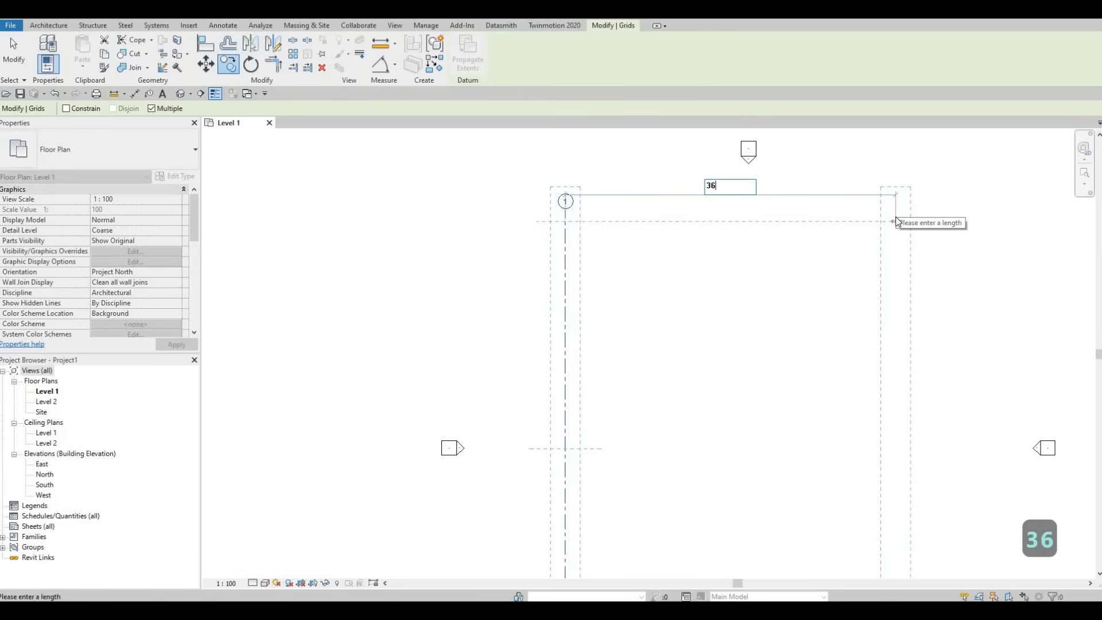
text(40)
key(Return)
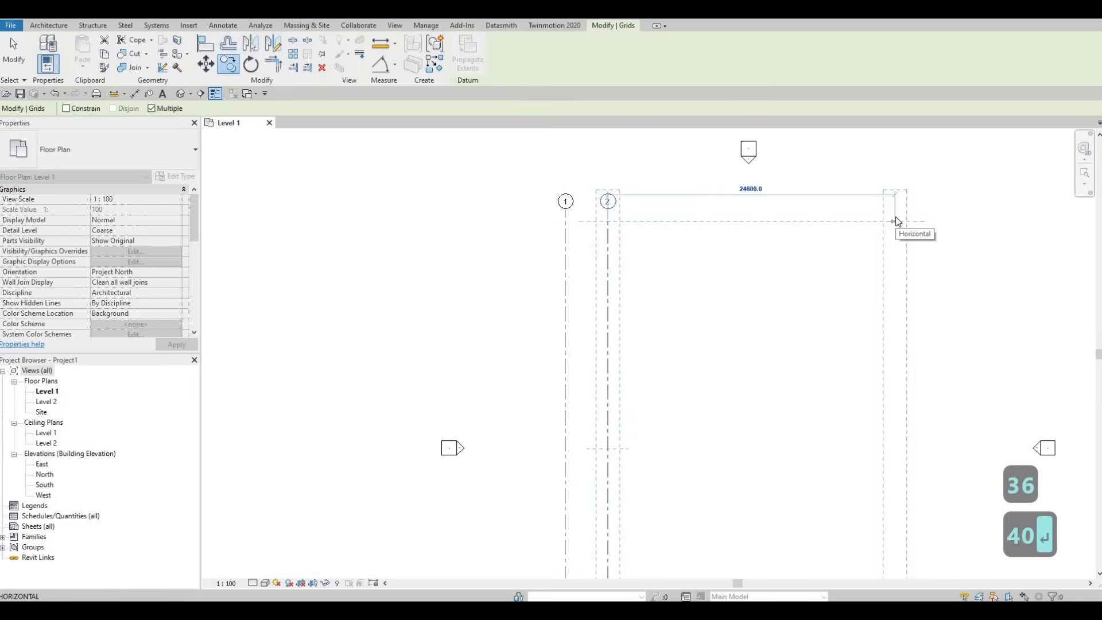
Step: Place two more grid copies to the right at successive spacings of 1343 and 5500
text(1343)
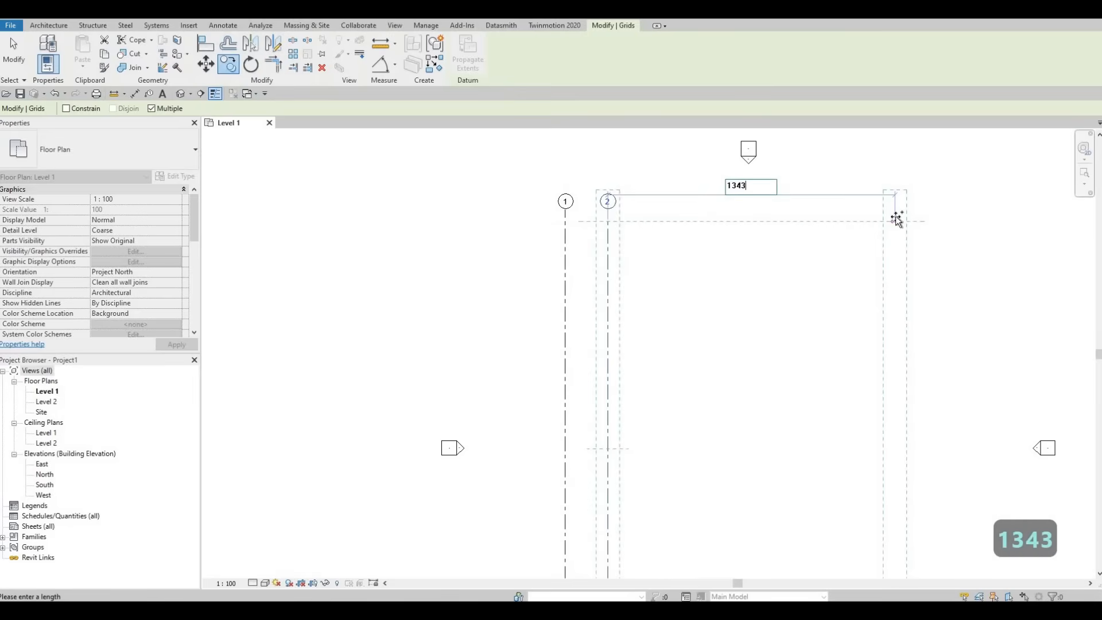
key(Return)
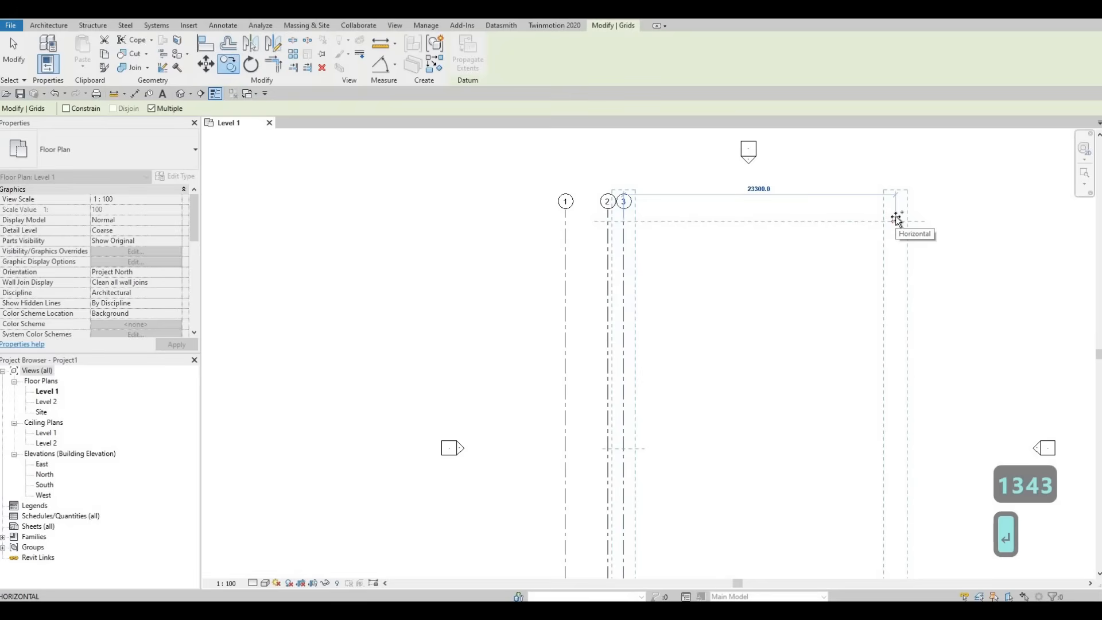
text(5500)
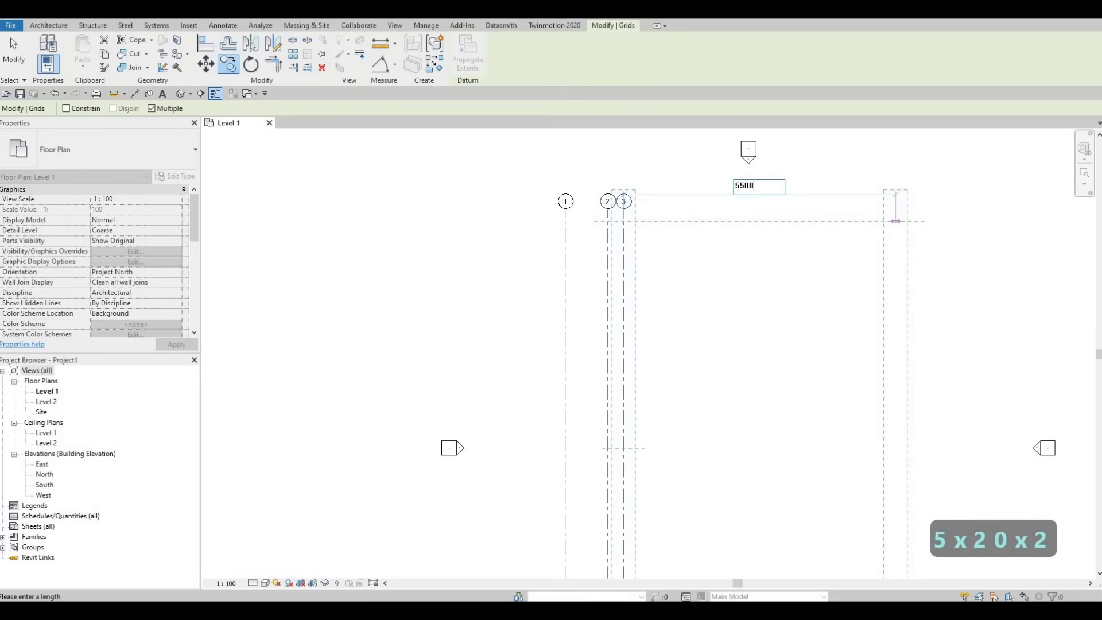
key(Return)
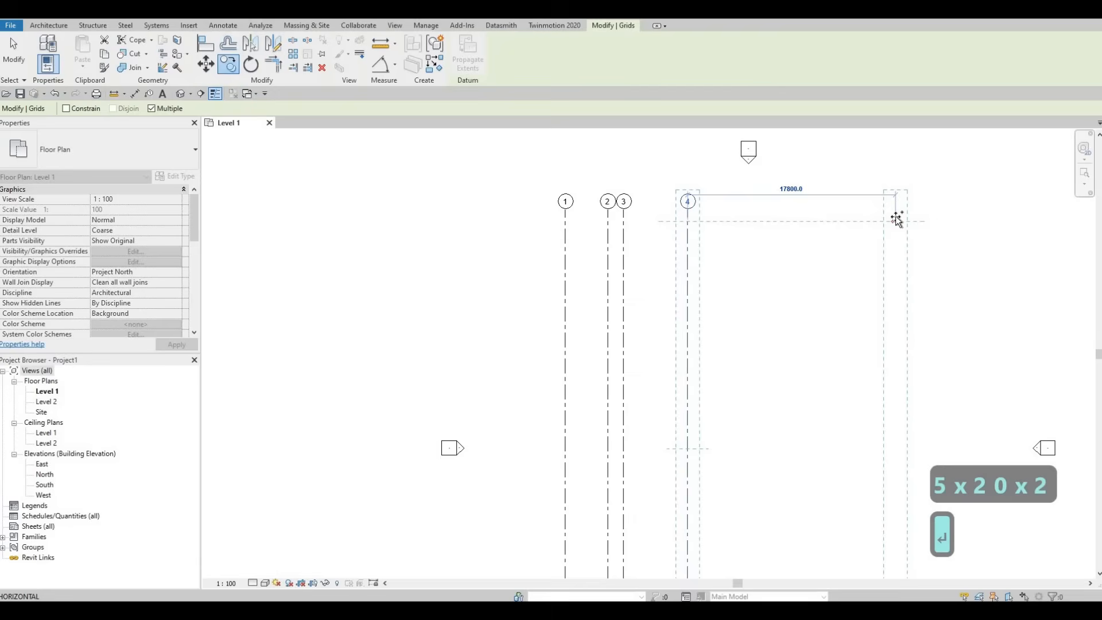
Step: Place one more grid copy 2000 to the right of grid 4 and finish copying
text(200)
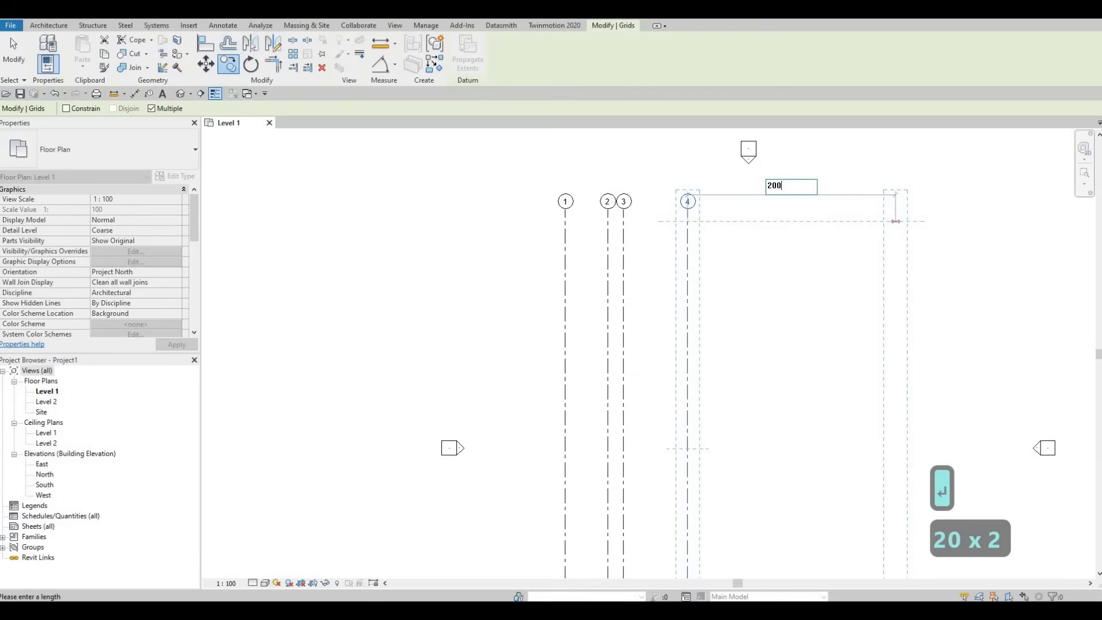
text(0)
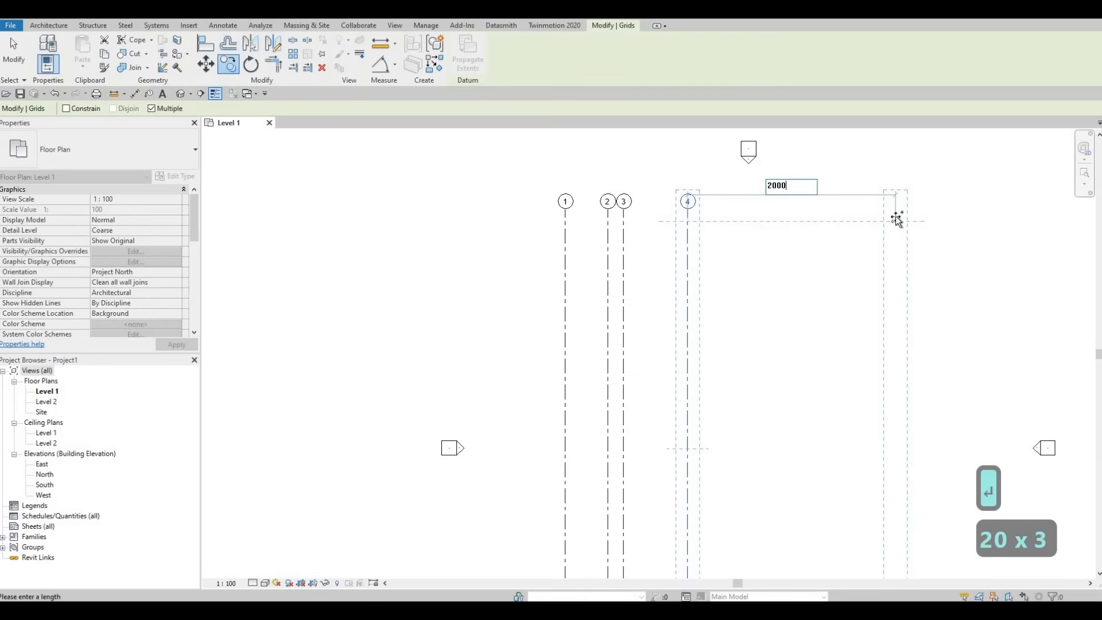
key(Return)
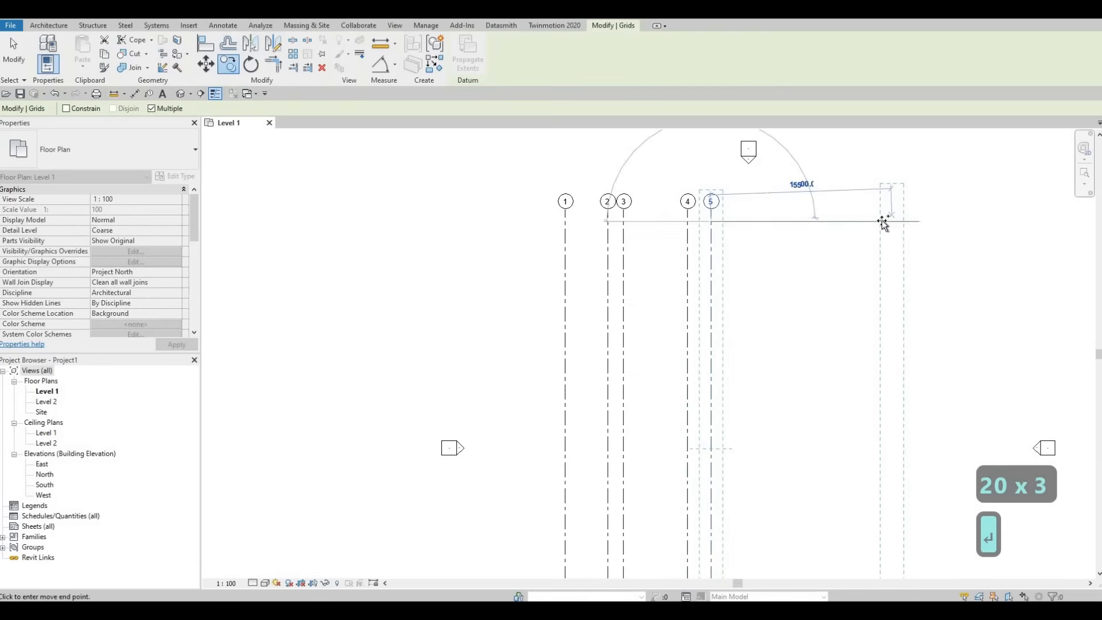
key(Escape)
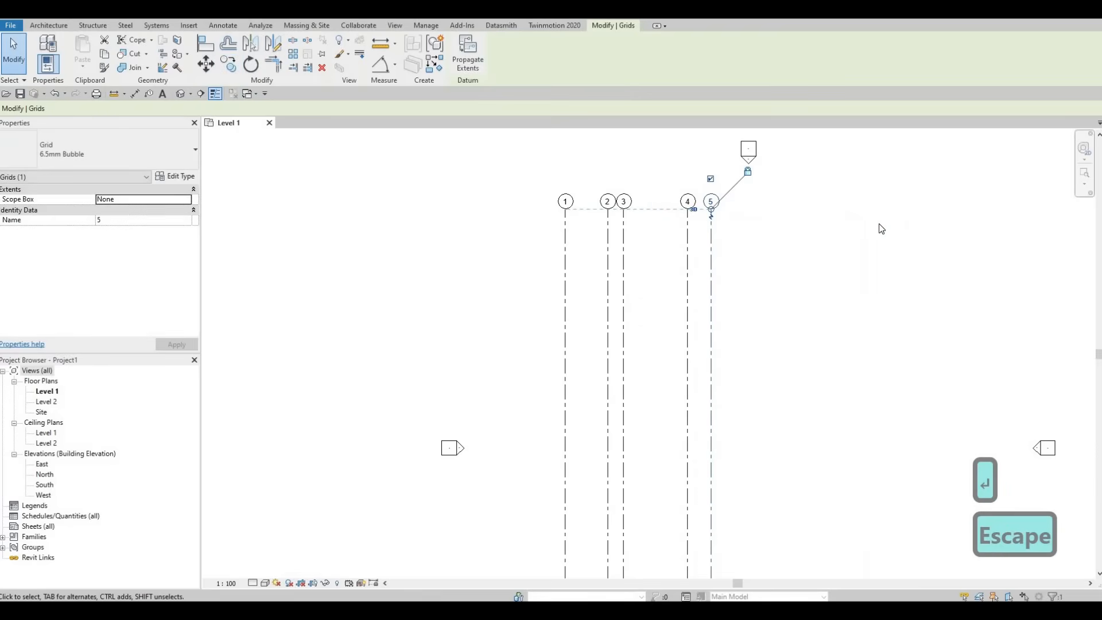
key(Escape)
key(F1)
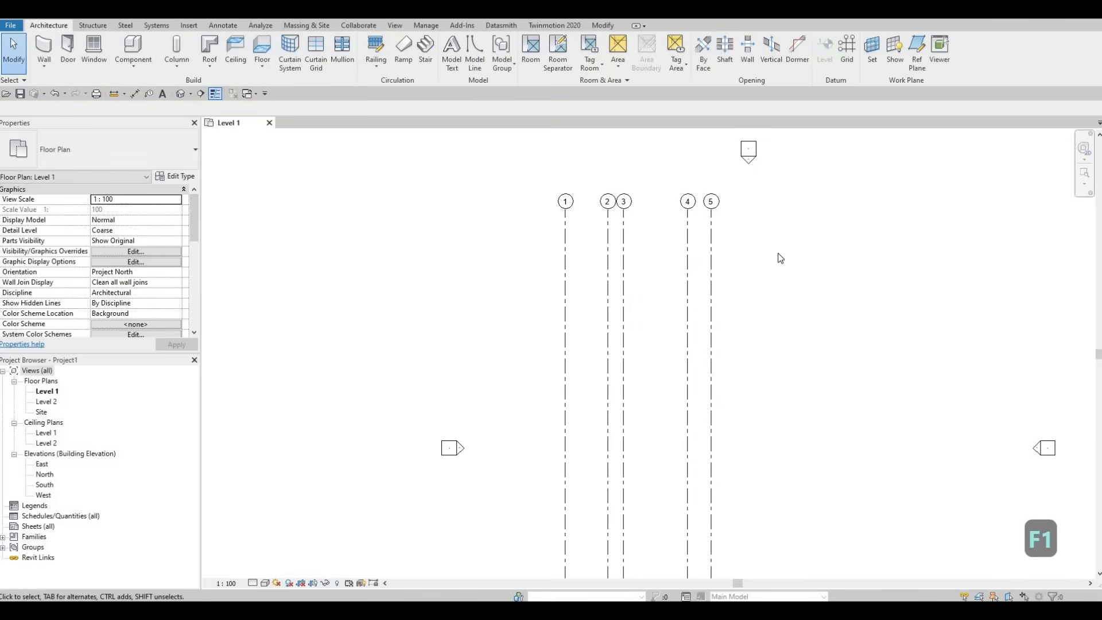
Step: Draw a horizontal grid line from right to left across the upper part of the five vertical grids
scroll(631, 229, down, 1)
middle_drag(713, 247, 660, 208)
scroll(663, 202, down, 1)
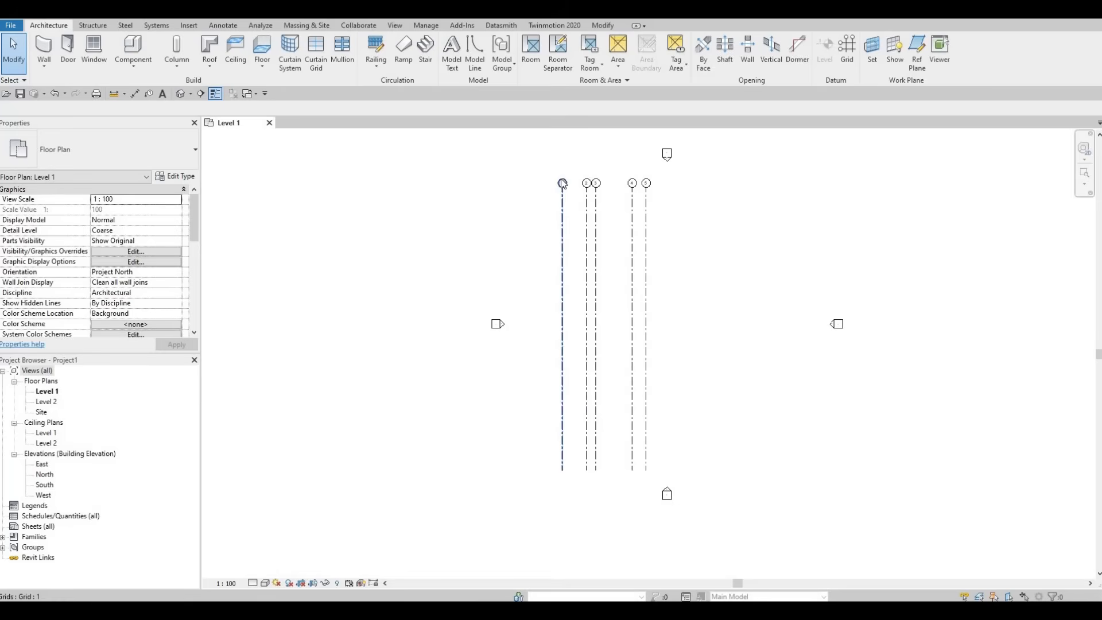
key(g)
key(r)
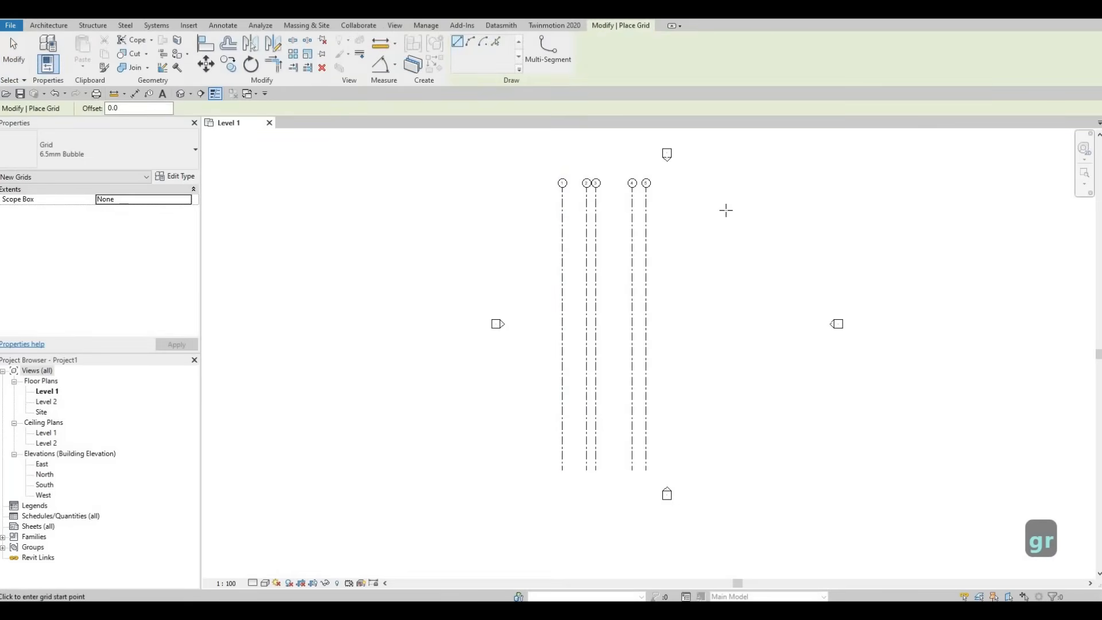
click(663, 207)
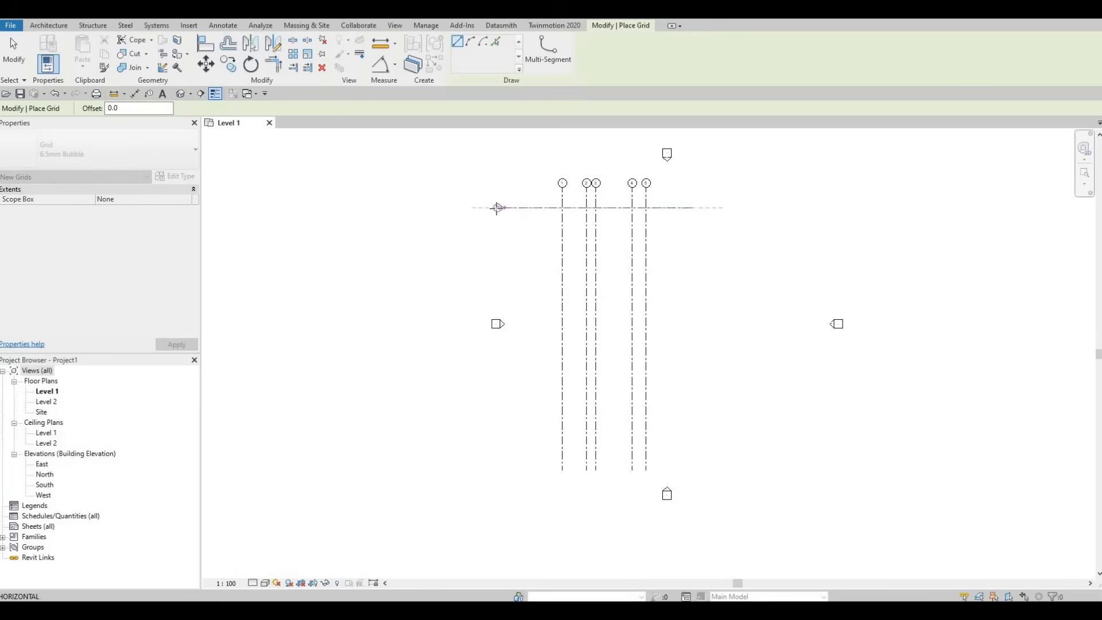
click(499, 207)
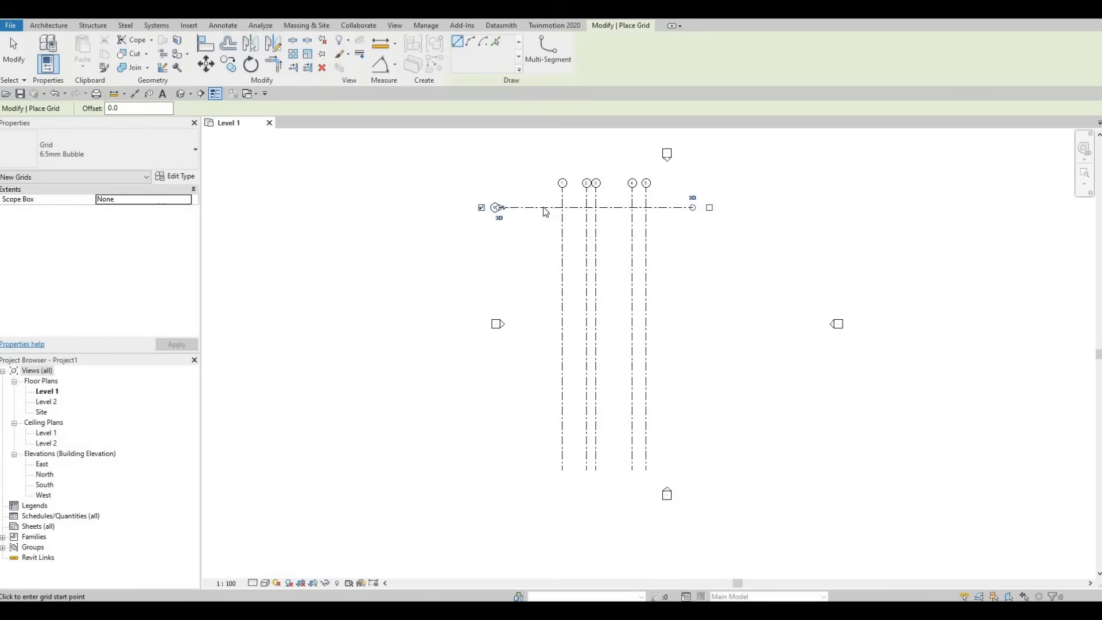
key(Escape)
key(Escape)
Step: Move the horizontal grid line slightly down and shift all six grids right to centre them between the elevation markers
drag(547, 215, 546, 233)
key(Escape)
drag(715, 314, 638, 227)
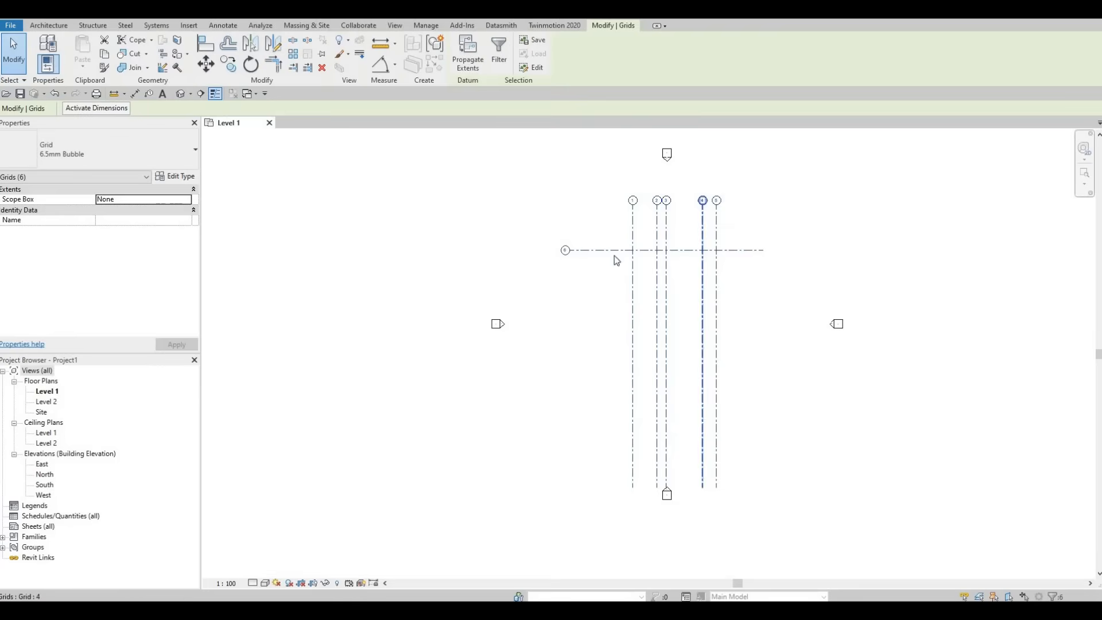
scroll(642, 251, up, 2)
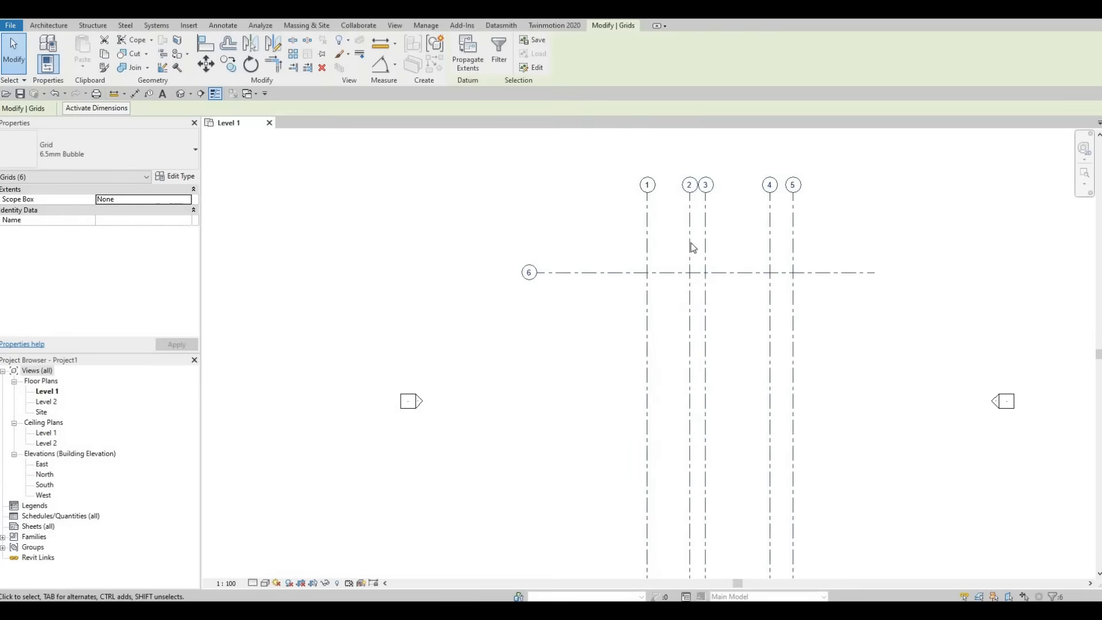
drag(672, 275, 623, 275)
middle_drag(652, 253, 630, 226)
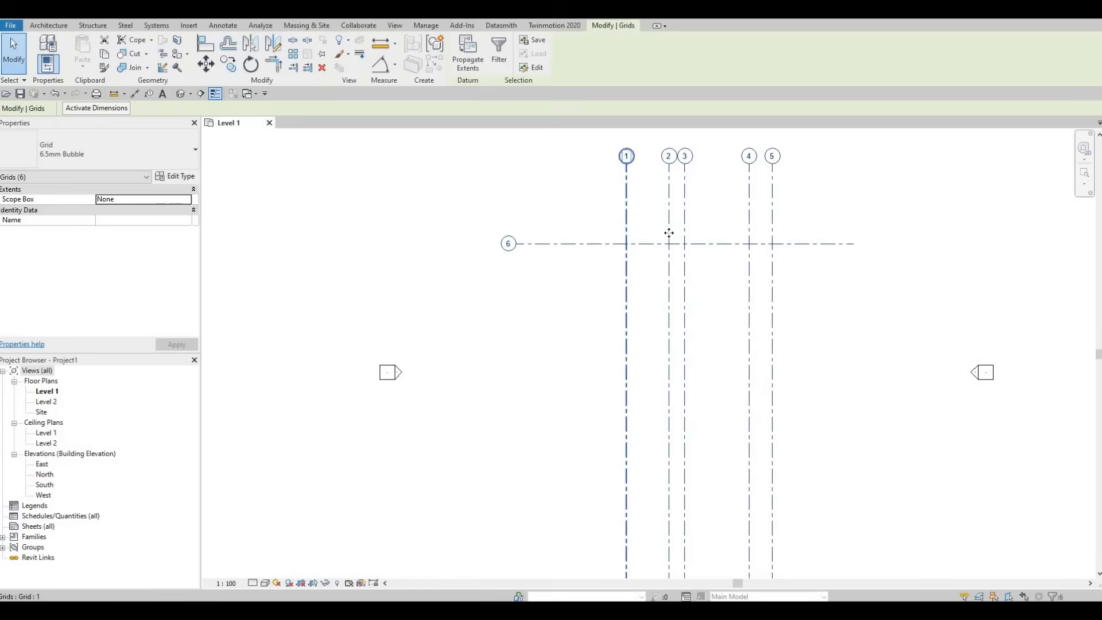
Step: Rename the horizontal grid line from 6 to A
scroll(765, 197, up, 1)
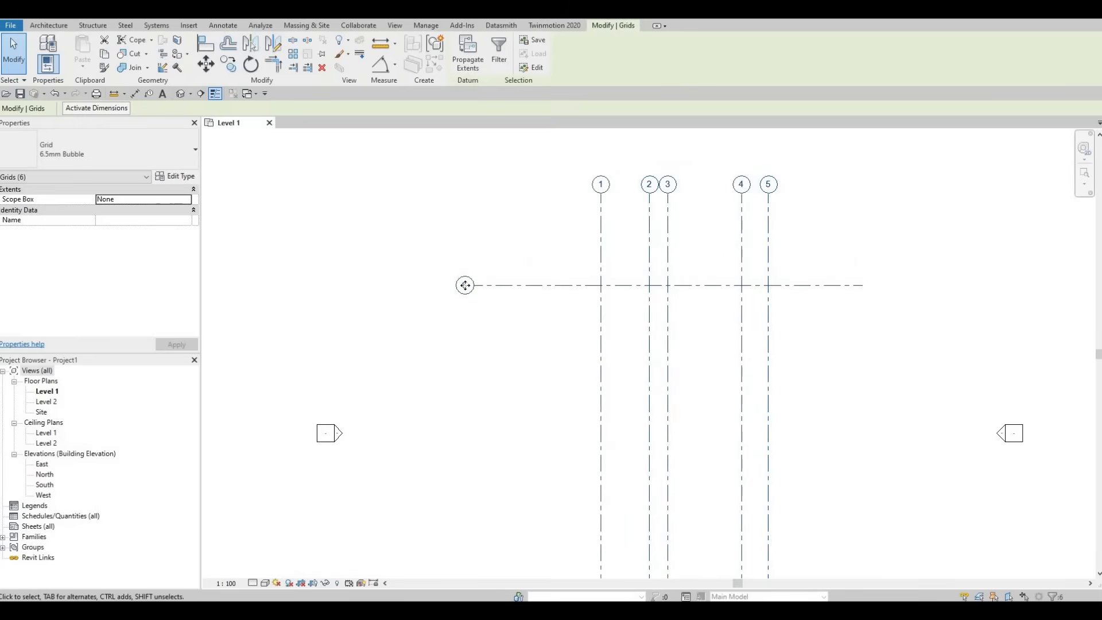
click(464, 286)
click(460, 287)
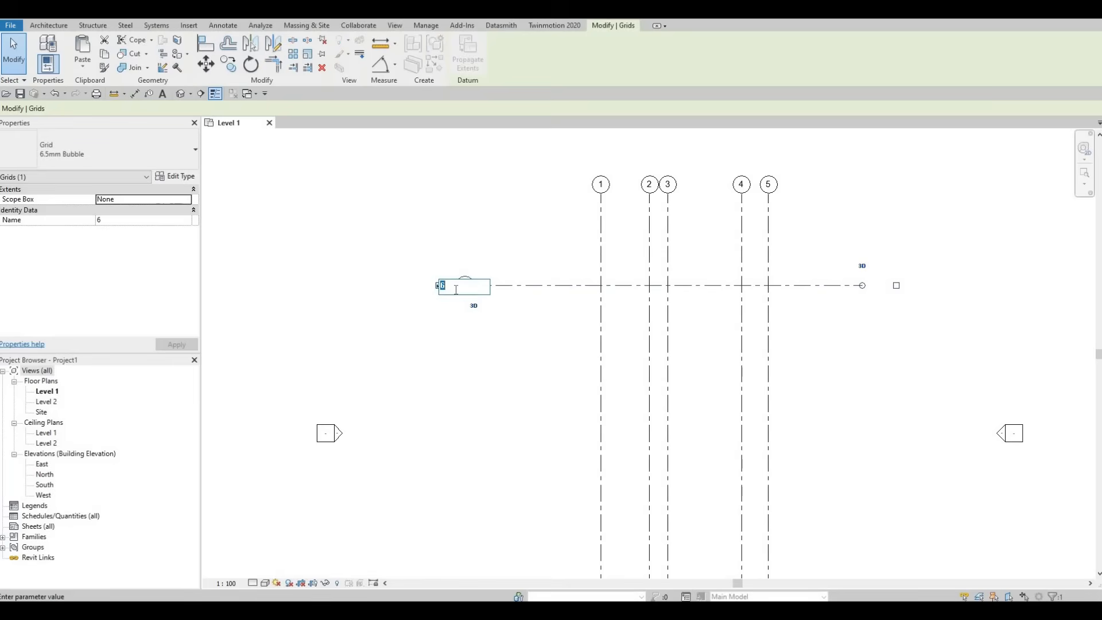
text(A)
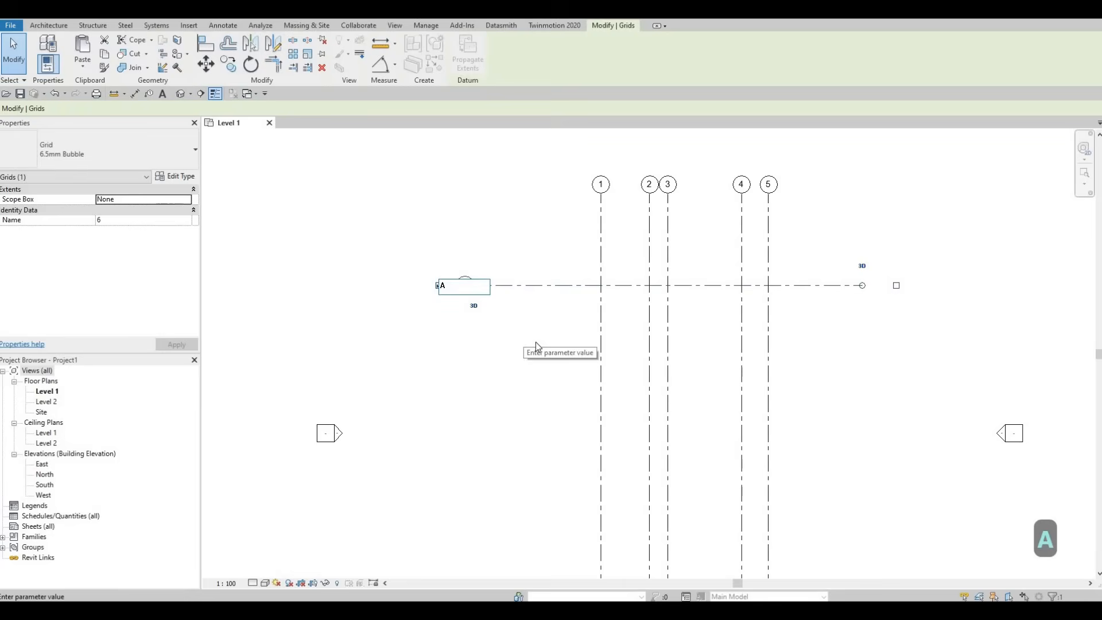
click(513, 360)
Step: Start copying grid A with multiple copies and place the first copy 2480 straight below it
middle_drag(524, 336, 542, 253)
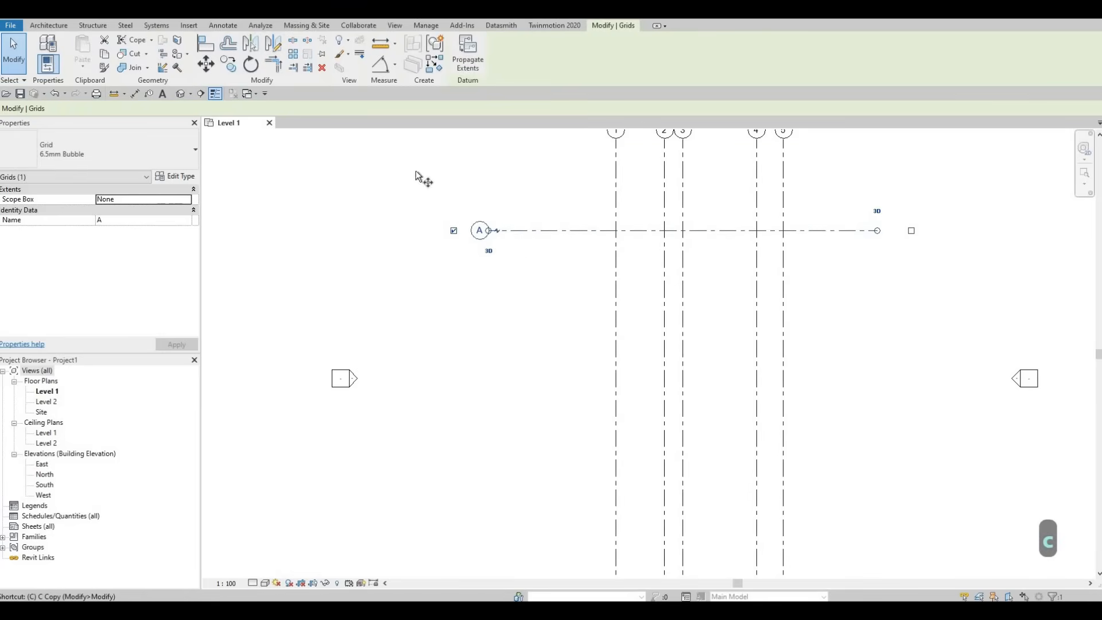
key(c)
key(o)
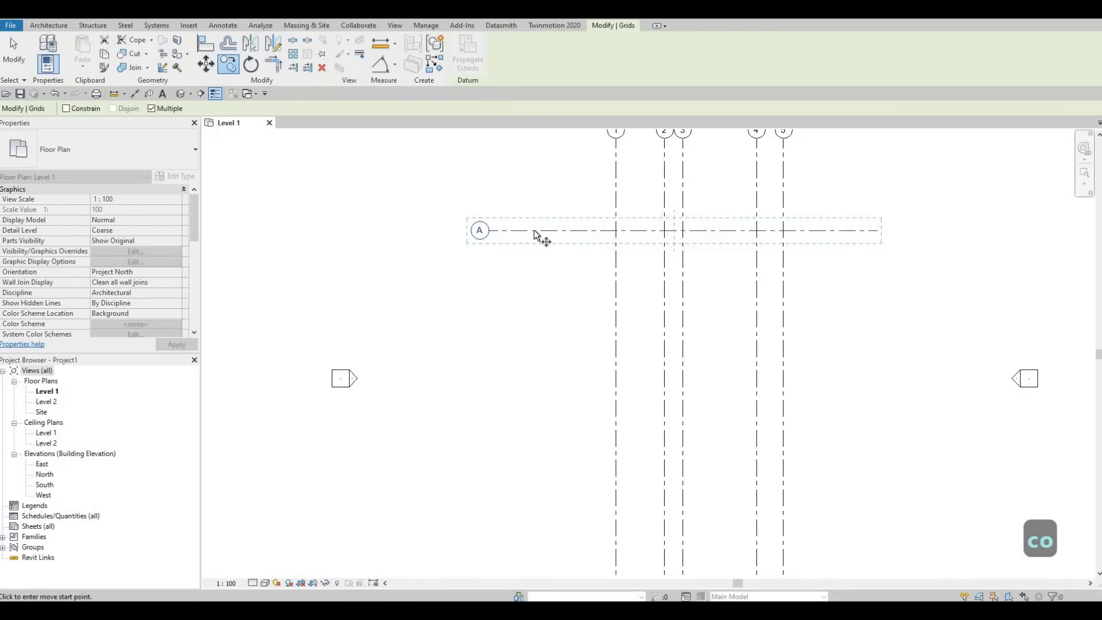
click(566, 230)
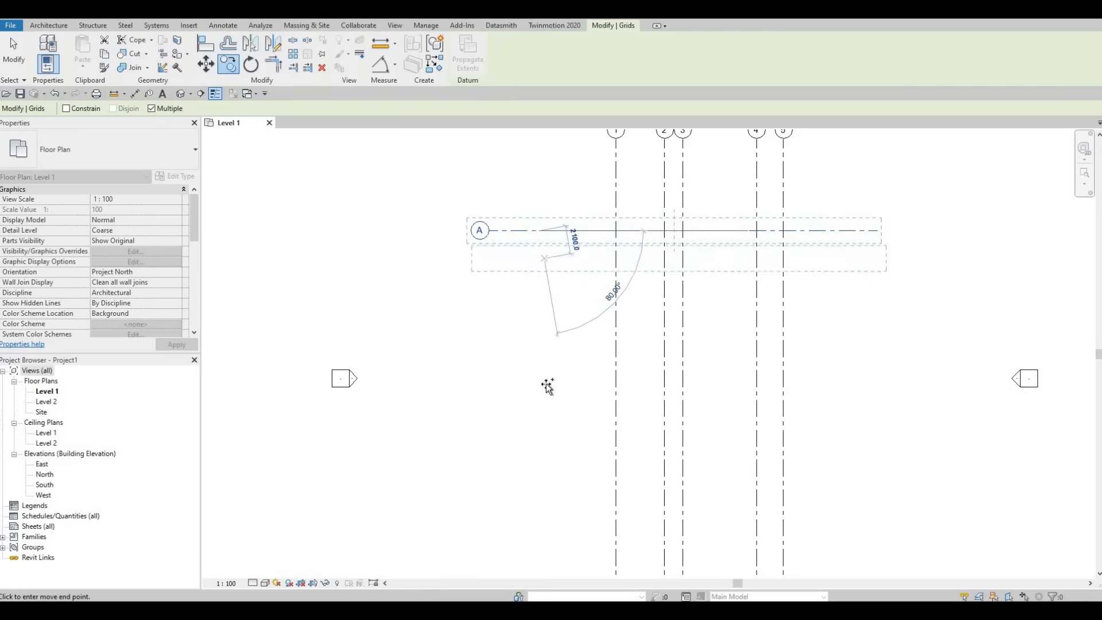
middle_drag(559, 351, 553, 275)
scroll(552, 275, down, 3)
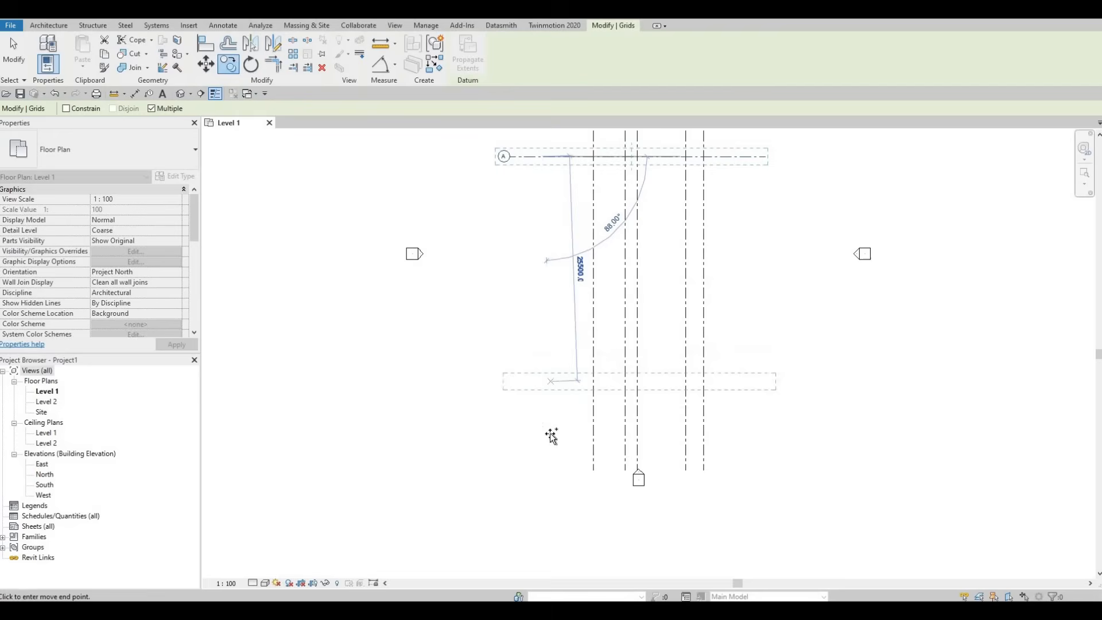
middle_drag(552, 454, 550, 467)
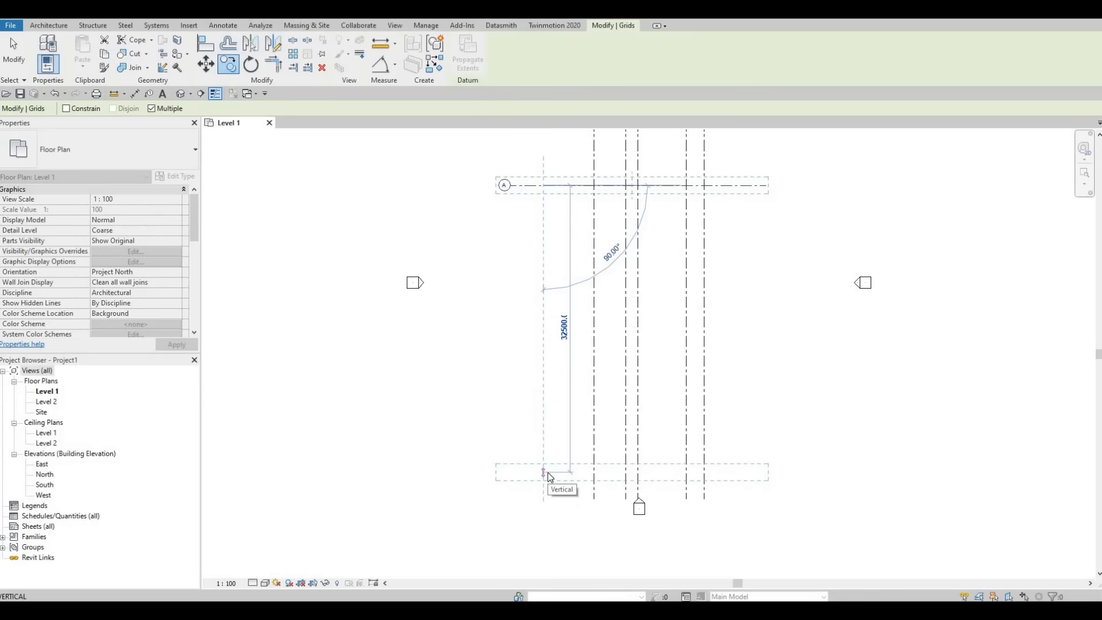
text(2)
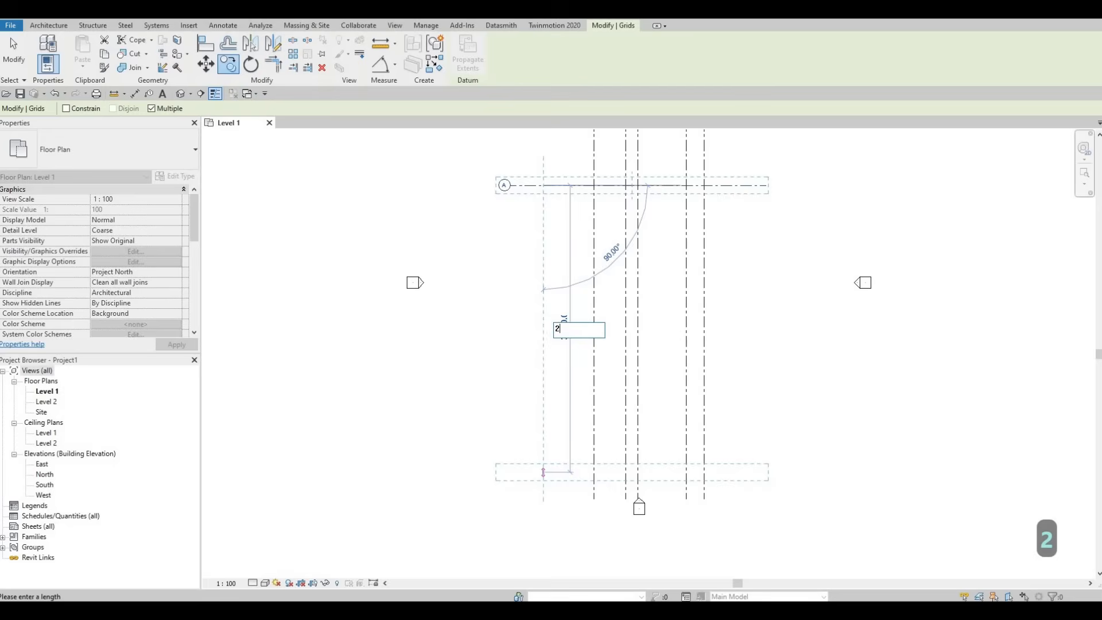
text(480)
key(Return)
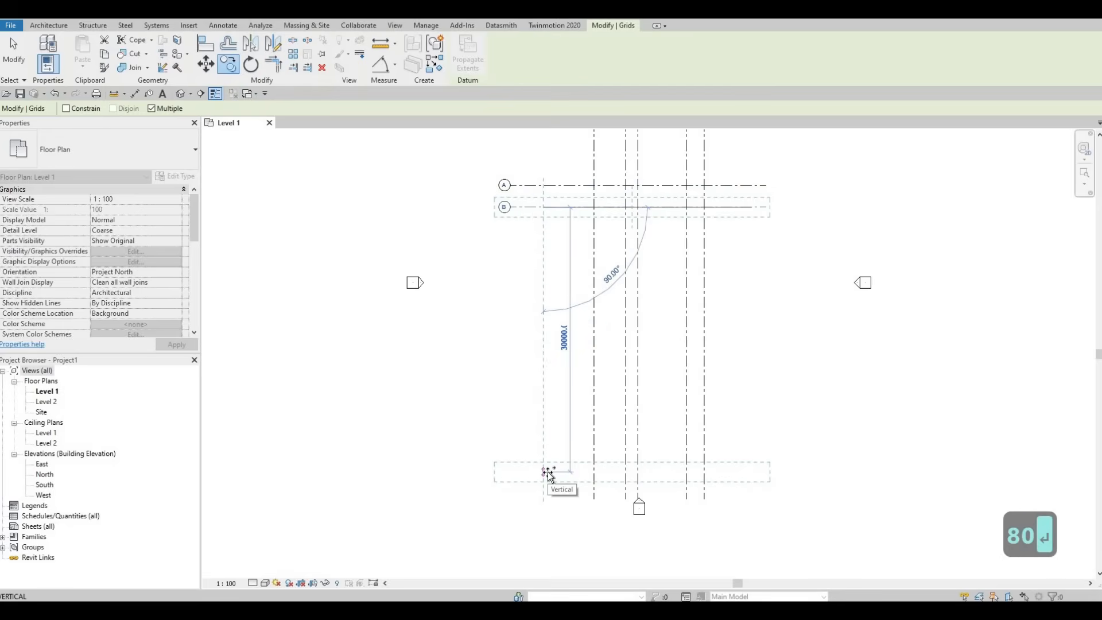
Step: Place three more horizontal grid copies below grid B at successive spacings of 1200, 900 and 4000
text(1200)
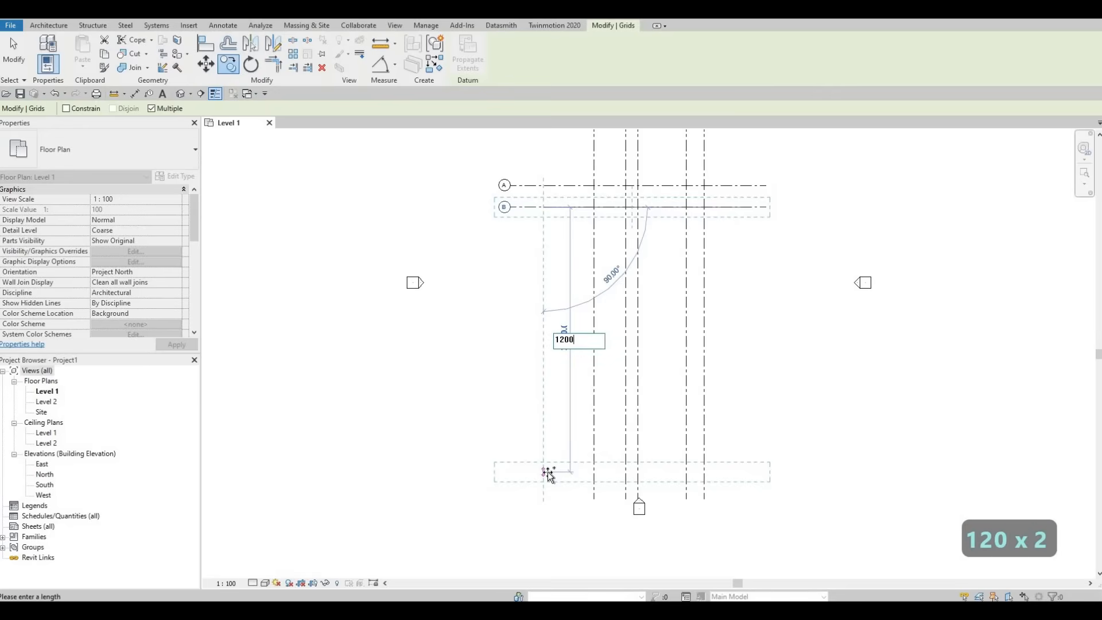
key(Return)
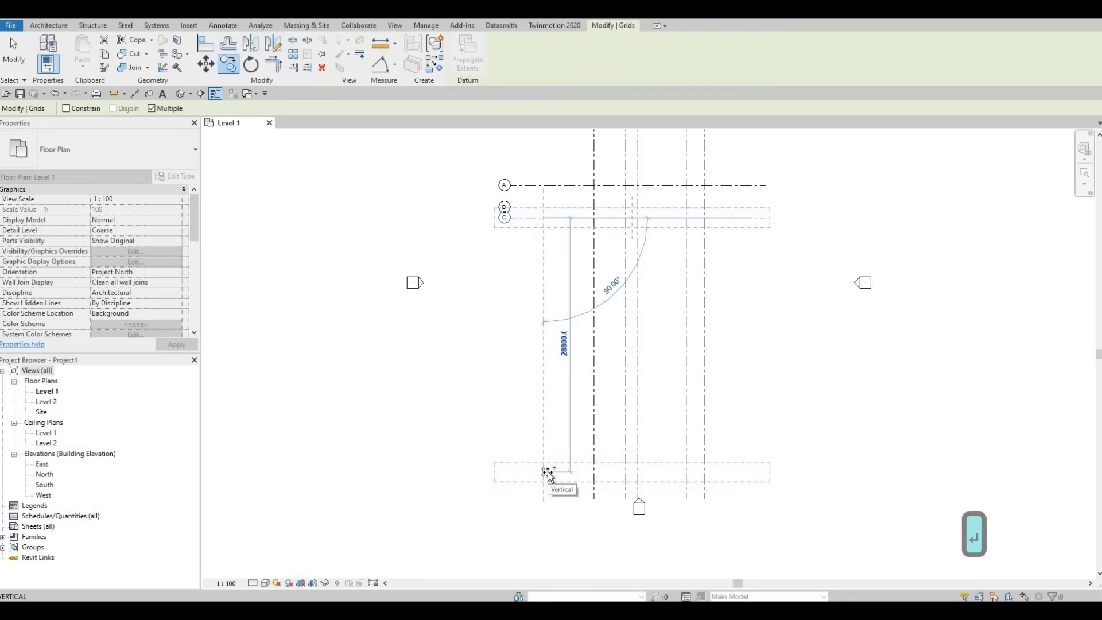
text(900)
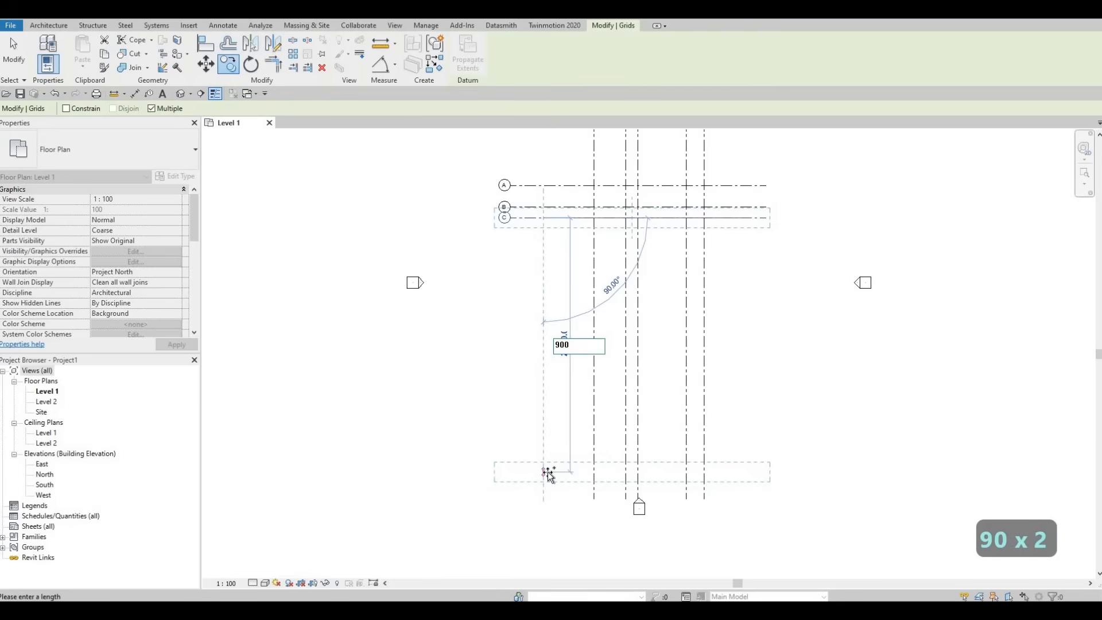
key(Return)
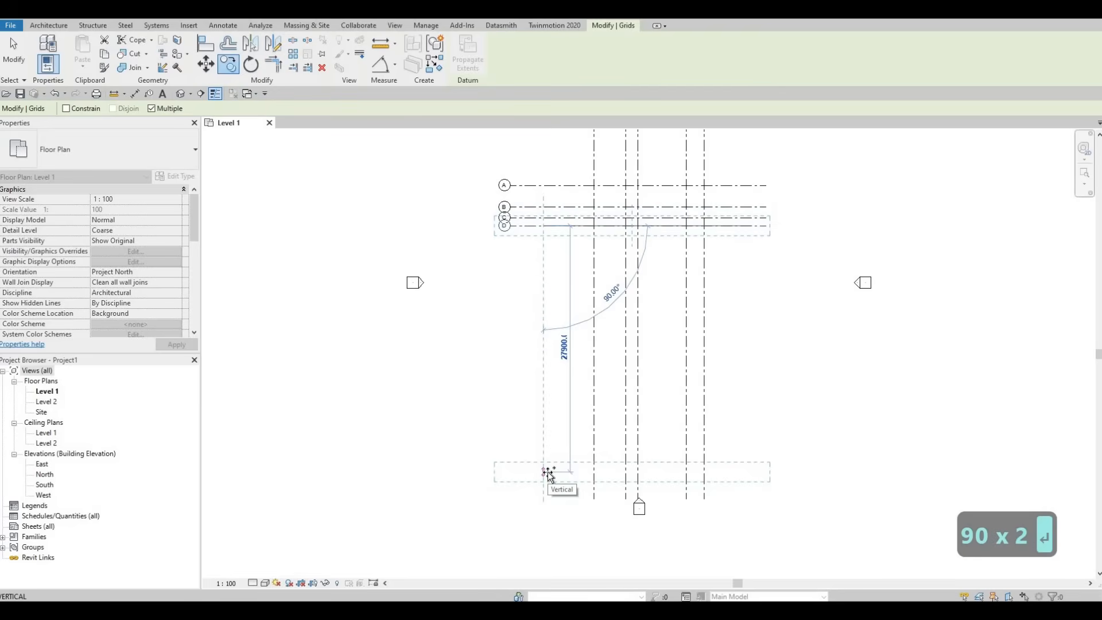
text(4000)
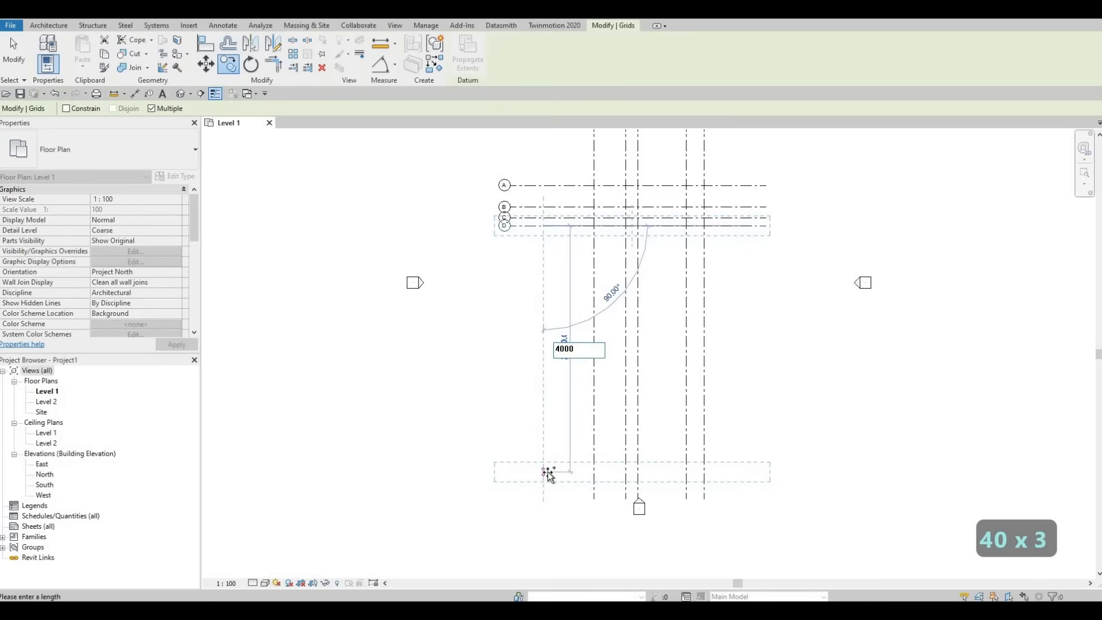
key(Return)
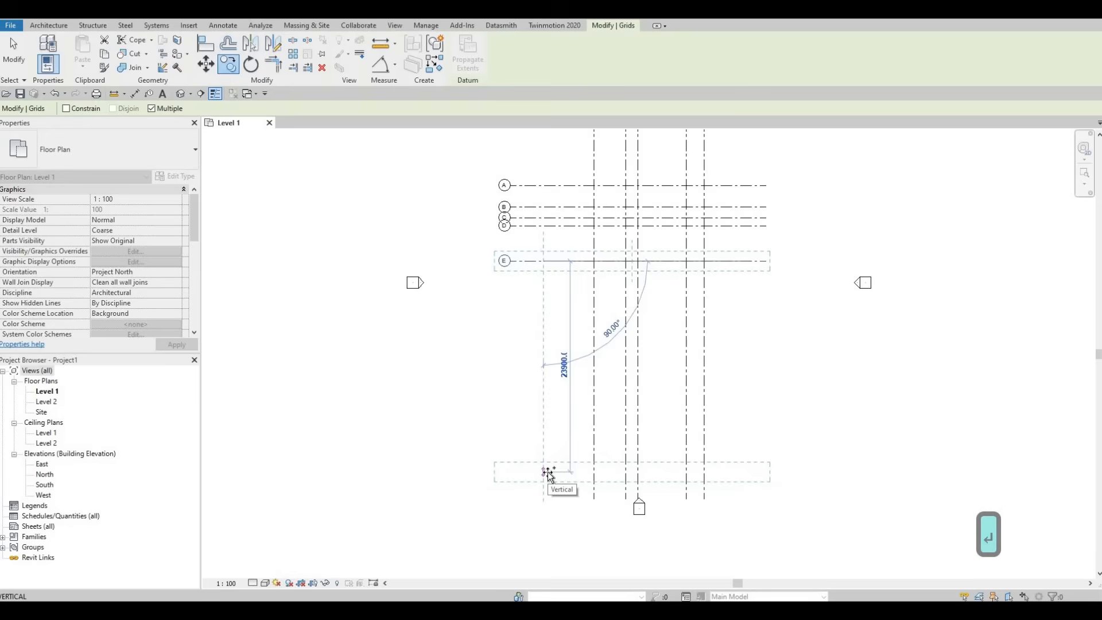
Step: Place two more horizontal grid copies below grid E at successive spacings of 2700 and 3700
text(2700)
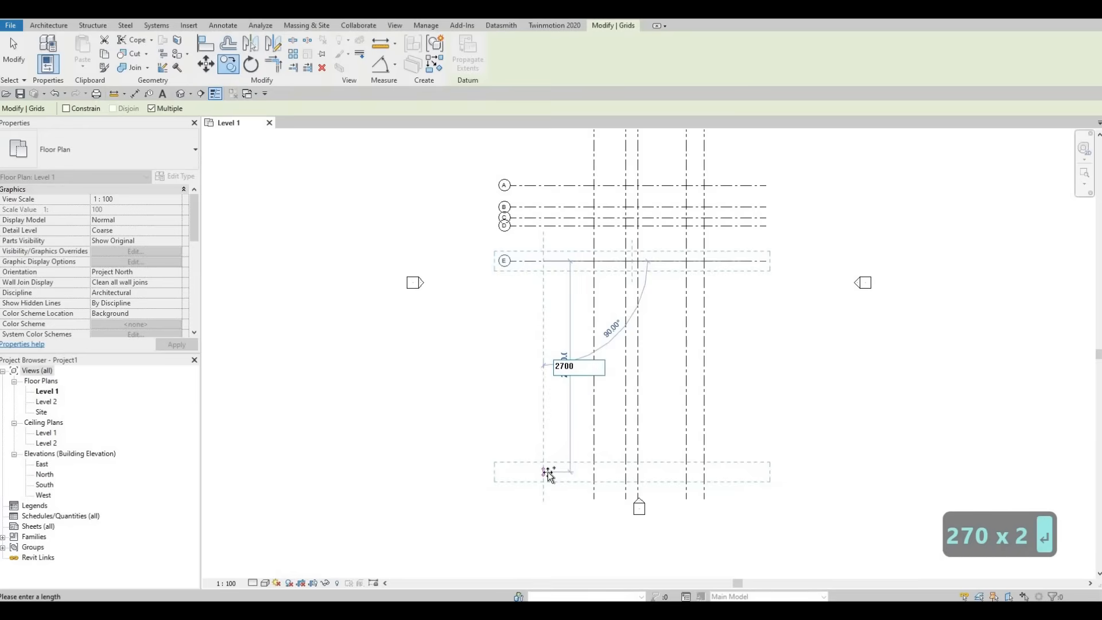
key(Return)
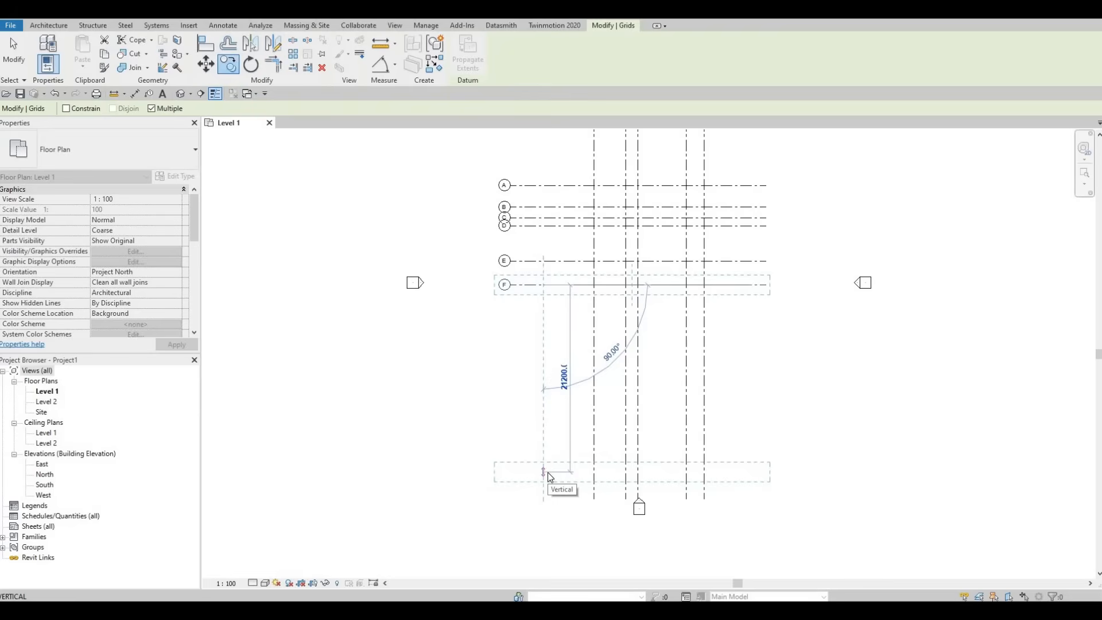
text(3700)
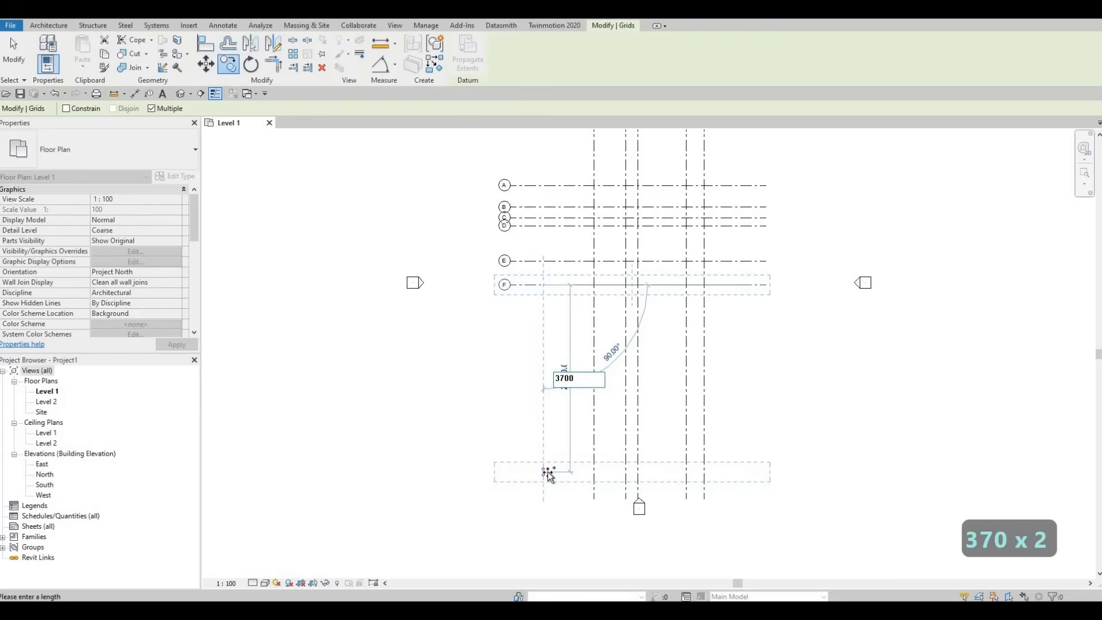
key(Return)
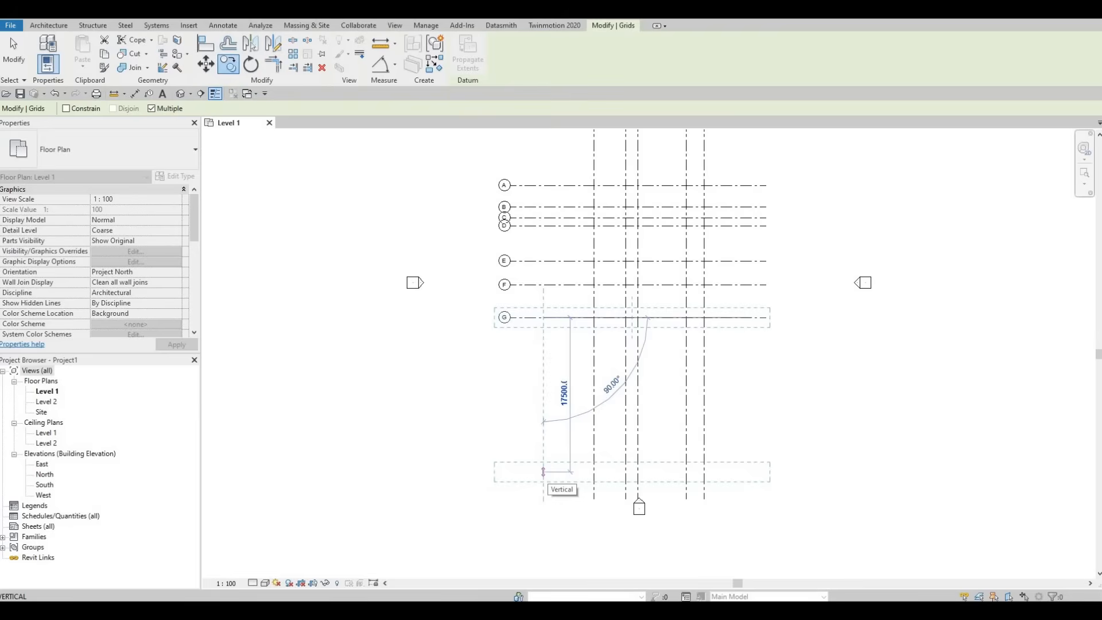
Step: Place the last two horizontal grid copies below grid G at successive spacings of 3500 and 1400 and finish copying
text(3500)
key(Return)
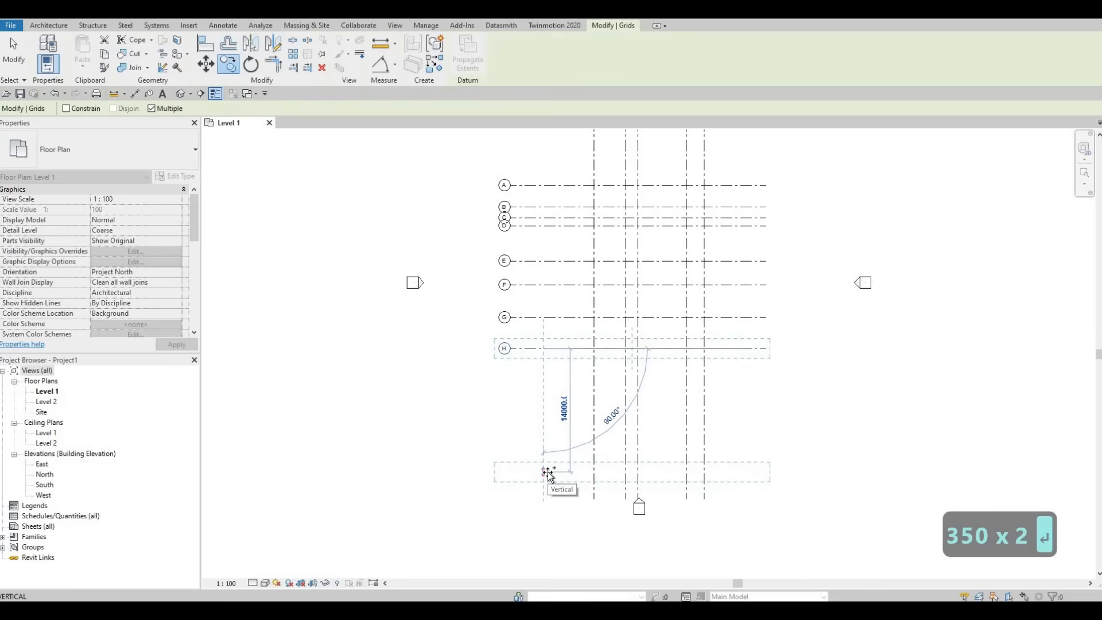
text(1)
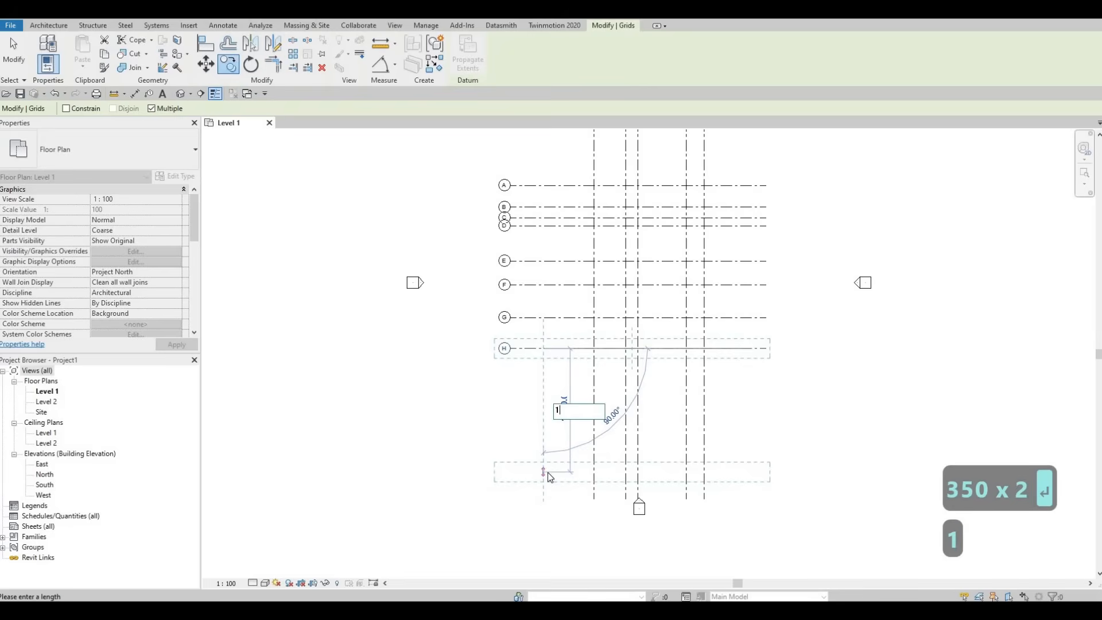
text(400)
key(Return)
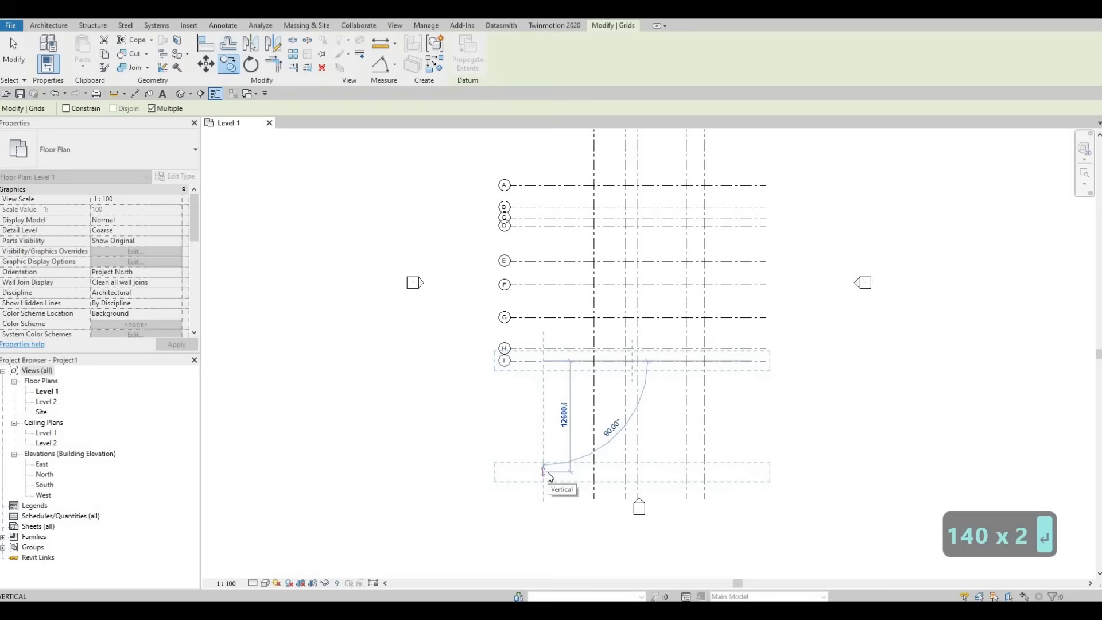
key(Escape)
key(Escape)
Step: Shorten the lower ends of the five aligned vertical grids so they stop a little below grid I
scroll(584, 447, down, 2)
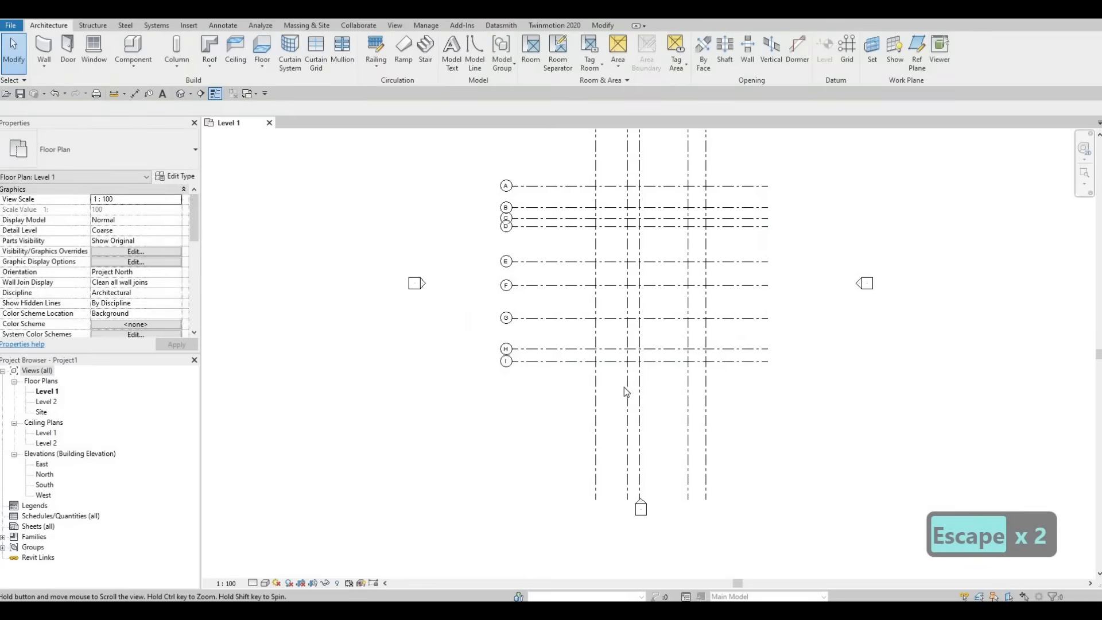
scroll(614, 278, up, 3)
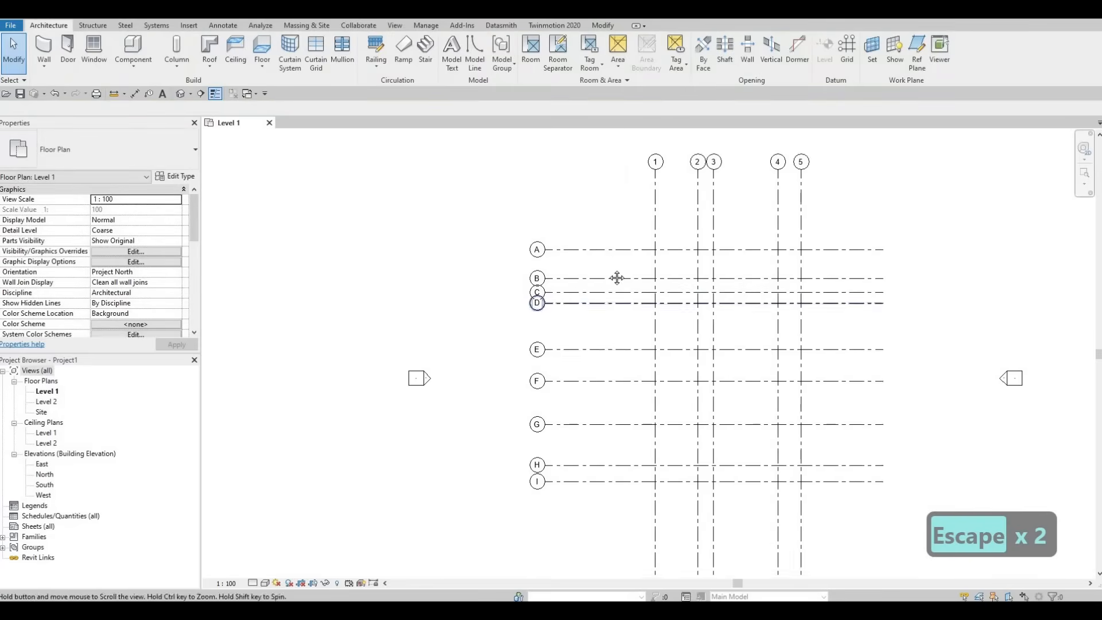
middle_drag(625, 423, 636, 395)
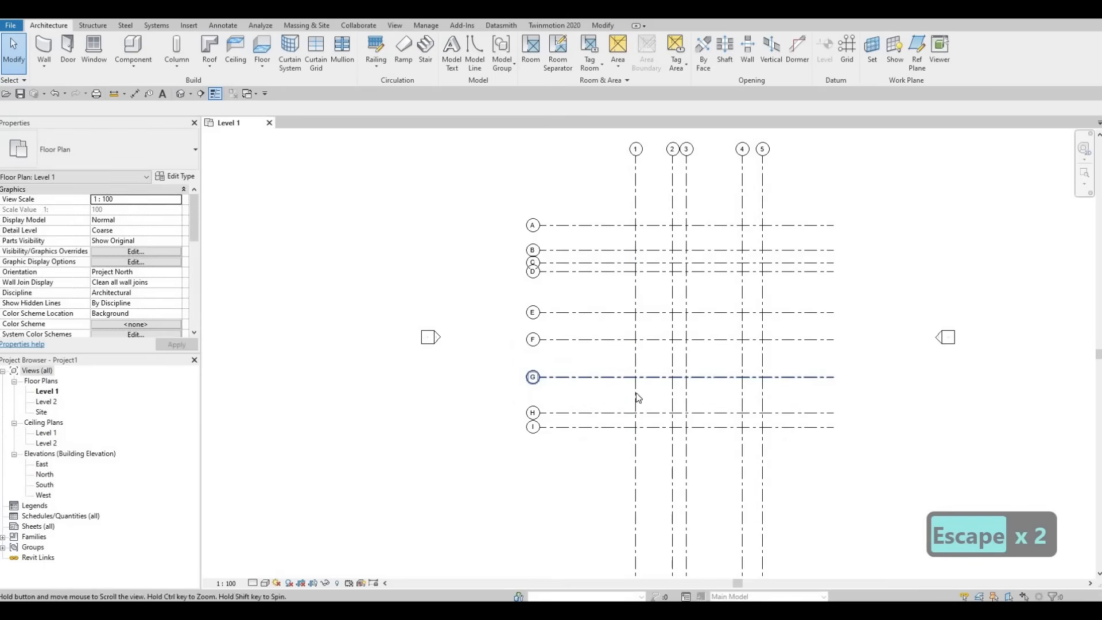
middle_drag(636, 534, 650, 470)
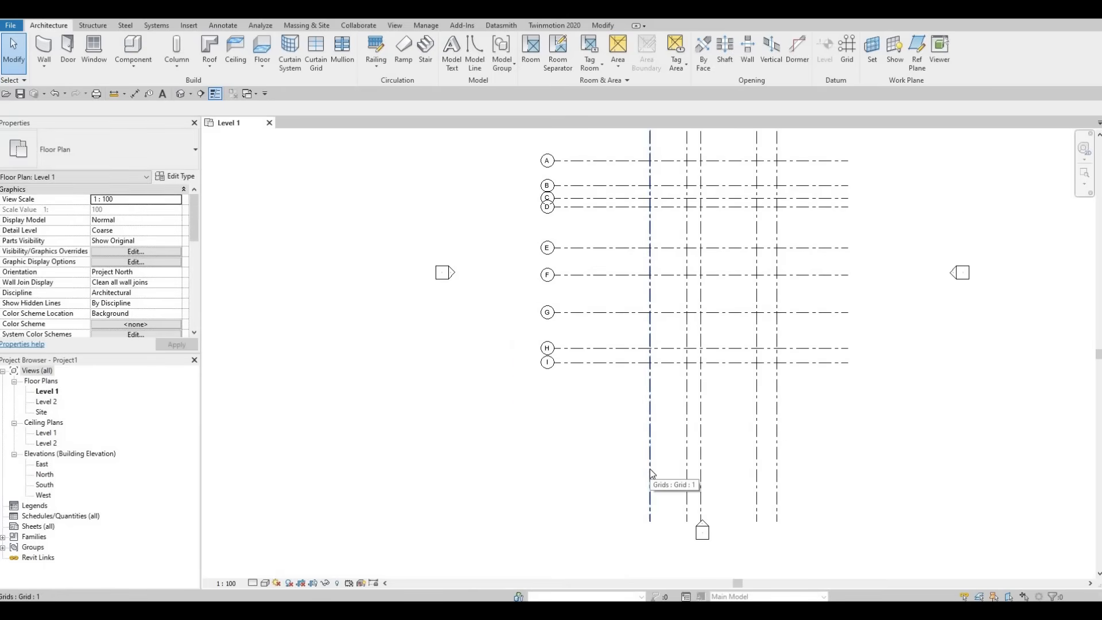
click(650, 469)
scroll(668, 523, up, 2)
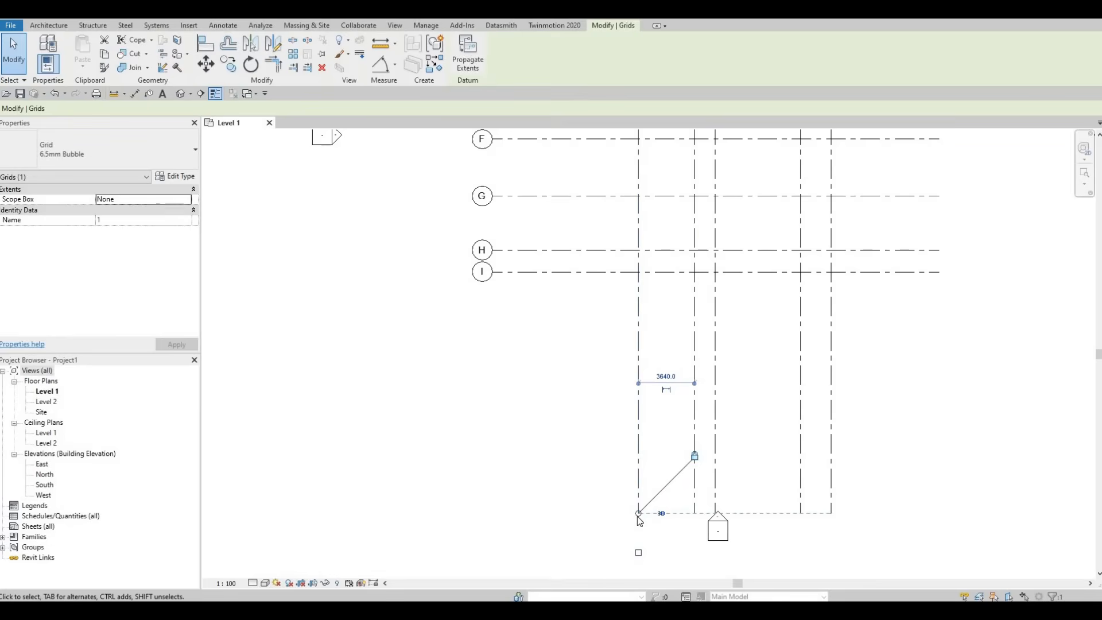
drag(638, 512, 638, 337)
scroll(692, 422, down, 4)
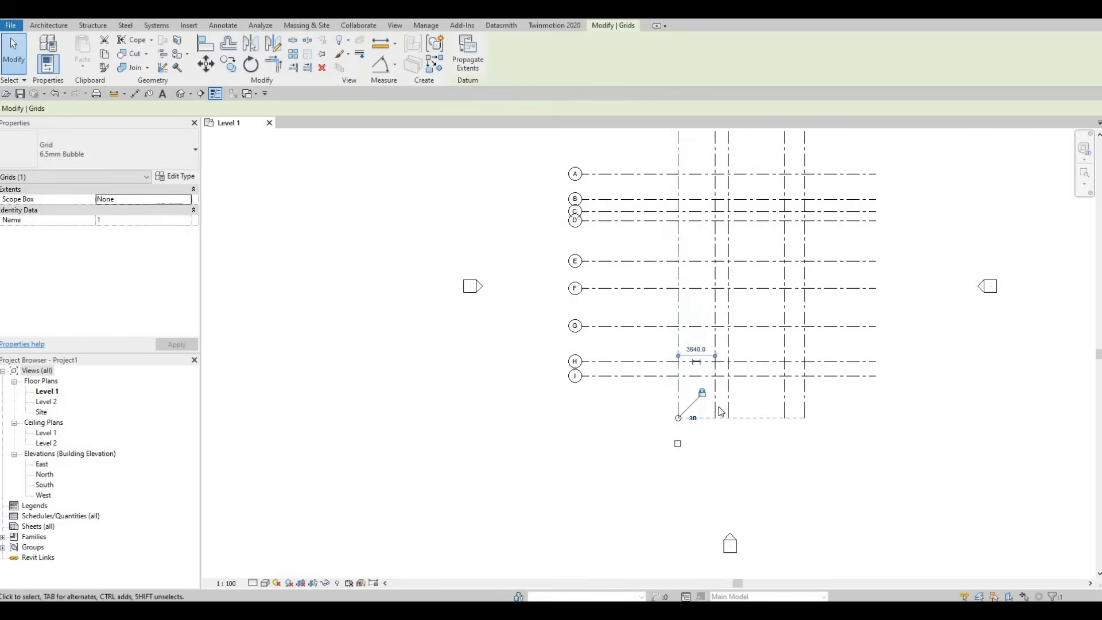
Step: Shorten the right ends of the aligned horizontal grids to a little beyond grid 5 and clear the selection
middle_drag(750, 406, 747, 456)
scroll(747, 457, down, 1)
middle_drag(836, 312, 863, 277)
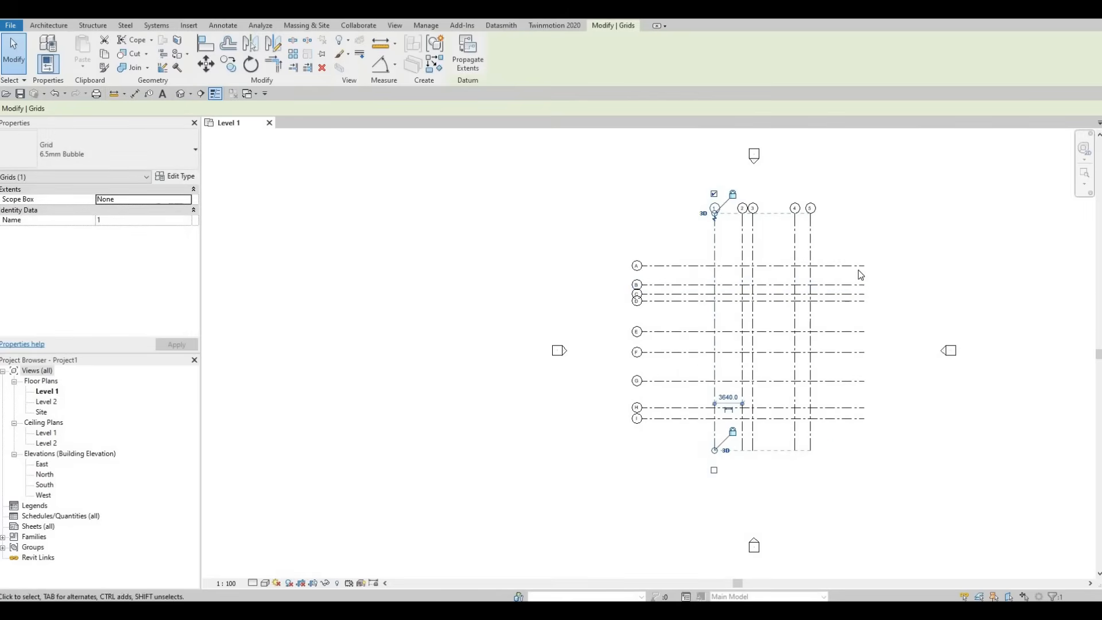
click(865, 267)
drag(864, 266, 837, 266)
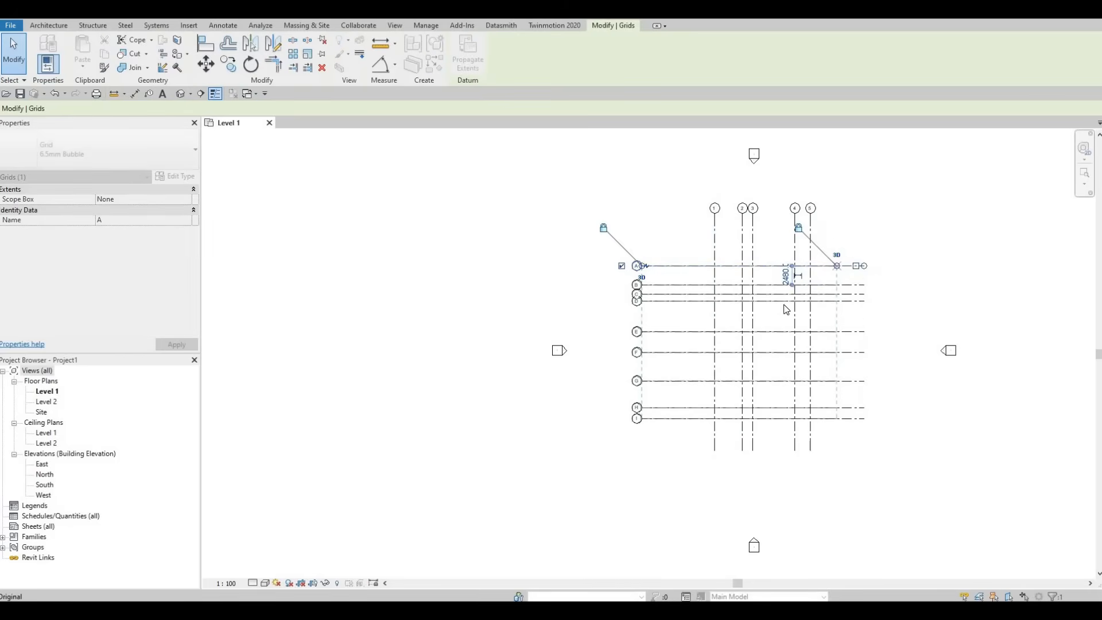
middle_drag(720, 362, 725, 379)
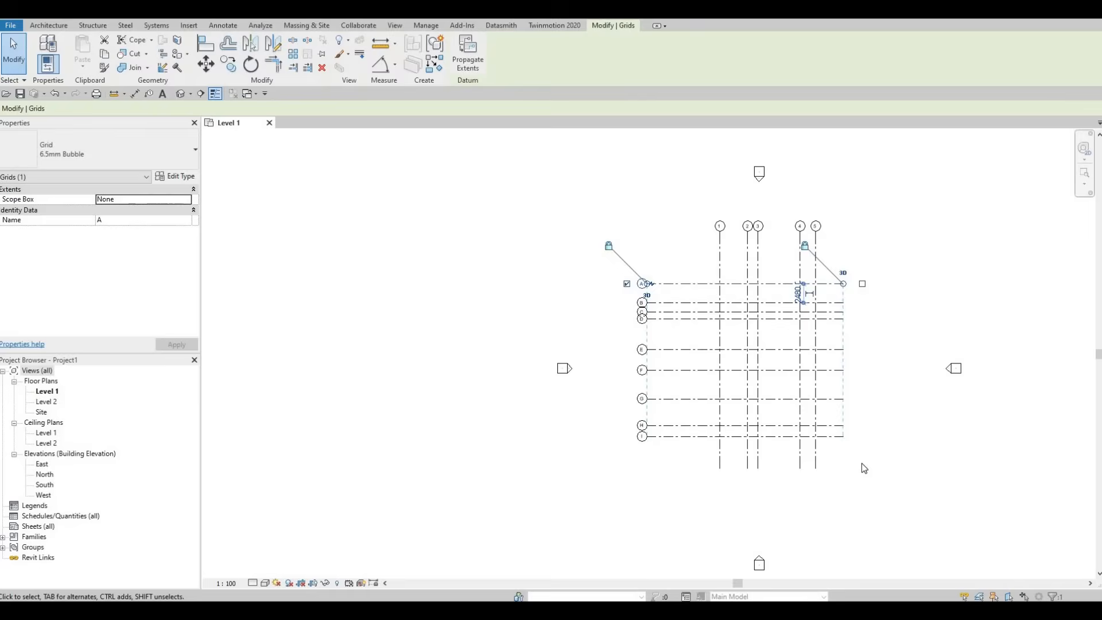
key(Escape)
key(Escape)
Step: Select all vertical and horizontal grids and shift them slightly down to centre them between the elevation markers
drag(695, 268, 635, 241)
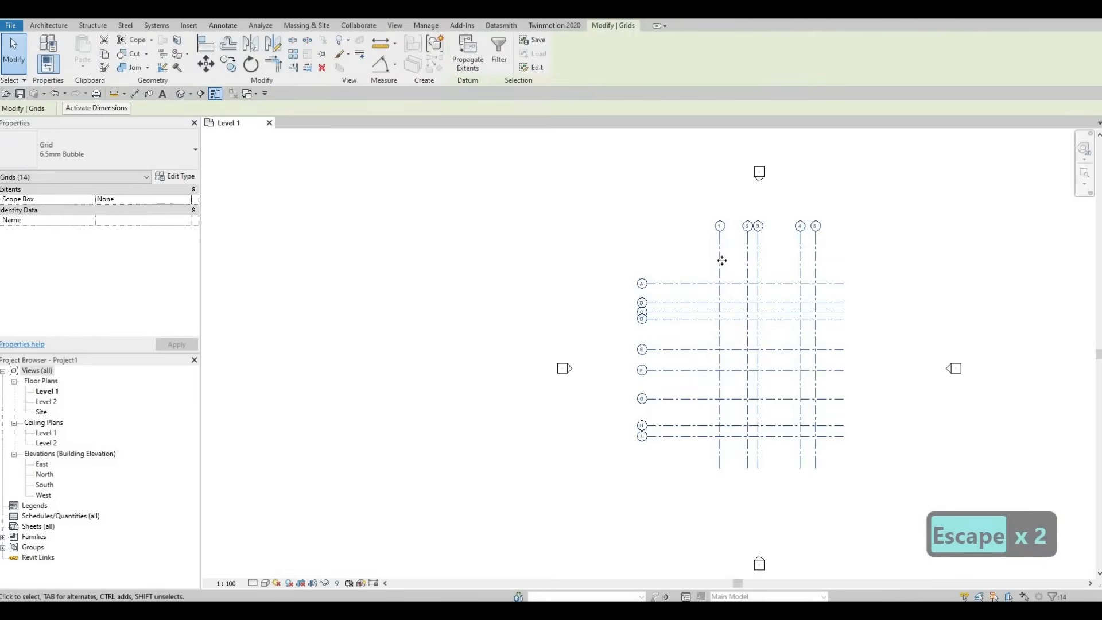
drag(722, 263, 726, 277)
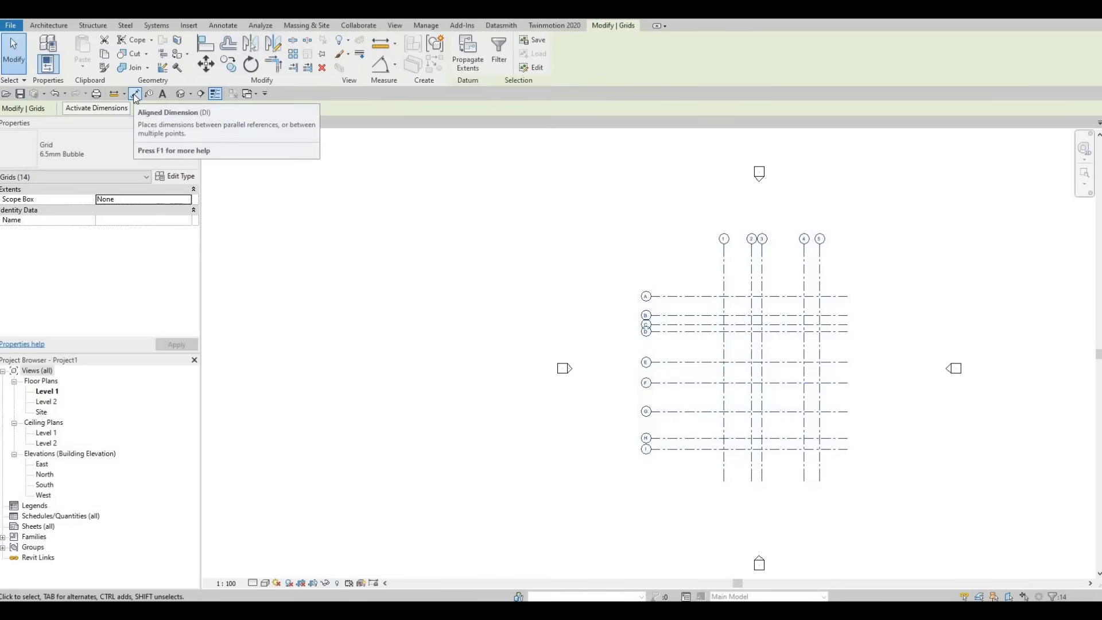
Step: Place a continuous aligned dimension string across vertical grids 1 to 5, between the grid bubbles and grid A
key(d)
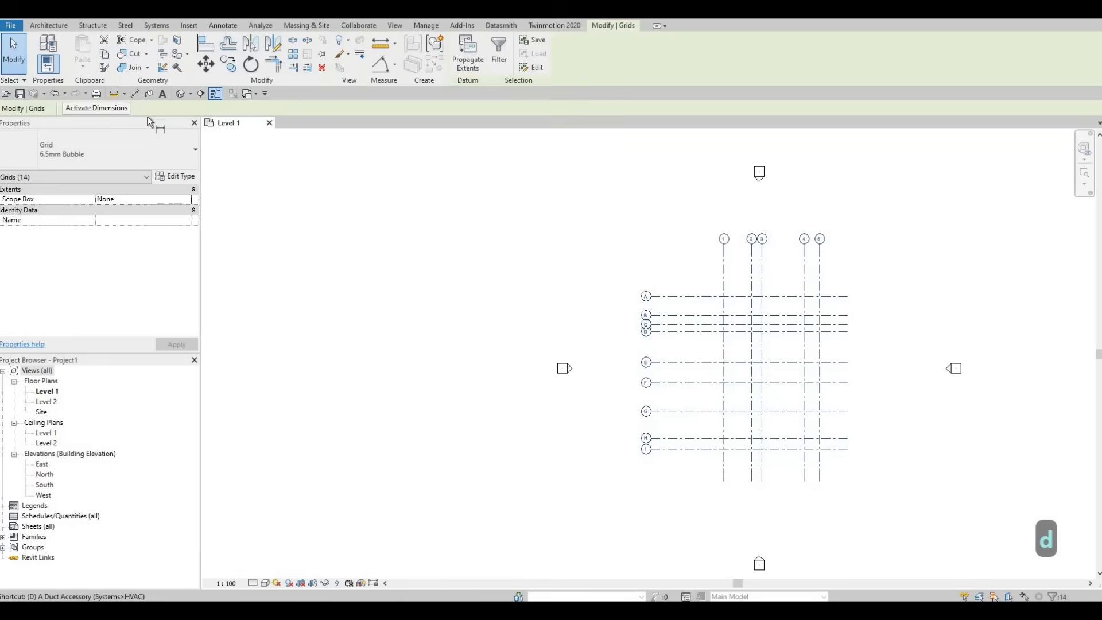
key(i)
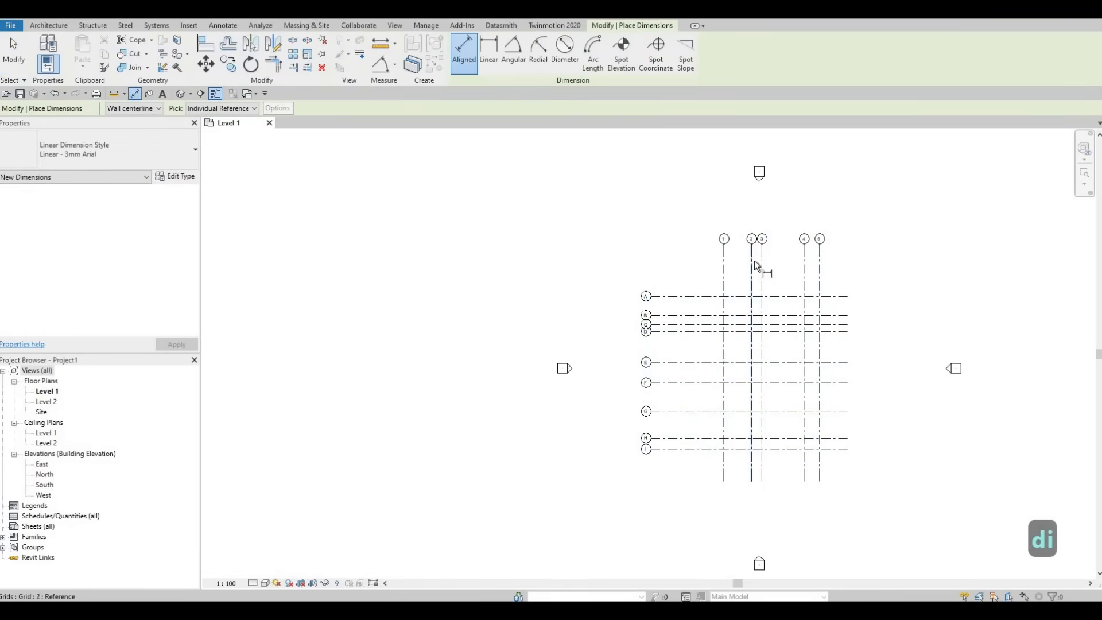
scroll(698, 282, up, 5)
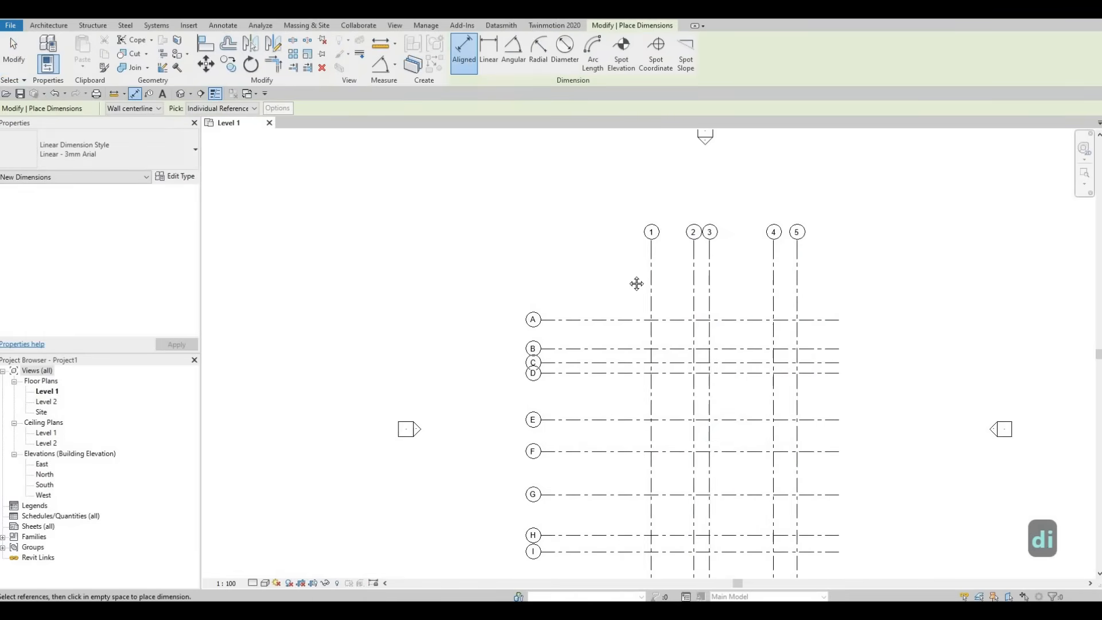
middle_drag(628, 281, 550, 270)
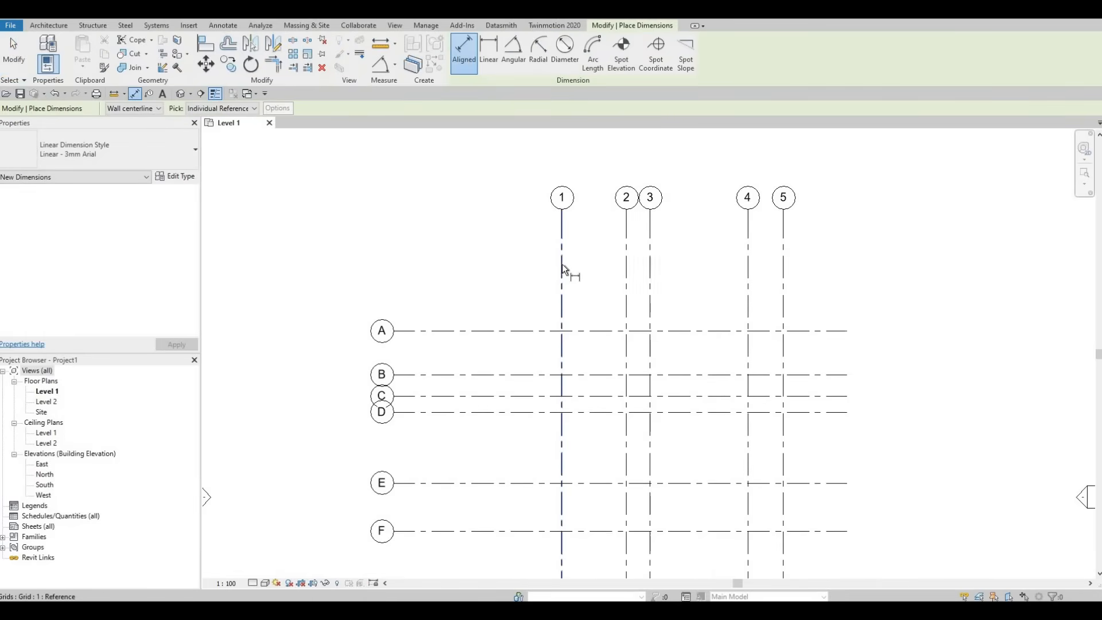
click(561, 268)
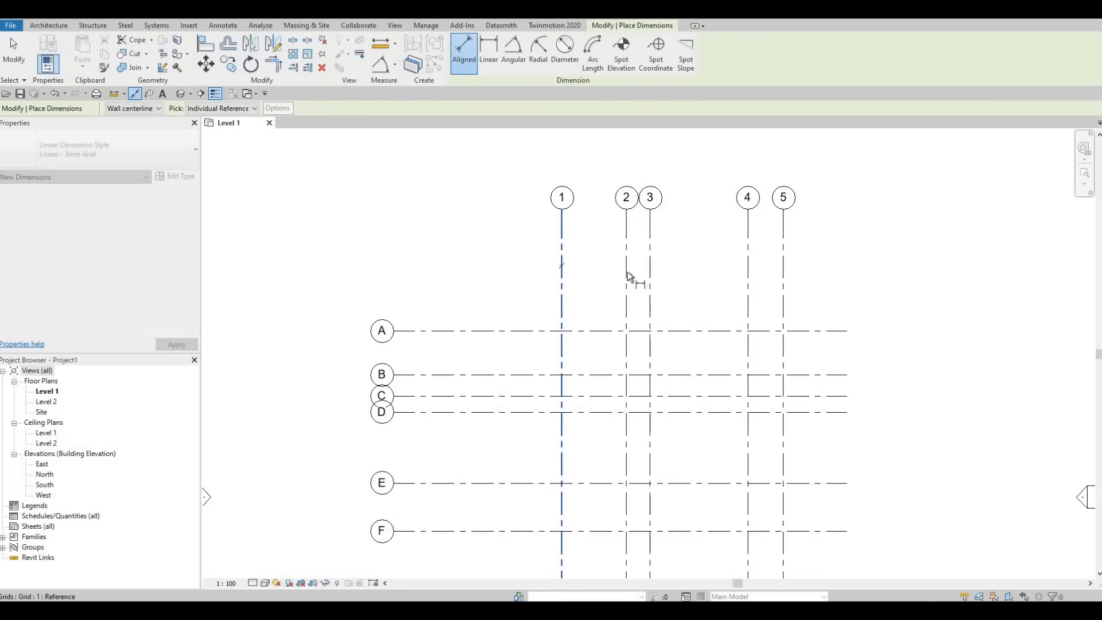
click(627, 276)
click(652, 277)
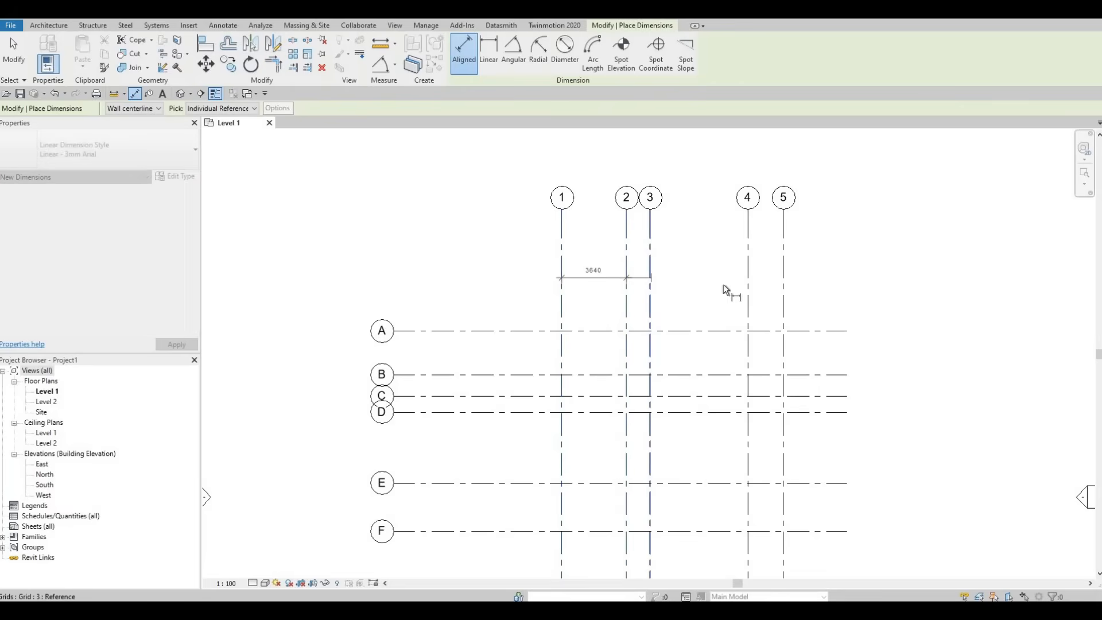
click(746, 280)
click(784, 274)
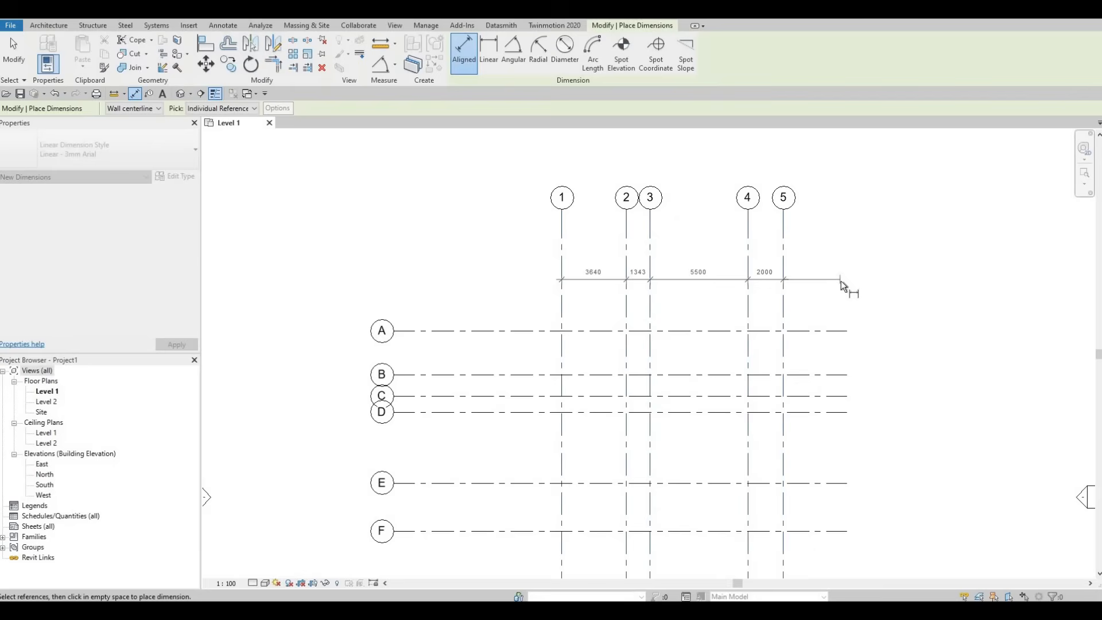
click(841, 282)
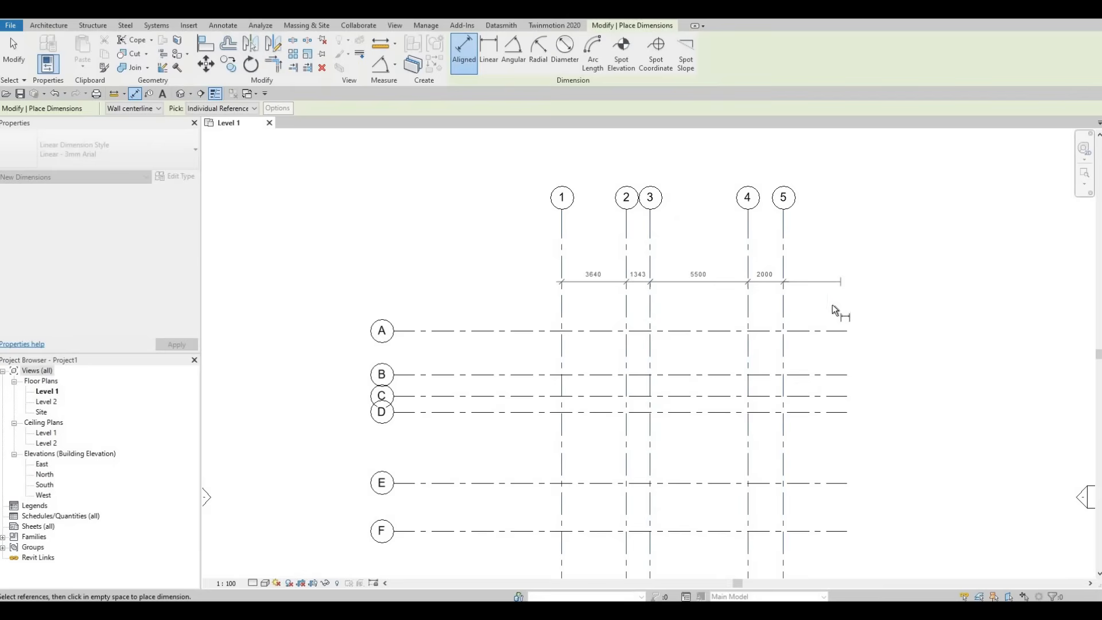
Step: Add an overall aligned dimension from grid 1 to grid 5 above the individual spacing dimensions
click(562, 252)
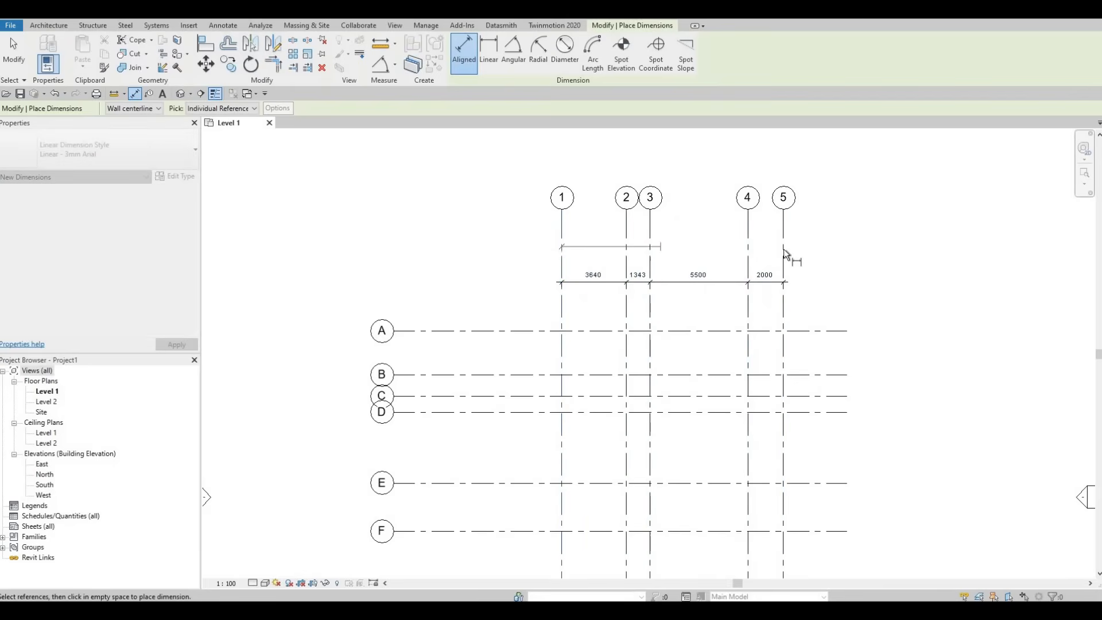
click(784, 251)
click(842, 242)
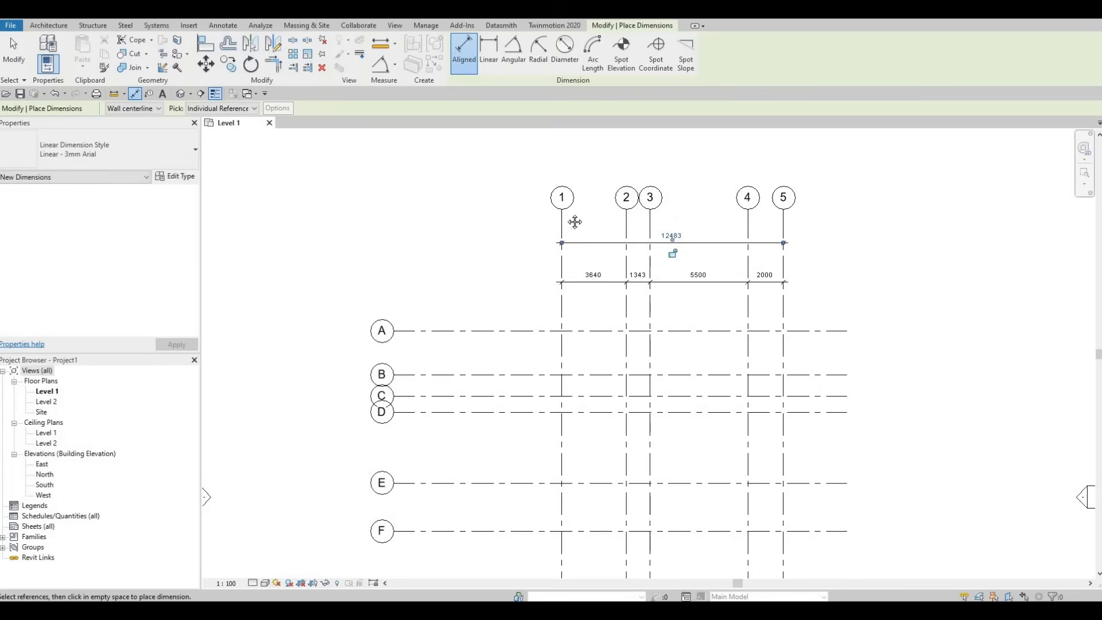
Step: Place a continuous aligned dimension string across horizontal grids A to I, between their bubbles and grid 1
middle_drag(510, 338, 543, 238)
scroll(541, 235, down, 2)
click(540, 231)
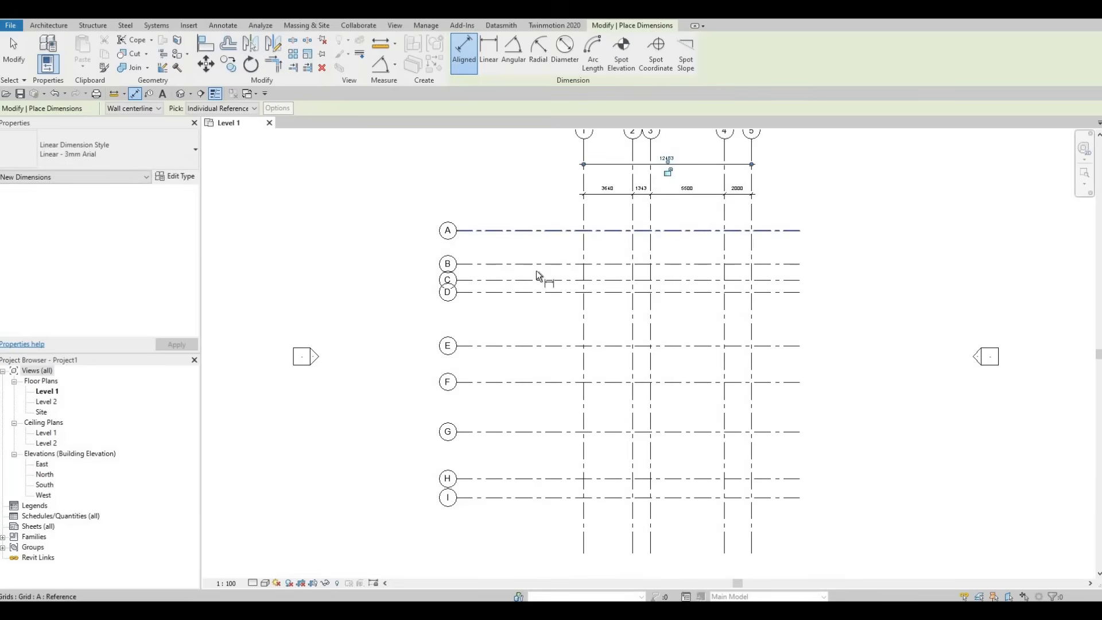
click(540, 264)
click(539, 280)
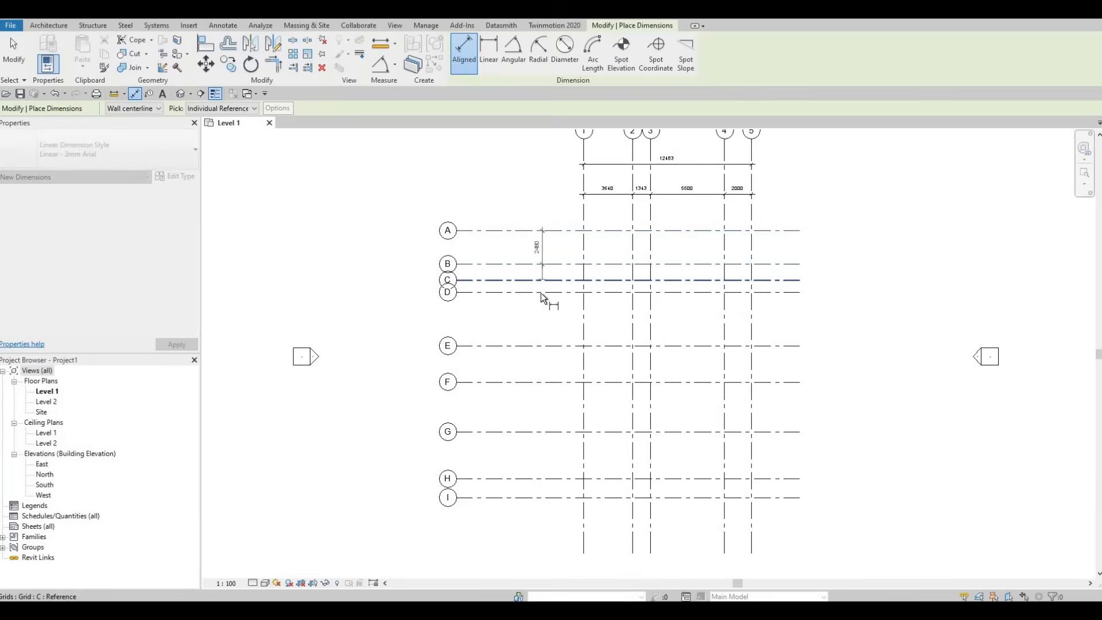
click(538, 292)
click(538, 345)
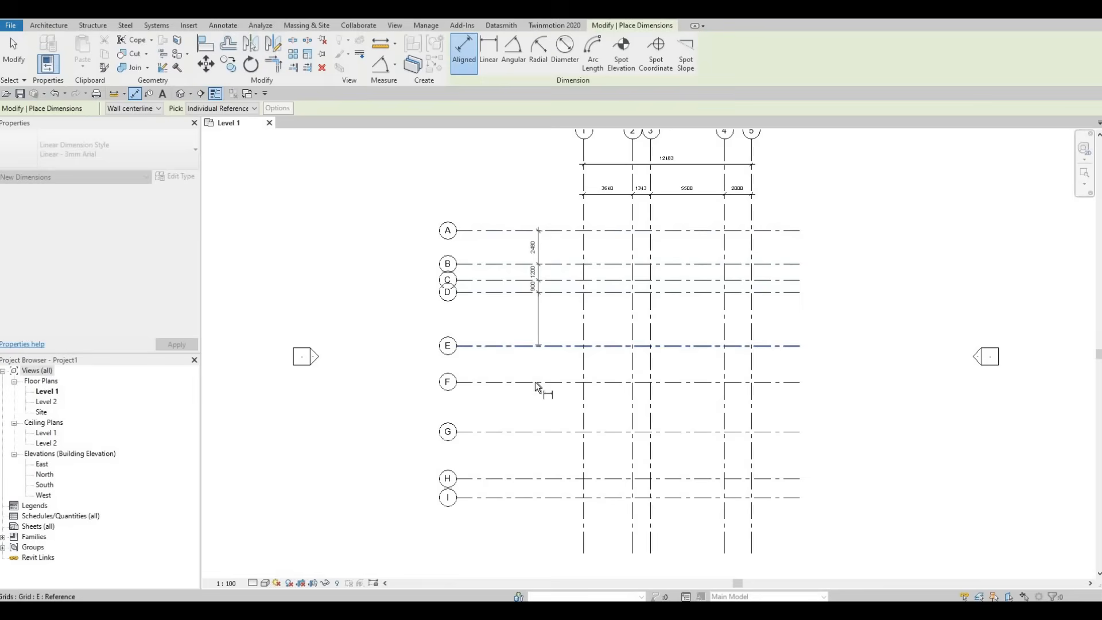
click(538, 382)
click(538, 432)
click(542, 477)
click(538, 497)
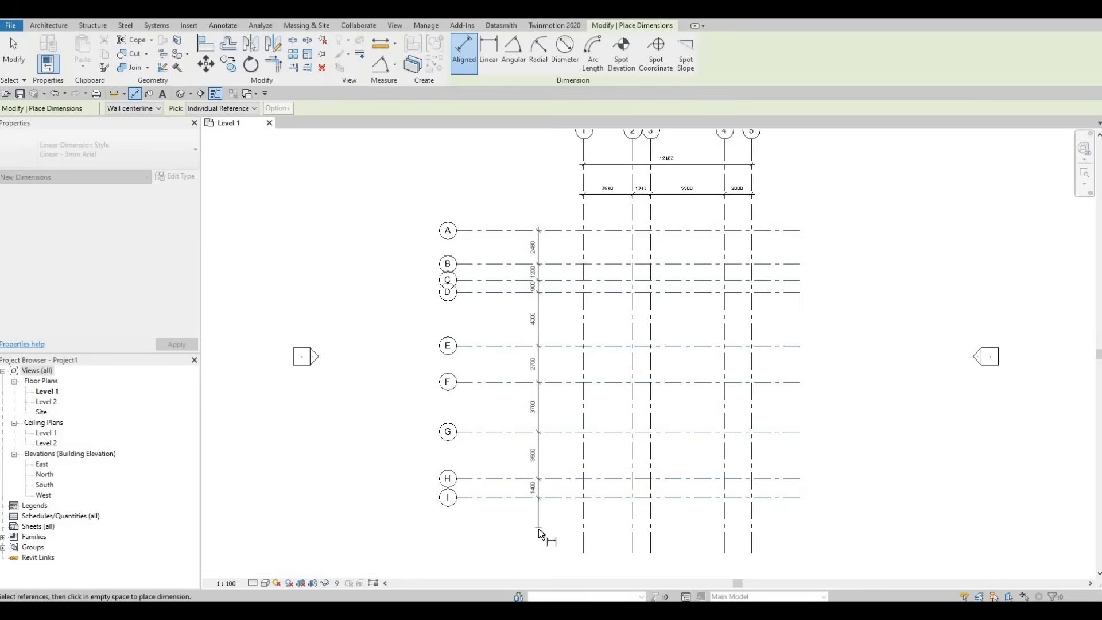
click(536, 520)
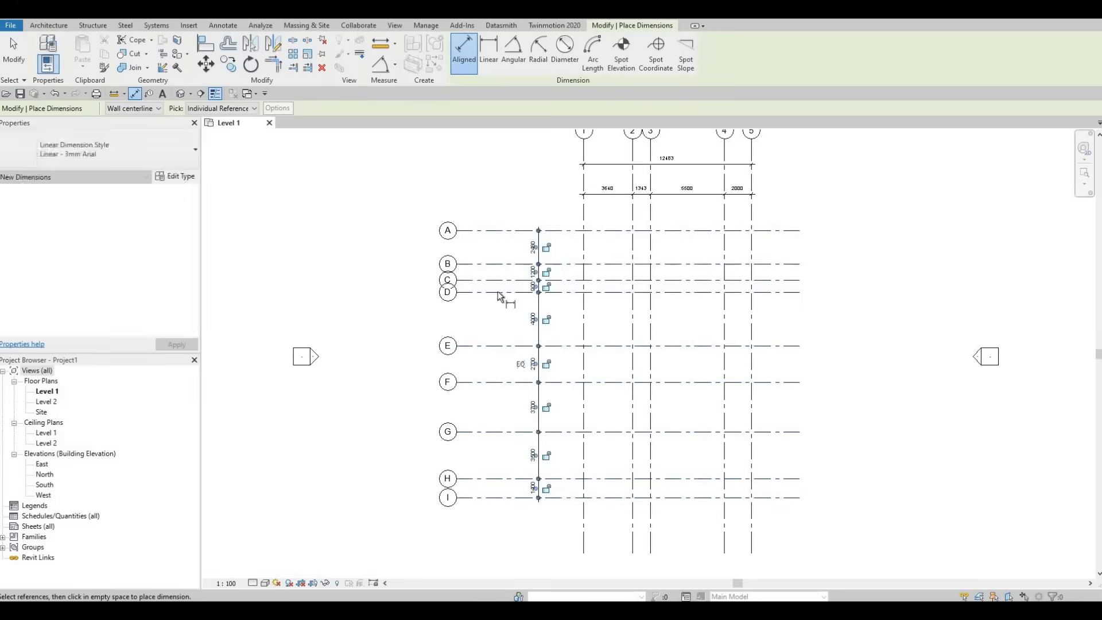
Step: Add an overall aligned dimension from grid A to grid I between the grid bubbles and the spacing dimensions
click(502, 231)
click(508, 498)
click(508, 532)
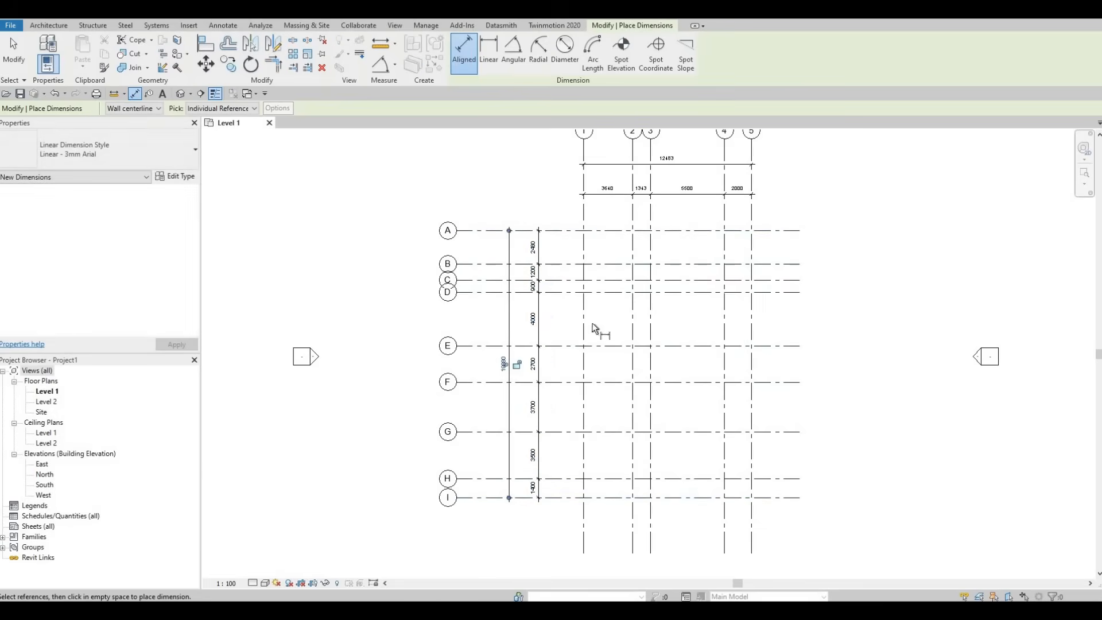
Step: Examine the spacing and overall dimensions of the vertical and horizontal grids, and end the dimension command
scroll(620, 304, up, 4)
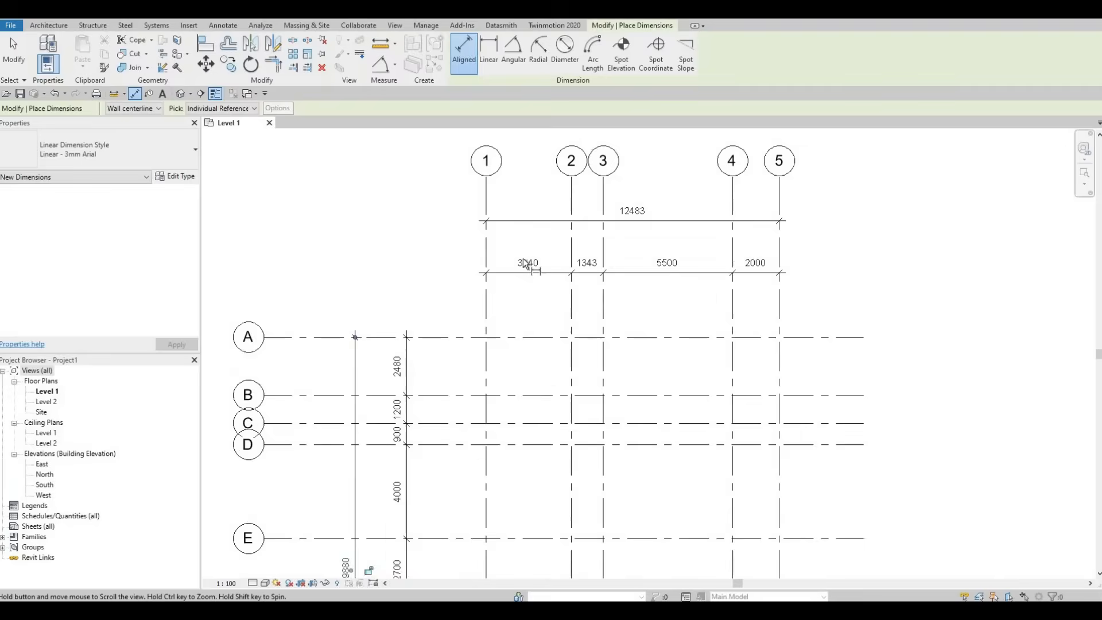
scroll(757, 283, up, 1)
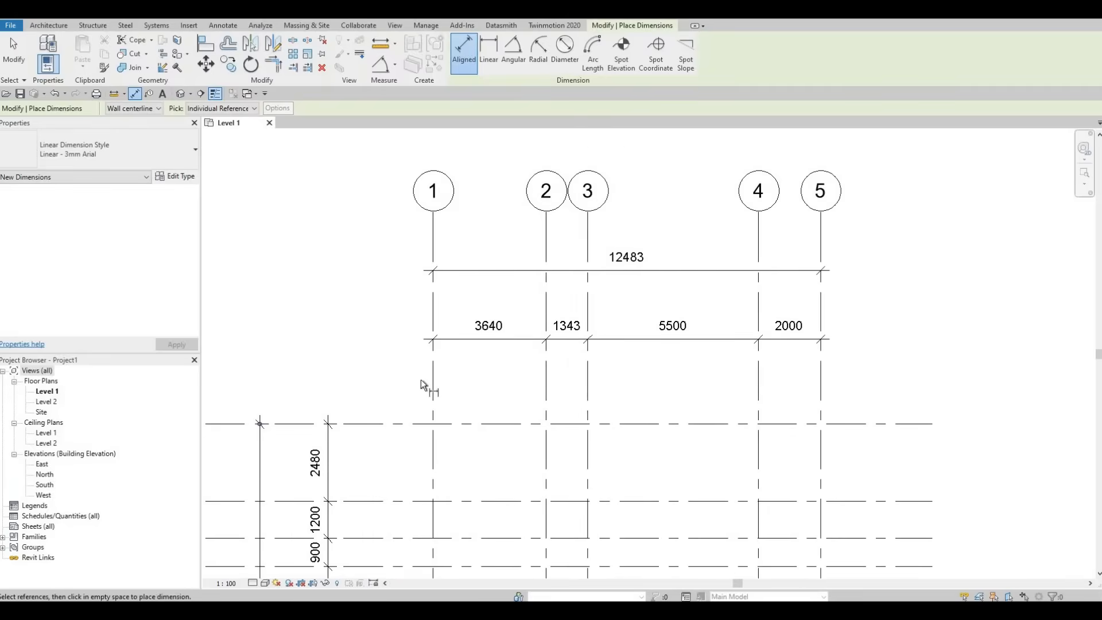
middle_drag(469, 352, 606, 279)
scroll(526, 215, down, 1)
middle_drag(451, 336, 500, 178)
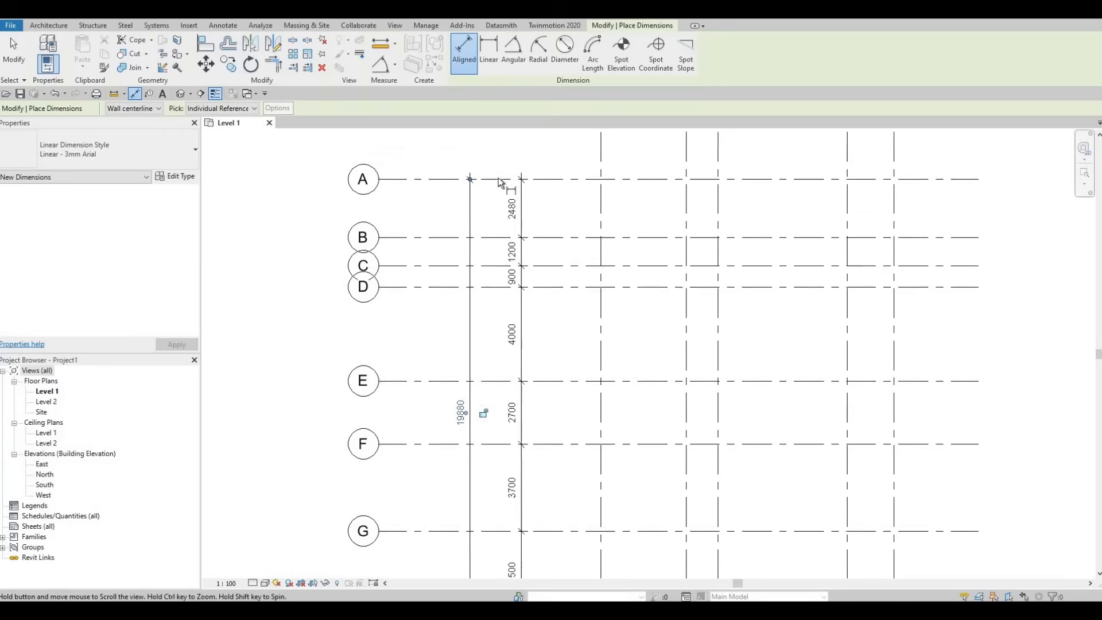
middle_drag(495, 396, 526, 291)
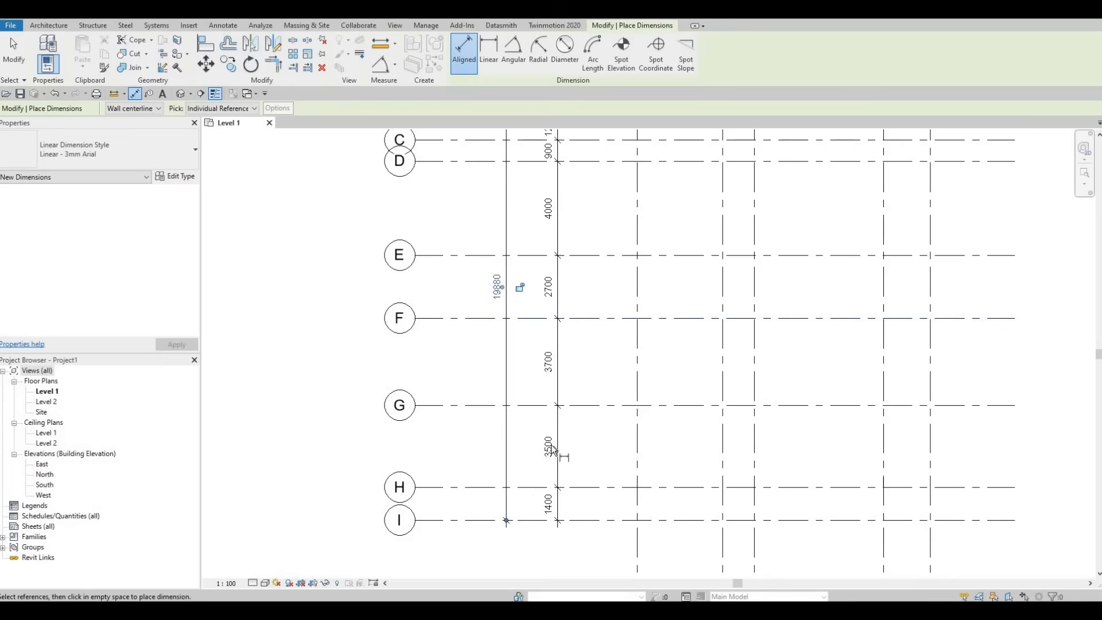
scroll(566, 428, down, 1)
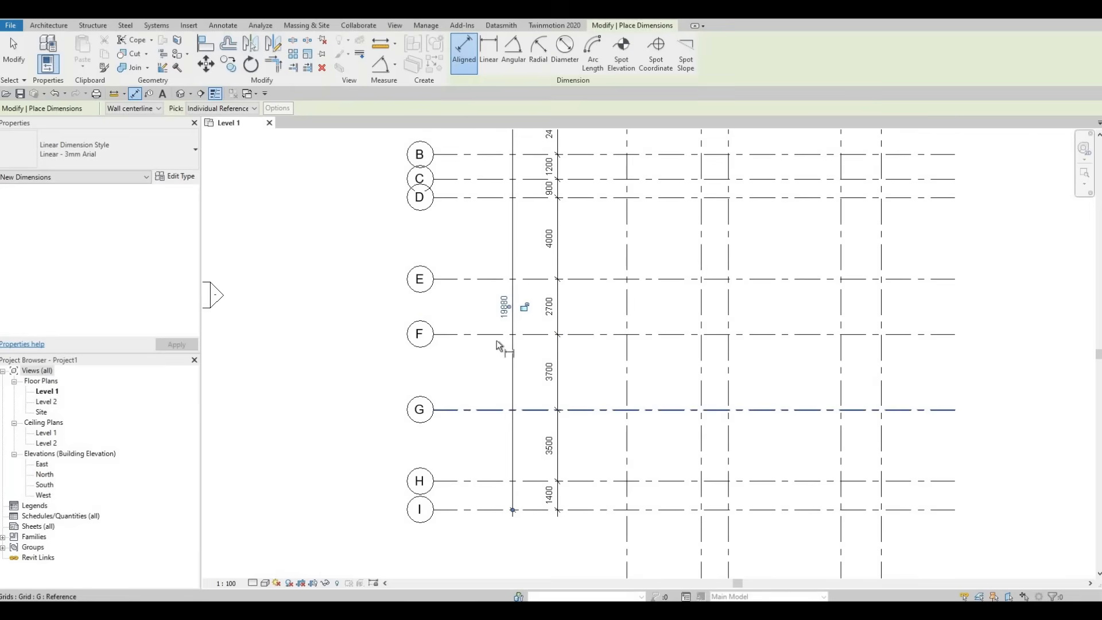
middle_drag(489, 355, 492, 396)
middle_drag(481, 317, 475, 388)
key(Escape)
scroll(475, 388, down, 1)
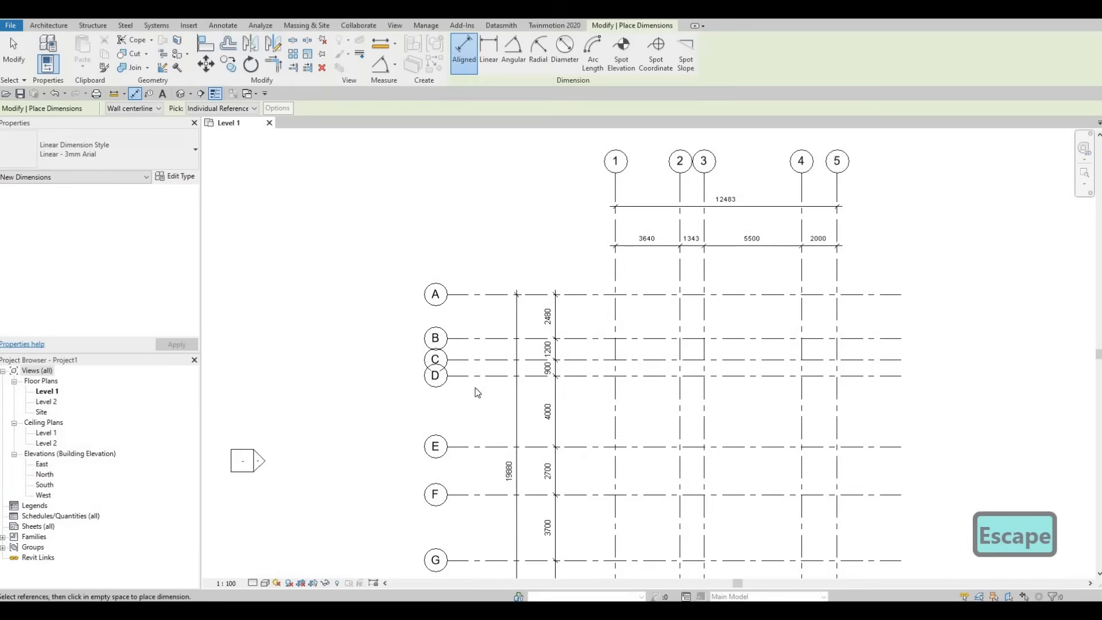
key(Escape)
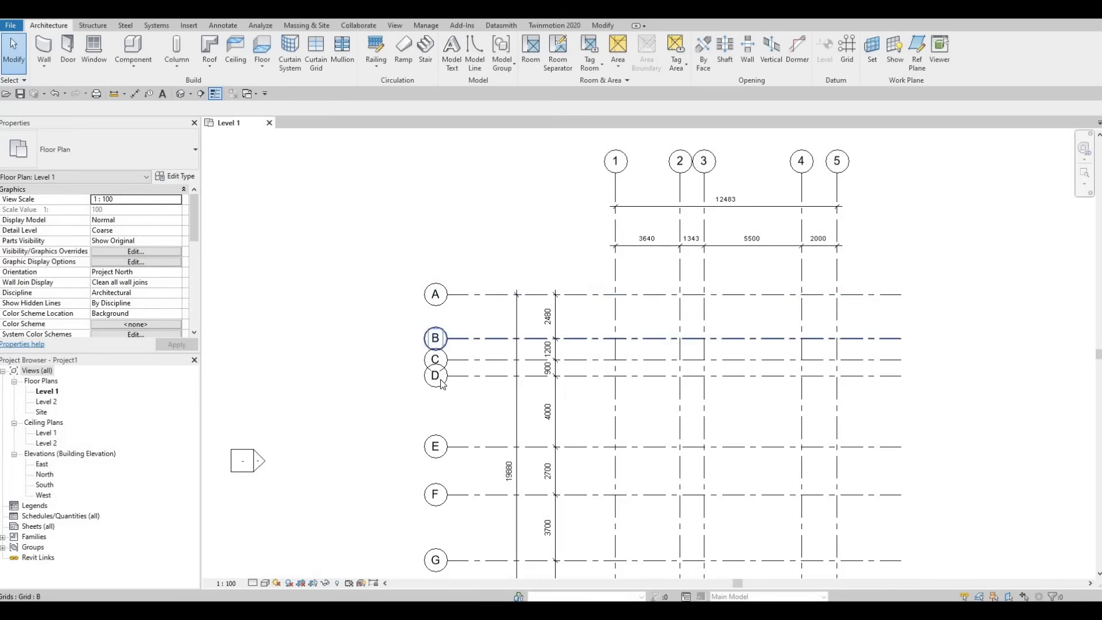
Step: Add an elbow to the left end of grid D and offset its bubble downward, clear of grid C's bubble
middle_drag(469, 399, 468, 315)
scroll(462, 315, down, 1)
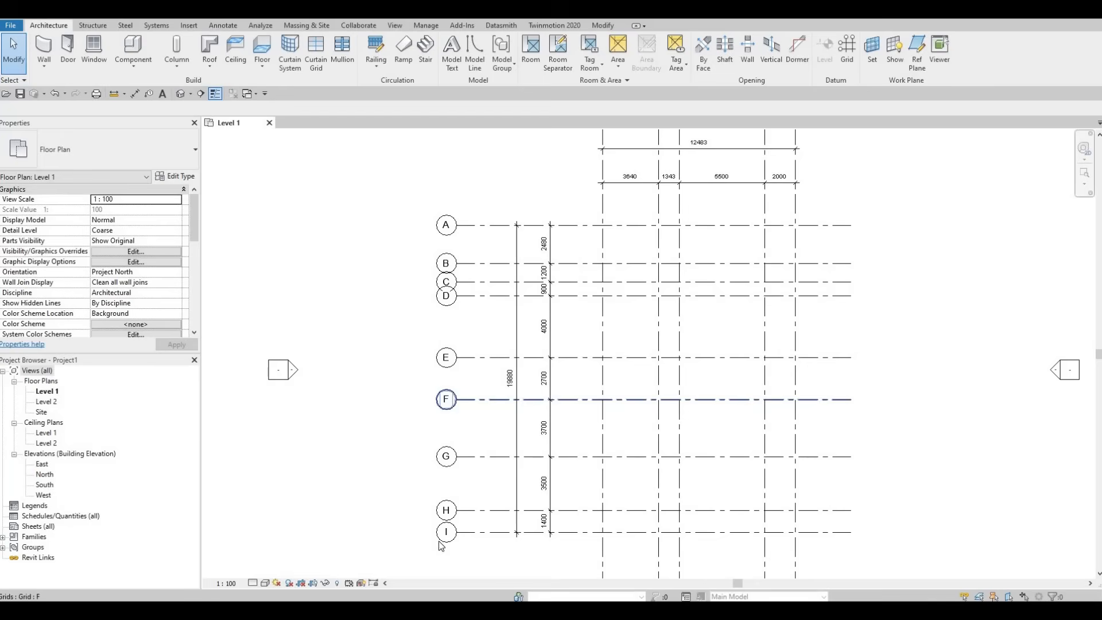
scroll(465, 283, up, 1)
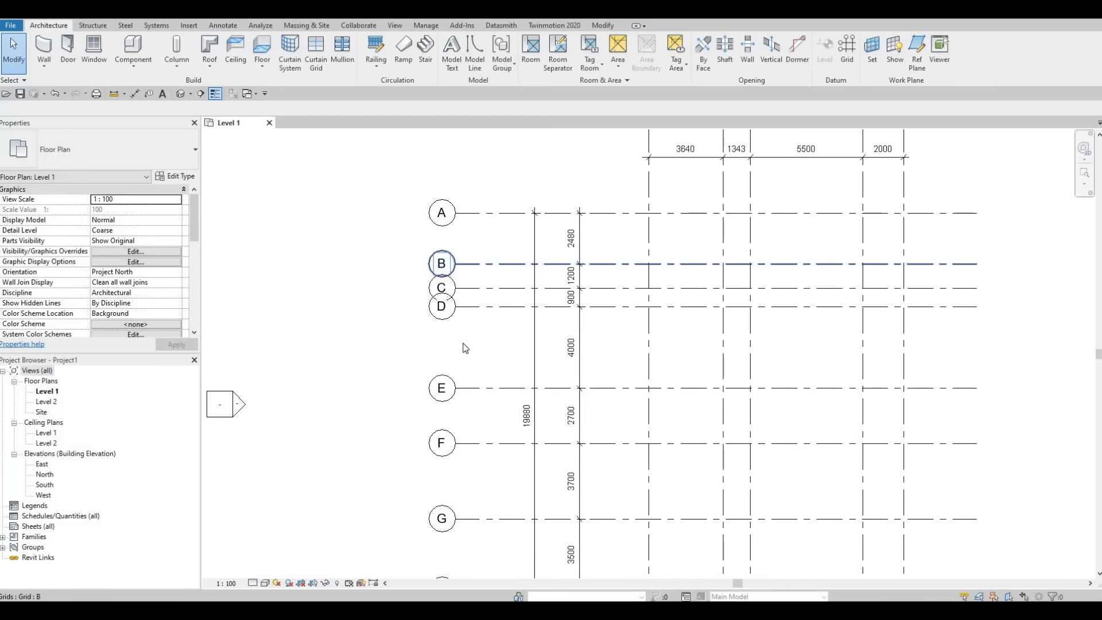
middle_drag(460, 279, 462, 343)
scroll(456, 331, up, 2)
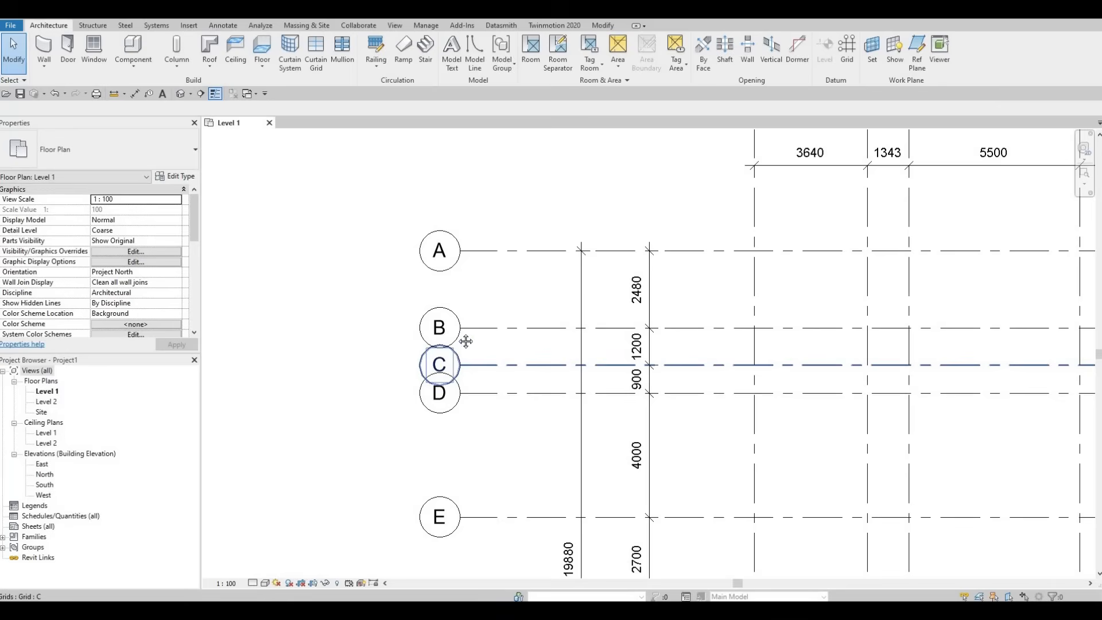
scroll(473, 347, down, 1)
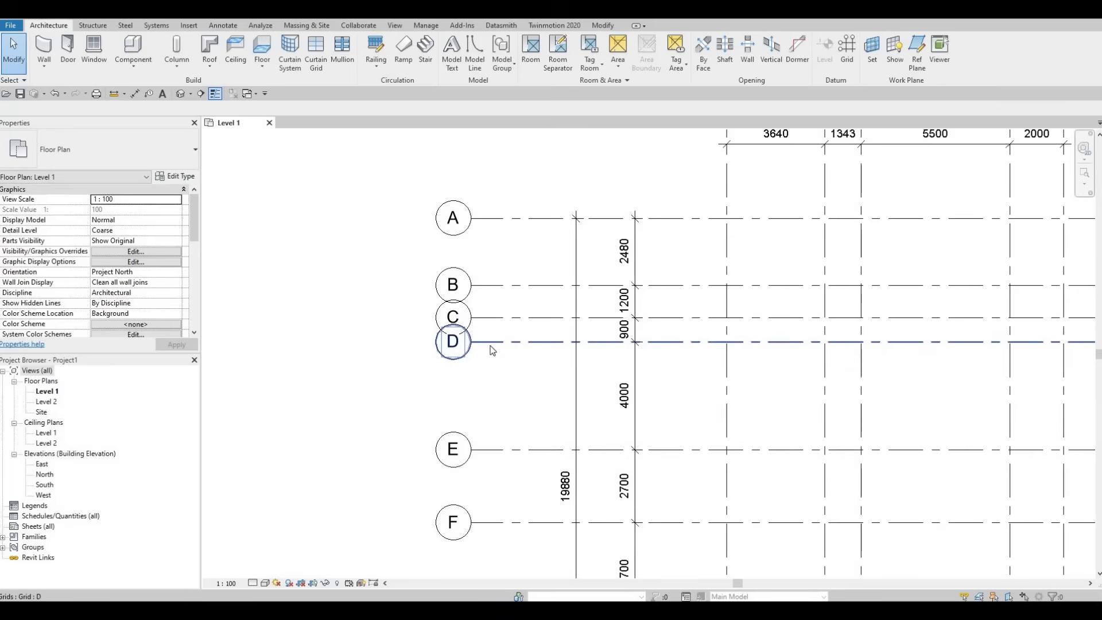
click(491, 348)
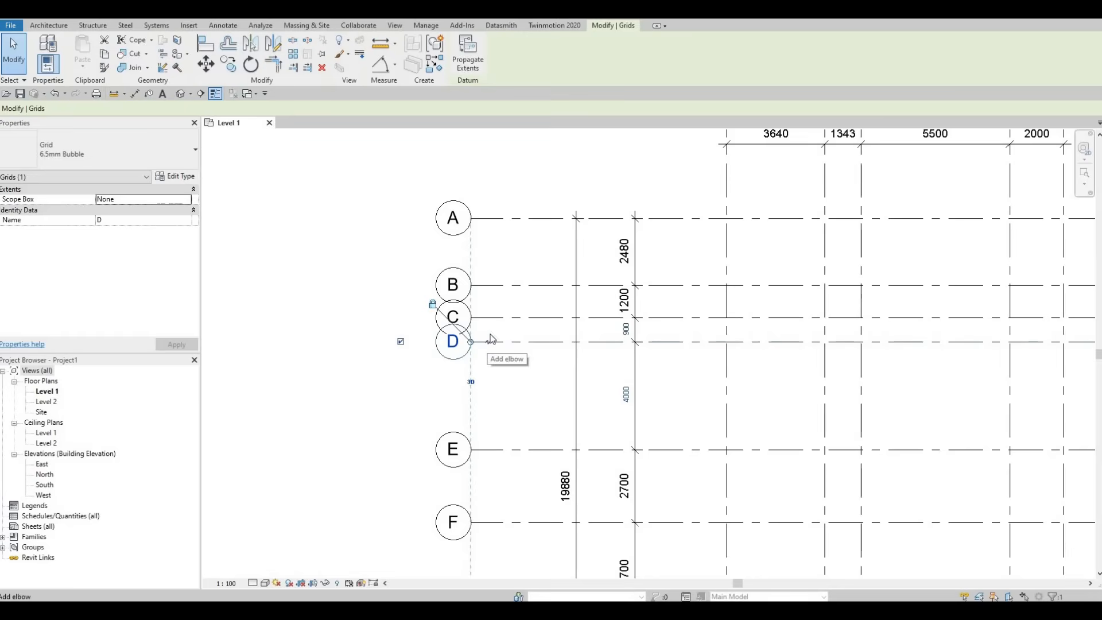
click(492, 339)
drag(486, 325, 487, 365)
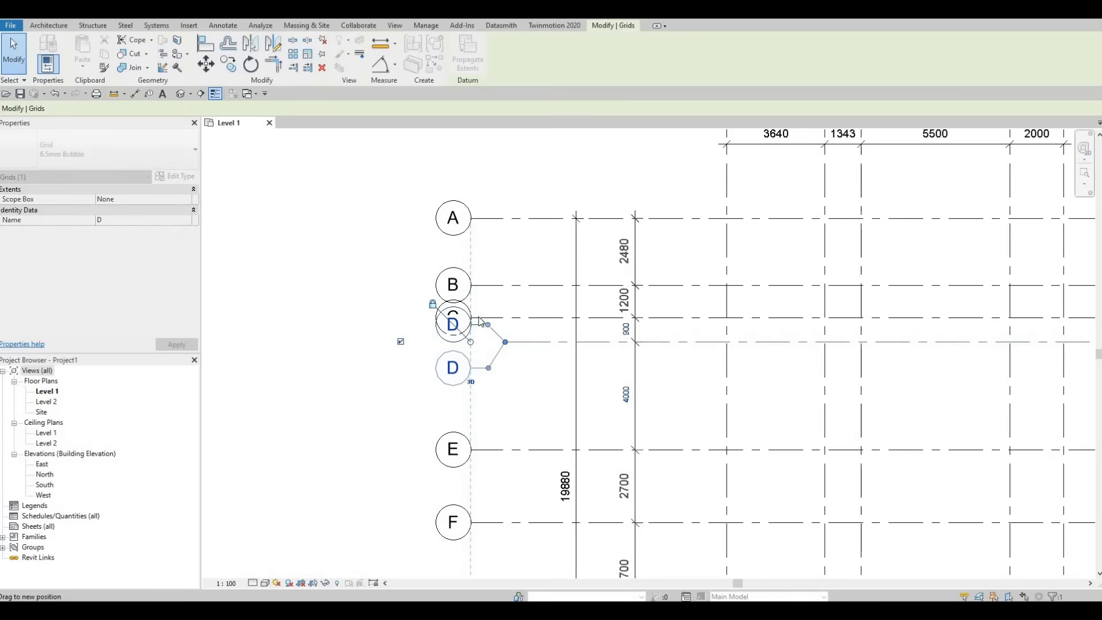
Step: Add an elbow to the left end of grid B, offset its bubble slightly above the grid line, and clear the selection
click(490, 290)
click(488, 288)
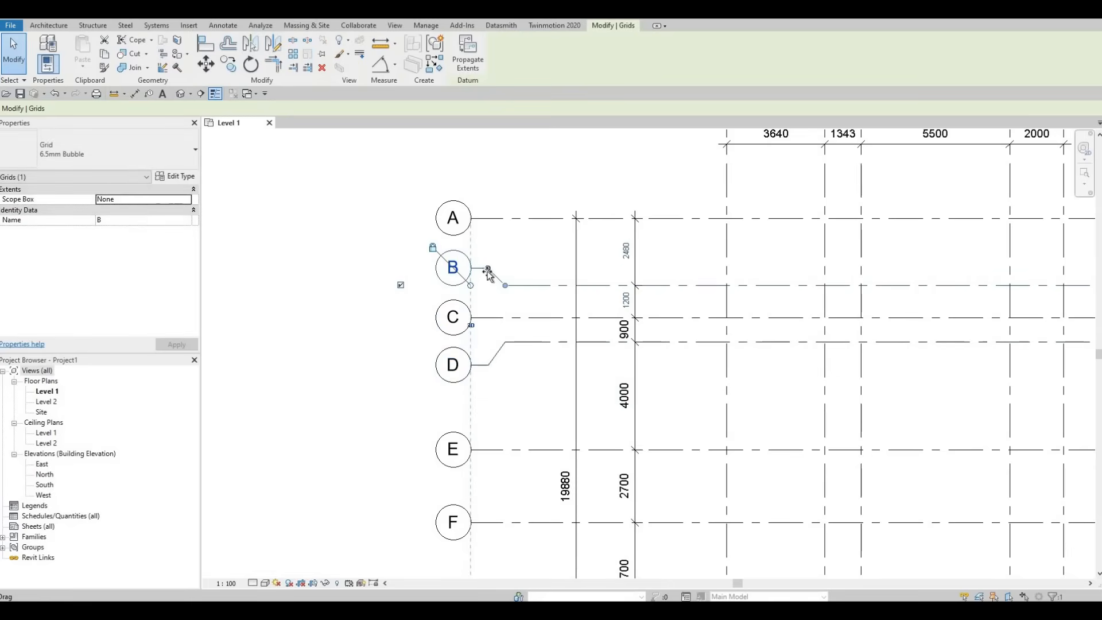
drag(489, 283, 505, 292)
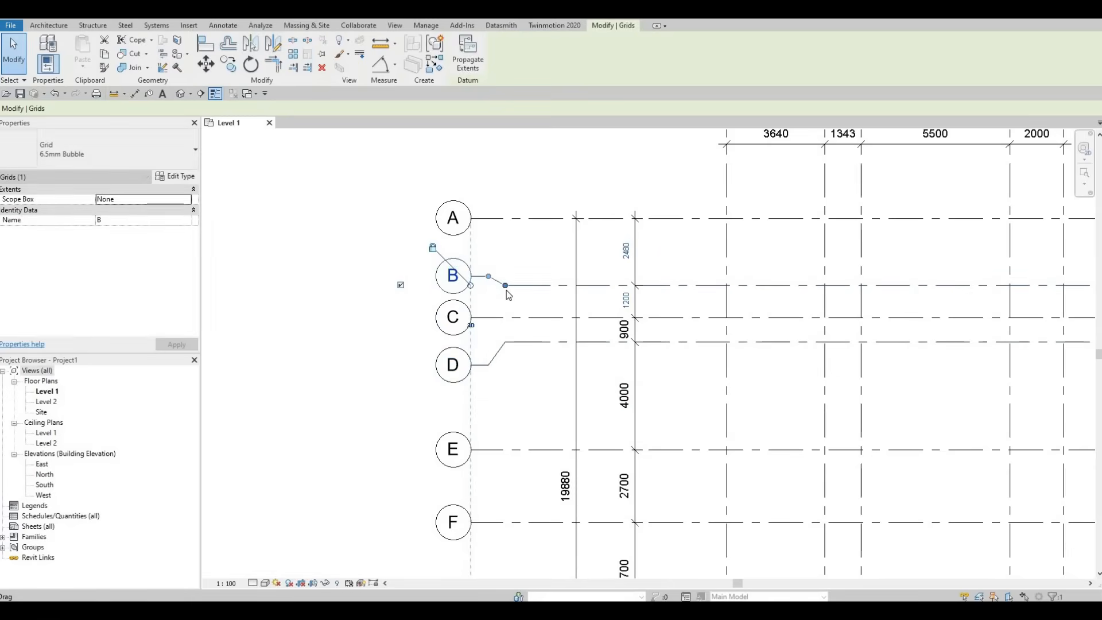
key(Escape)
Step: Show the grid bubbles at the right ends of horizontal grids A, B, C and D
scroll(508, 295, down, 4)
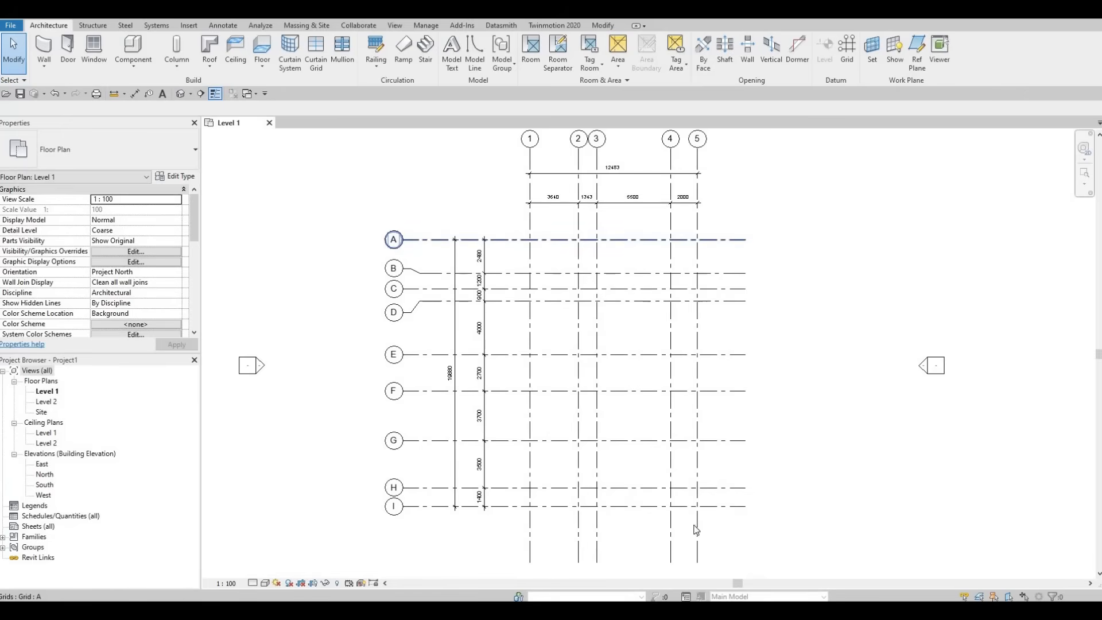
click(715, 245)
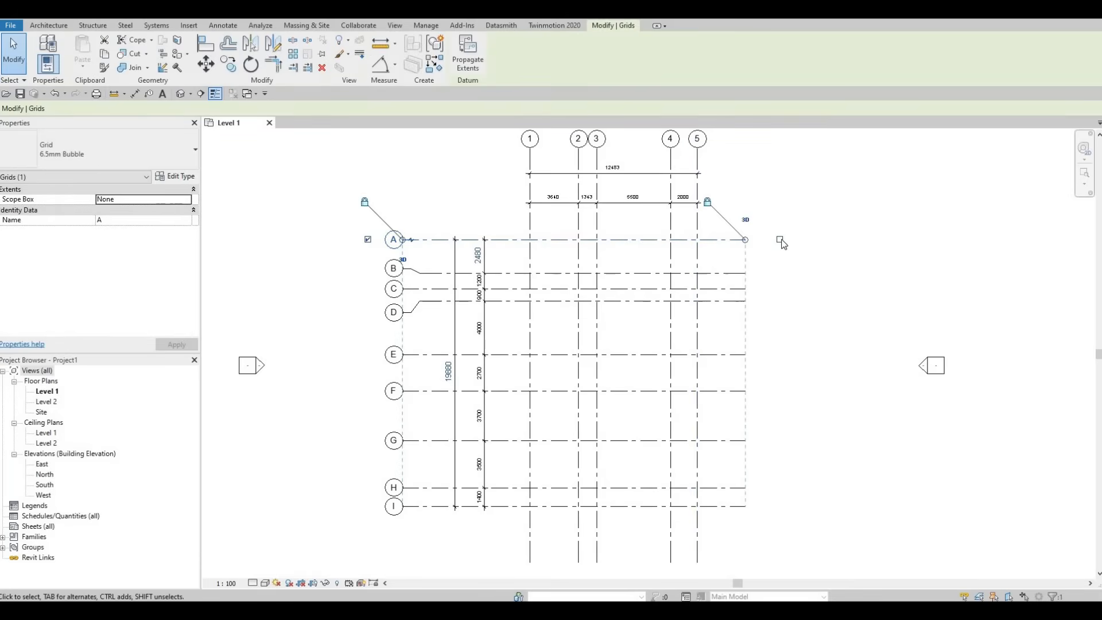
click(779, 239)
click(726, 273)
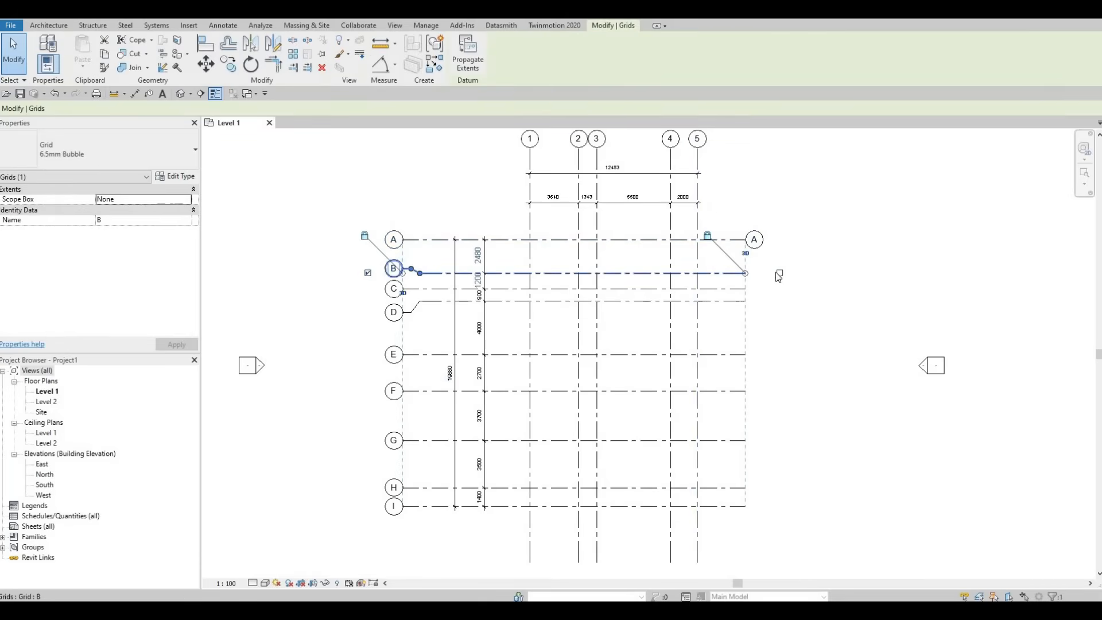
click(780, 272)
click(746, 289)
click(779, 289)
click(740, 301)
click(779, 301)
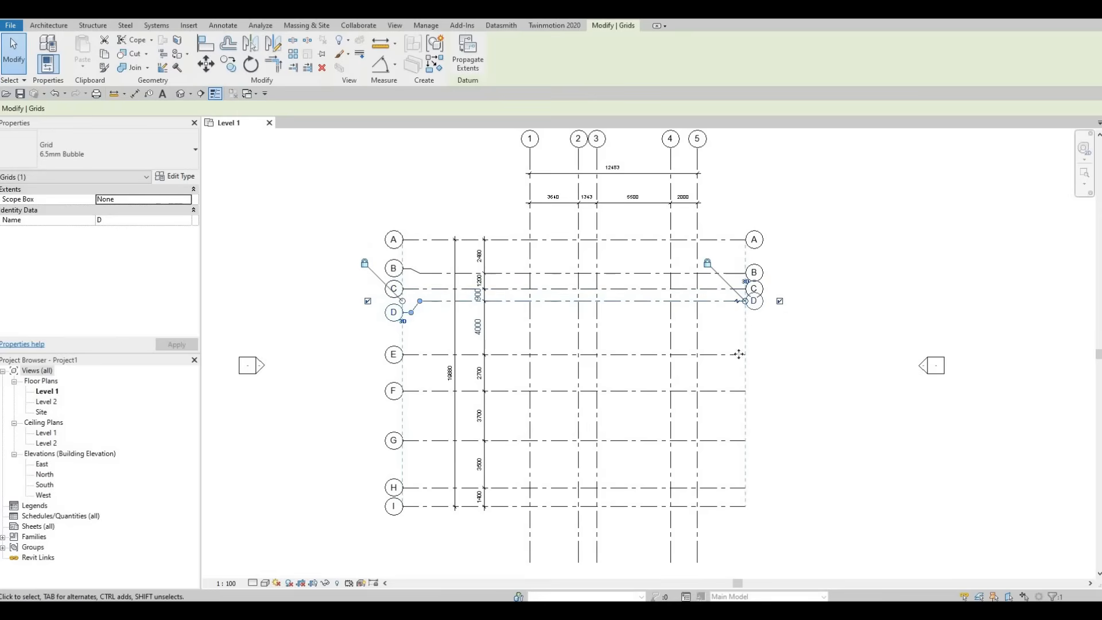
Step: Show the grid bubbles at the right ends of horizontal grids E, F, G, H and I
click(776, 361)
click(780, 354)
click(728, 391)
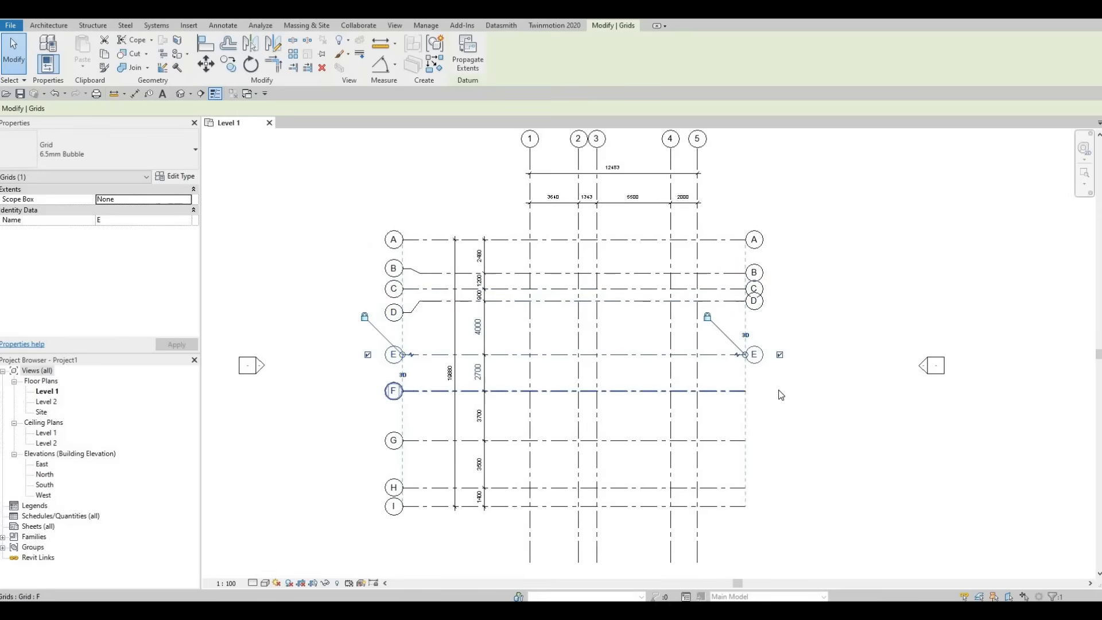
click(779, 391)
click(736, 441)
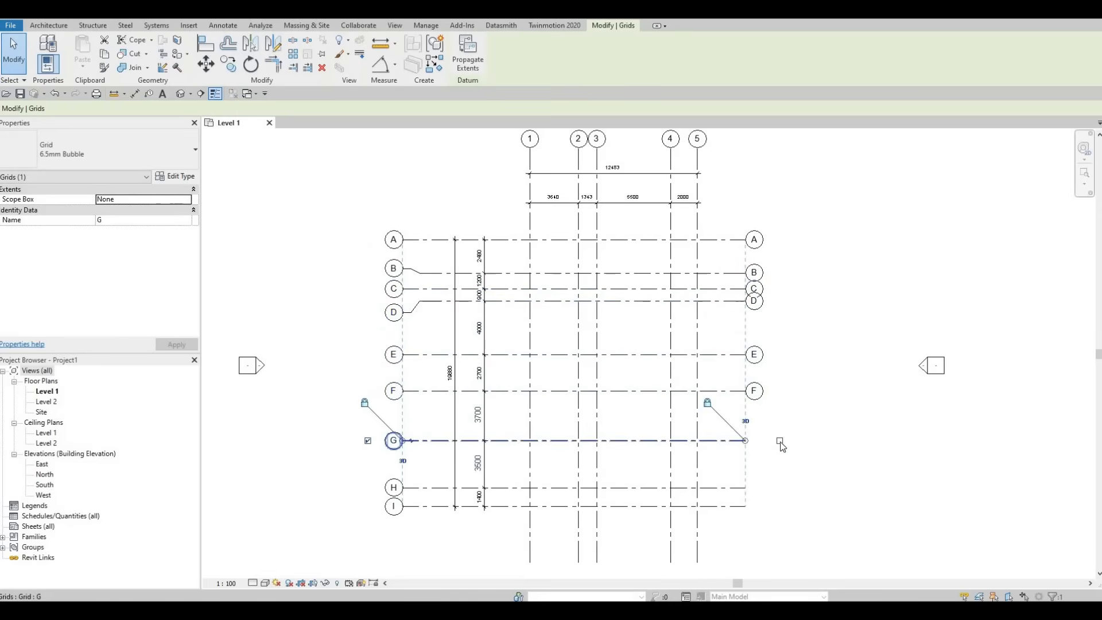
click(739, 488)
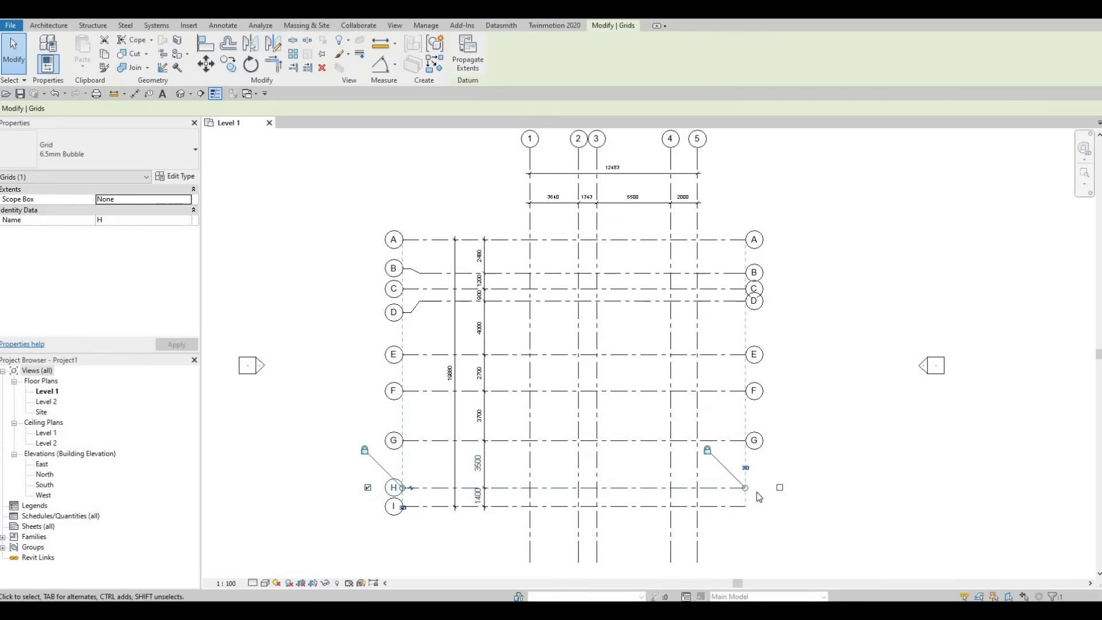
click(773, 490)
click(738, 488)
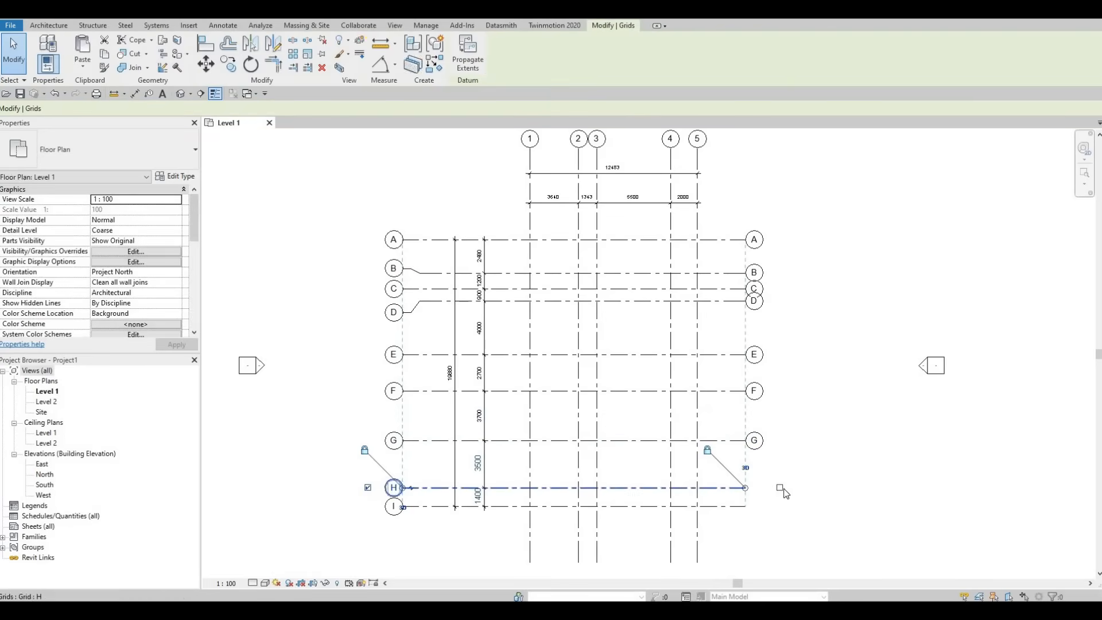
click(728, 506)
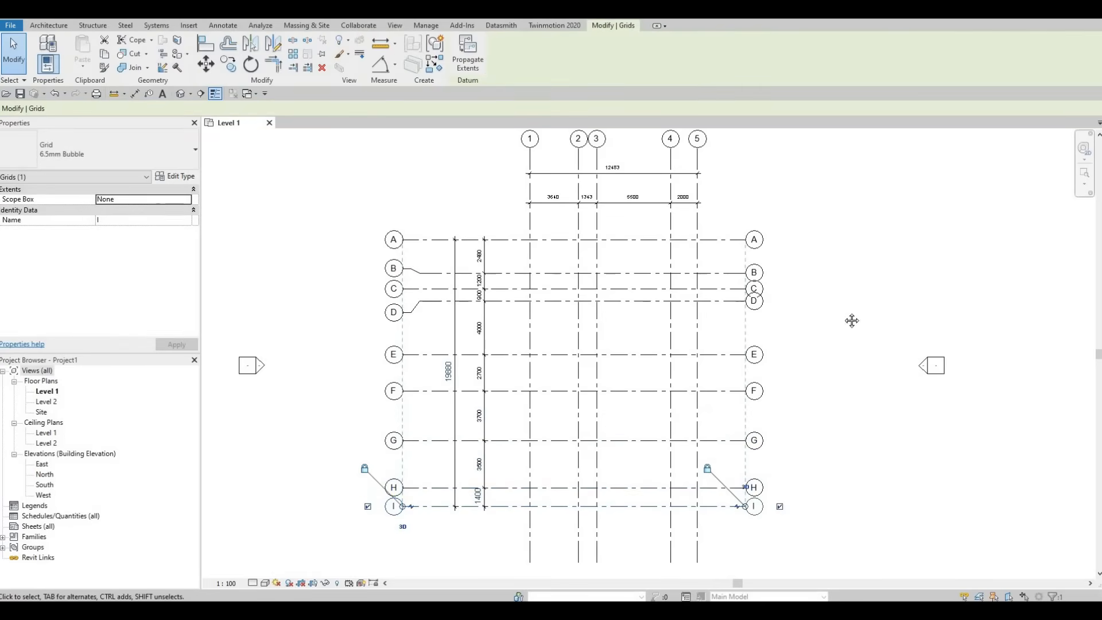
Step: Show the grid bubbles at the lower ends of vertical grids 5, 4, 3, 2 and 1
middle_drag(740, 383, 762, 239)
click(720, 410)
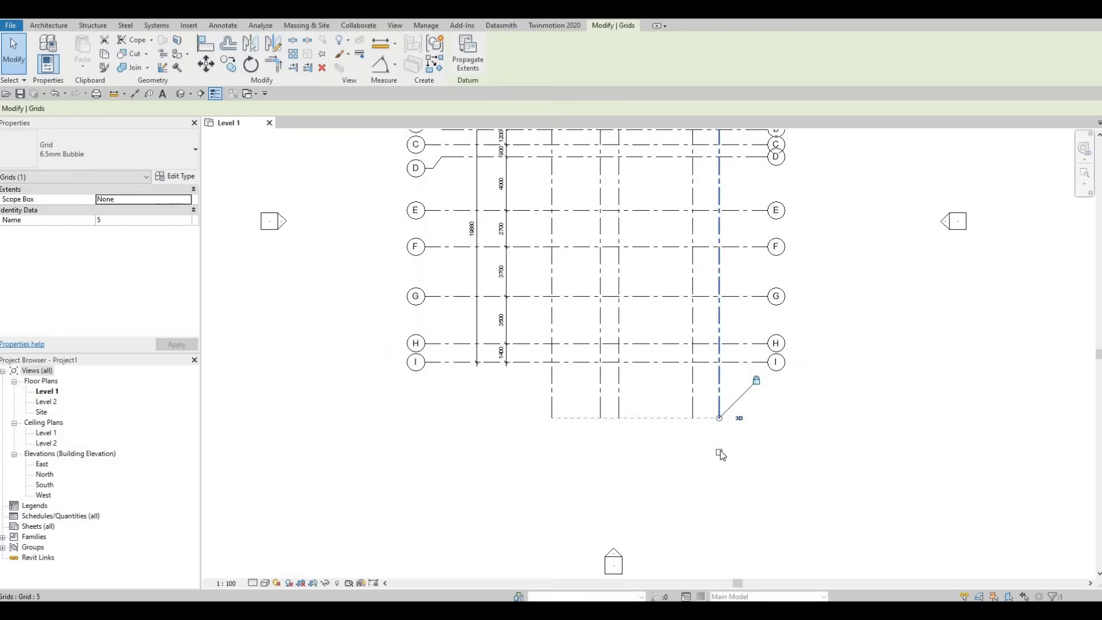
click(719, 452)
click(692, 412)
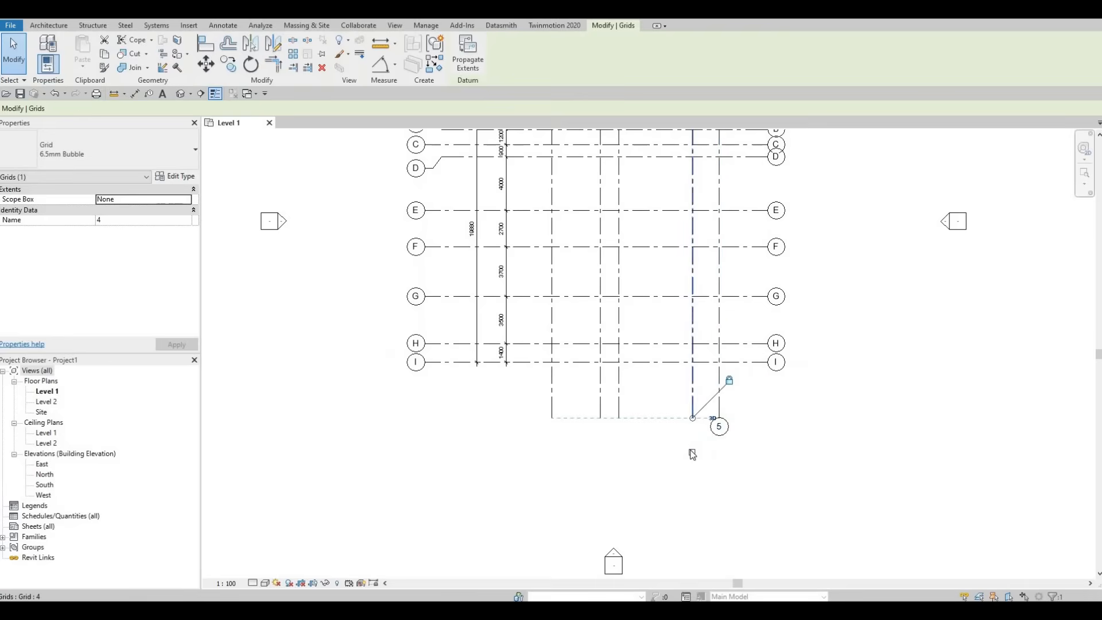
click(689, 447)
click(619, 397)
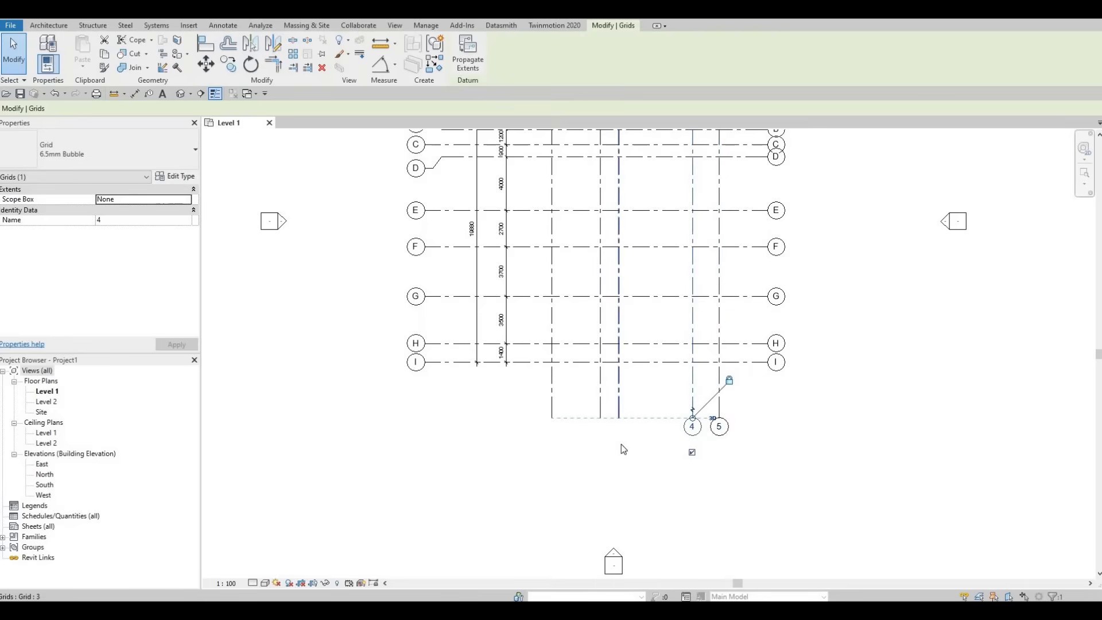
click(618, 453)
click(600, 405)
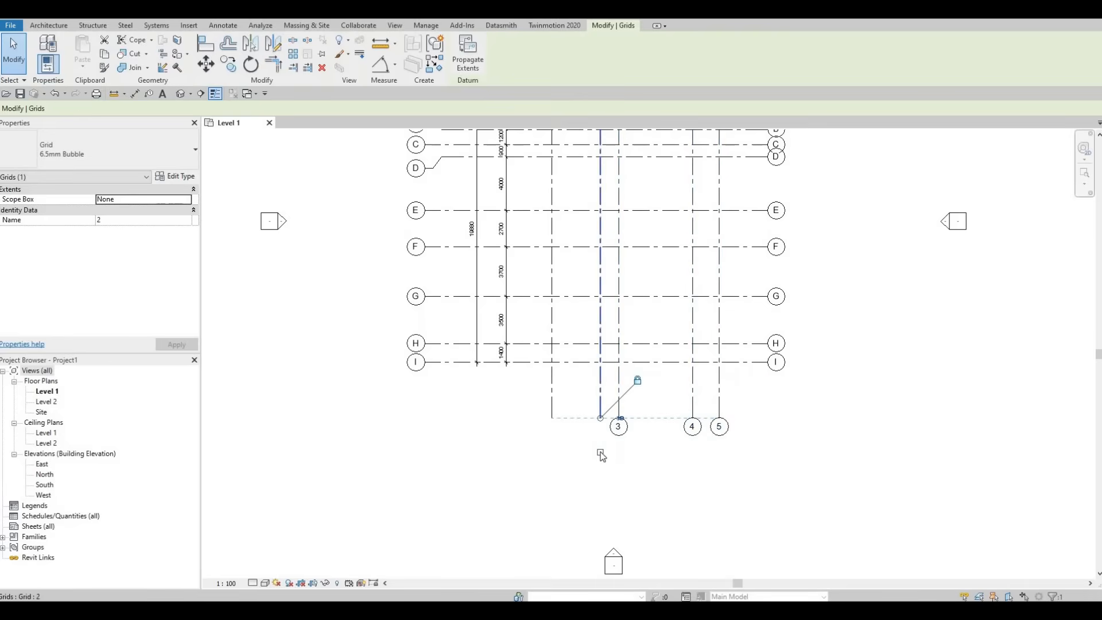
click(600, 452)
click(552, 409)
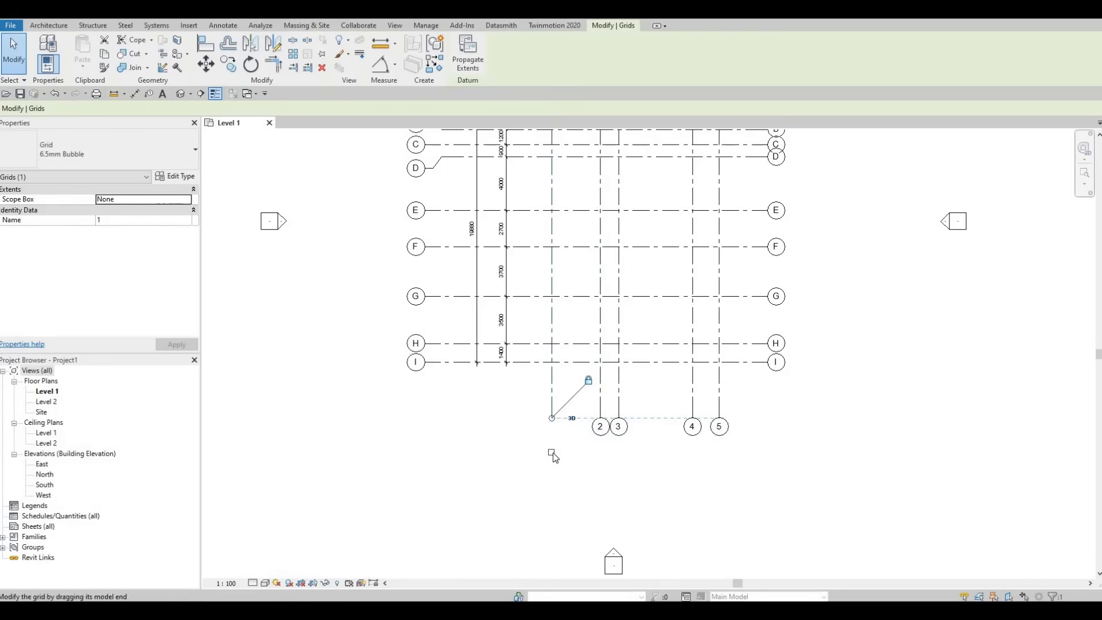
click(551, 452)
Step: Add an elbow to the right end of grid B and offset its bubble slightly above the grid line
middle_drag(684, 374, 609, 434)
mouse_move(654, 210)
middle_down()
mouse_move(624, 270)
mouse_move(597, 262)
mouse_move(644, 296)
middle_up()
scroll(656, 292, up, 3)
click(644, 296)
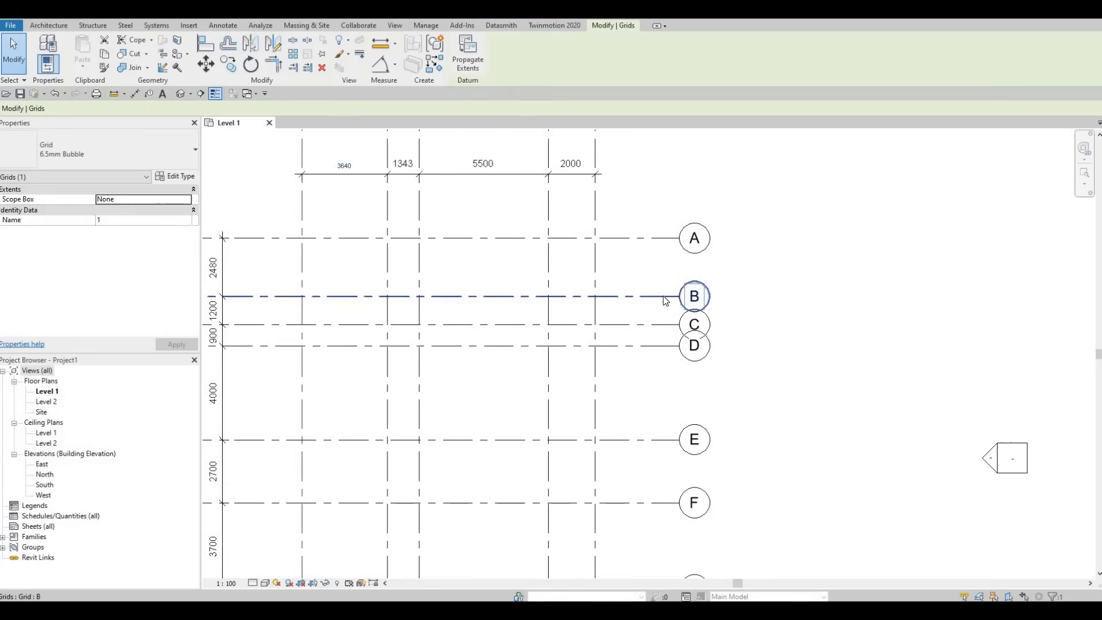
click(658, 316)
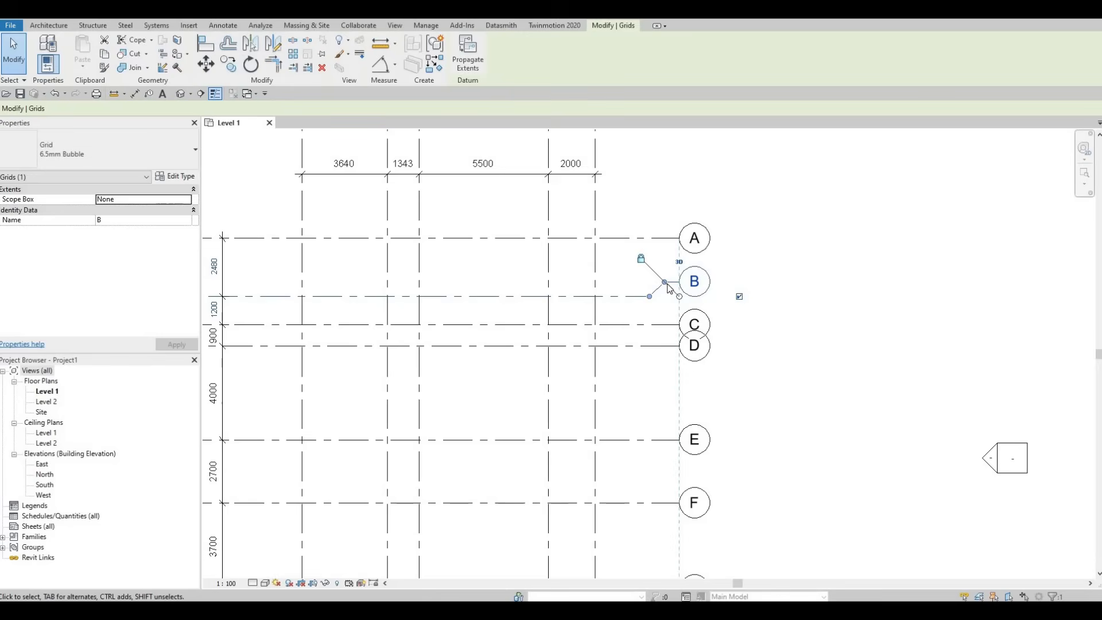
drag(660, 286, 666, 291)
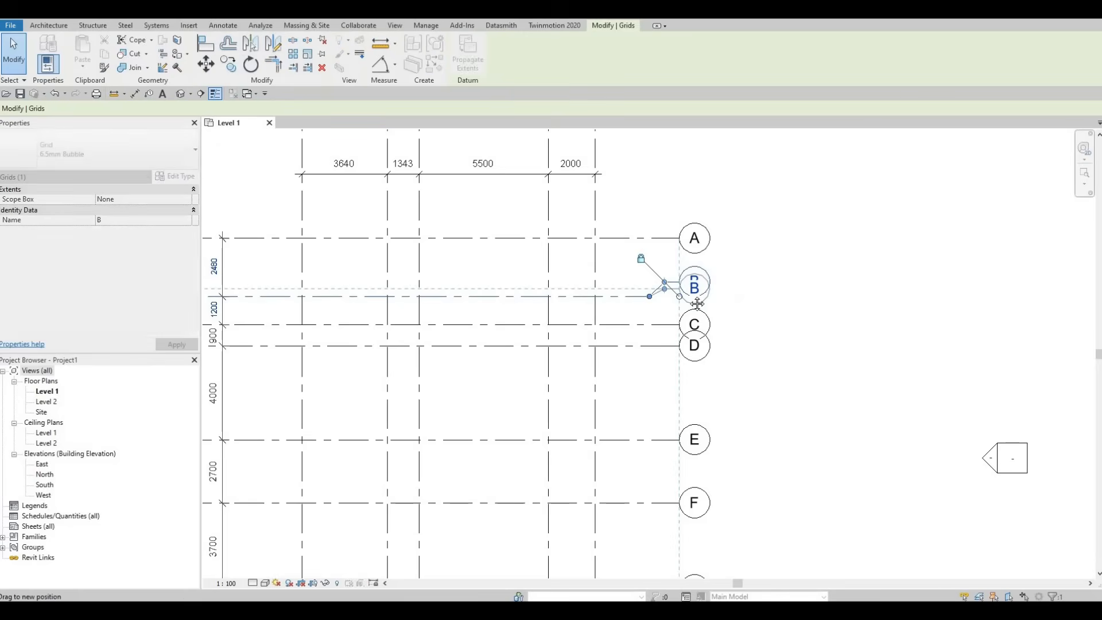
middle_drag(402, 298, 532, 296)
scroll(559, 315, down, 1)
middle_drag(443, 324, 557, 322)
Step: Add an elbow to the right end of grid D, offset its bubble downward clear of grid C's bubble, and clear the selection
middle_drag(846, 335, 691, 318)
scroll(691, 318, down, 1)
scroll(692, 316, up, 2)
click(692, 315)
click(702, 314)
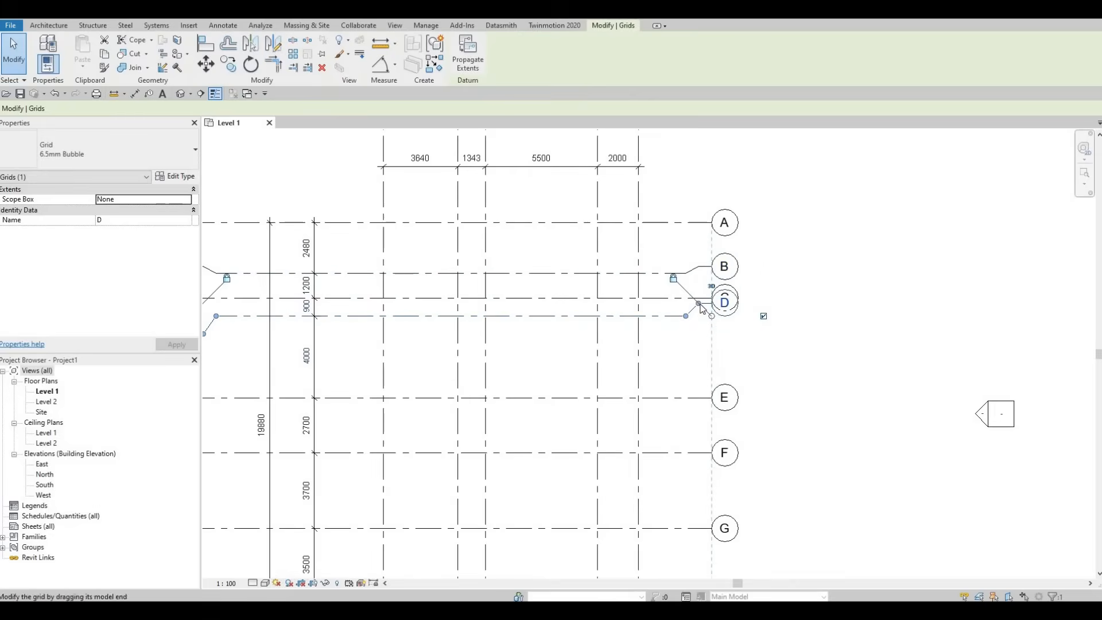
drag(702, 324, 703, 336)
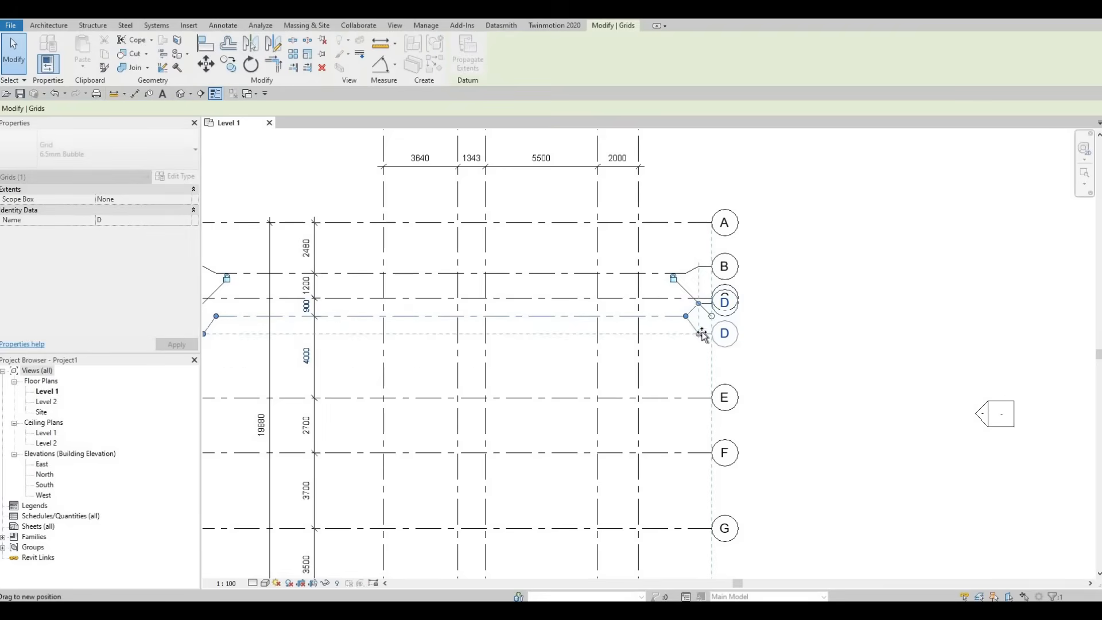
drag(636, 340, 631, 339)
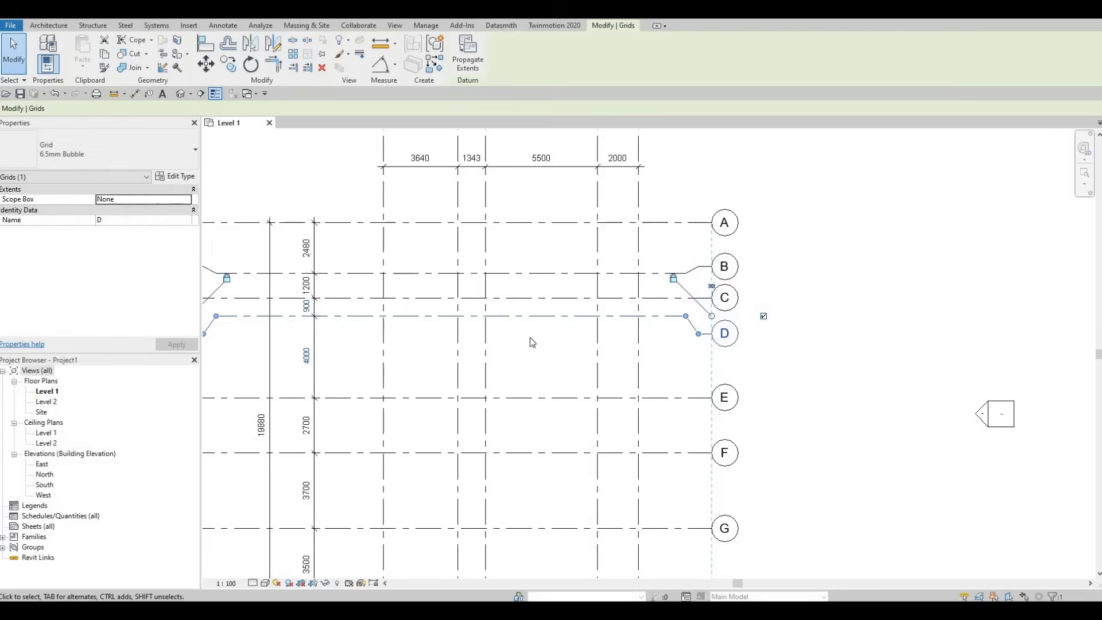
middle_drag(404, 320, 631, 317)
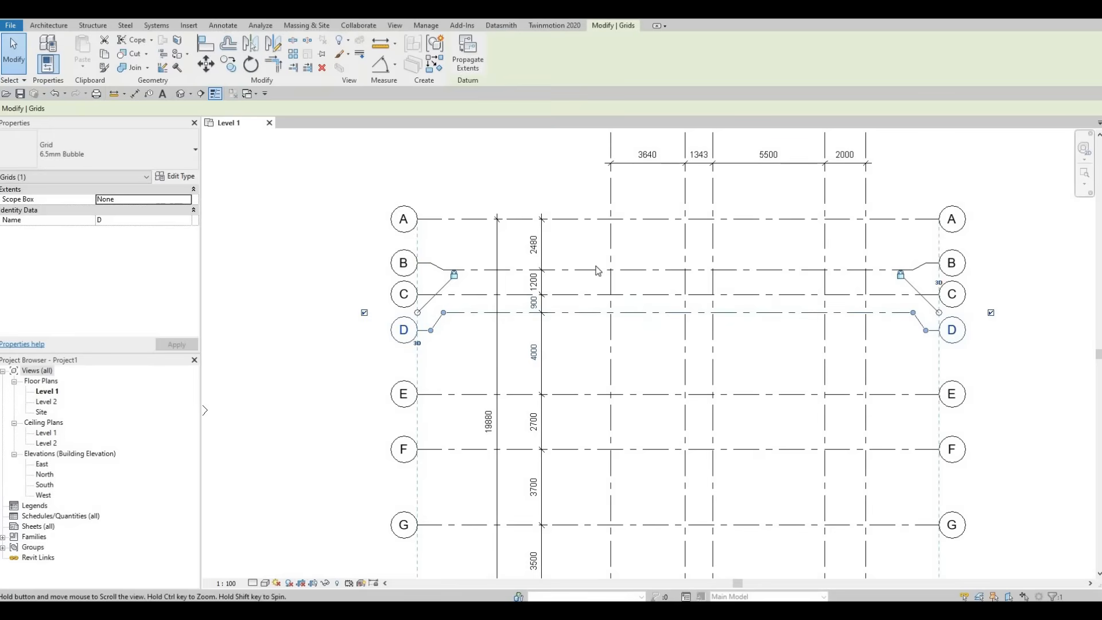
middle_drag(776, 260, 757, 278)
key(Escape)
scroll(689, 279, down, 5)
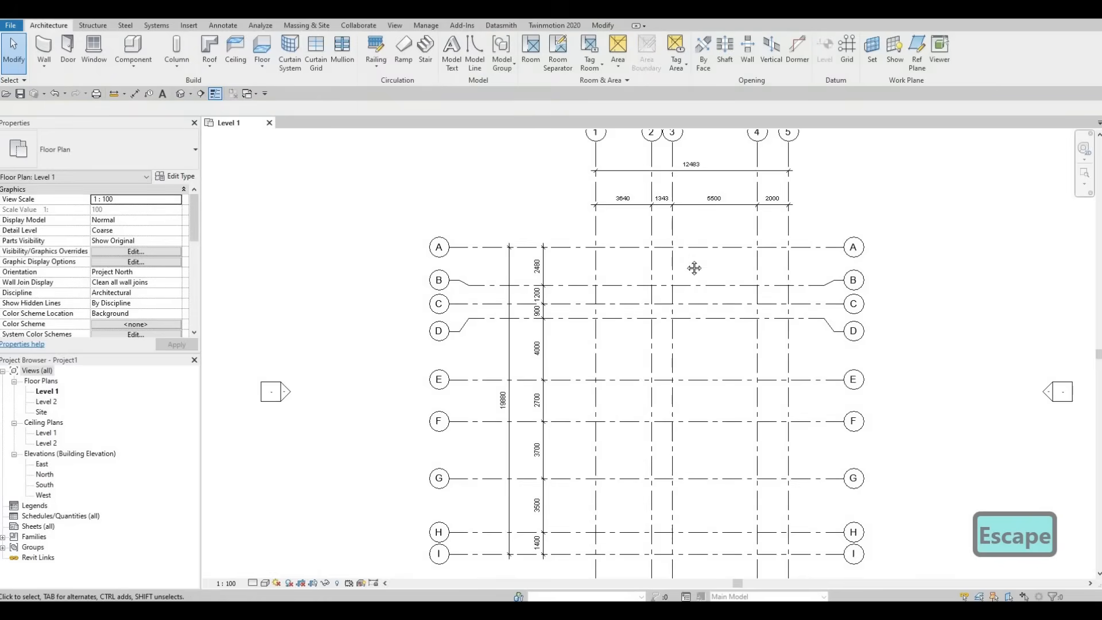
middle_drag(668, 277, 646, 322)
scroll(665, 330, down, 1)
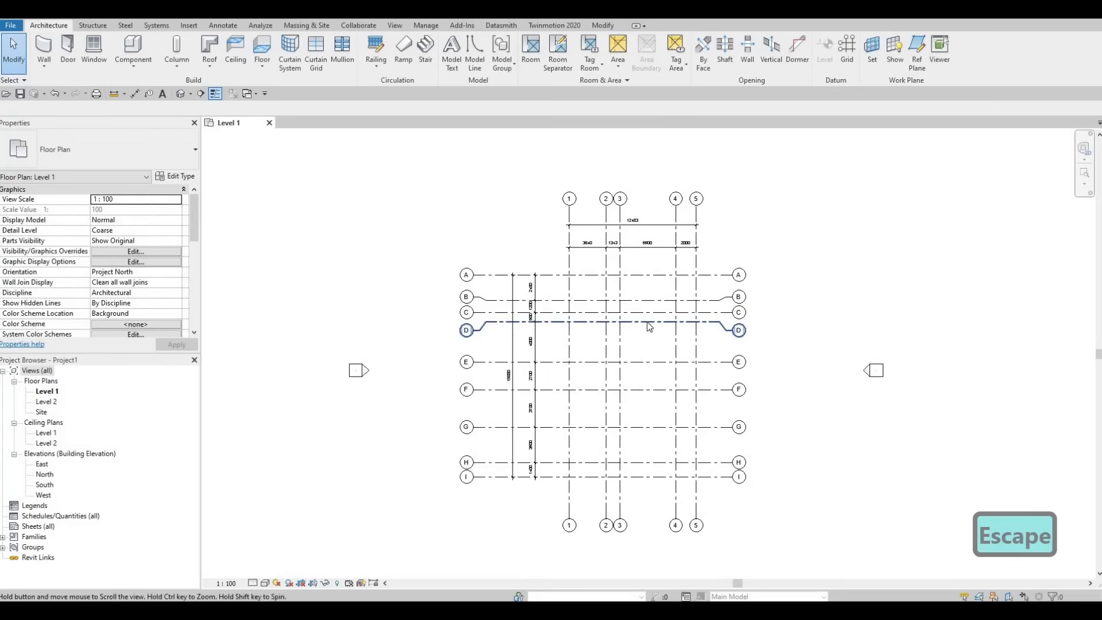
key(F1)
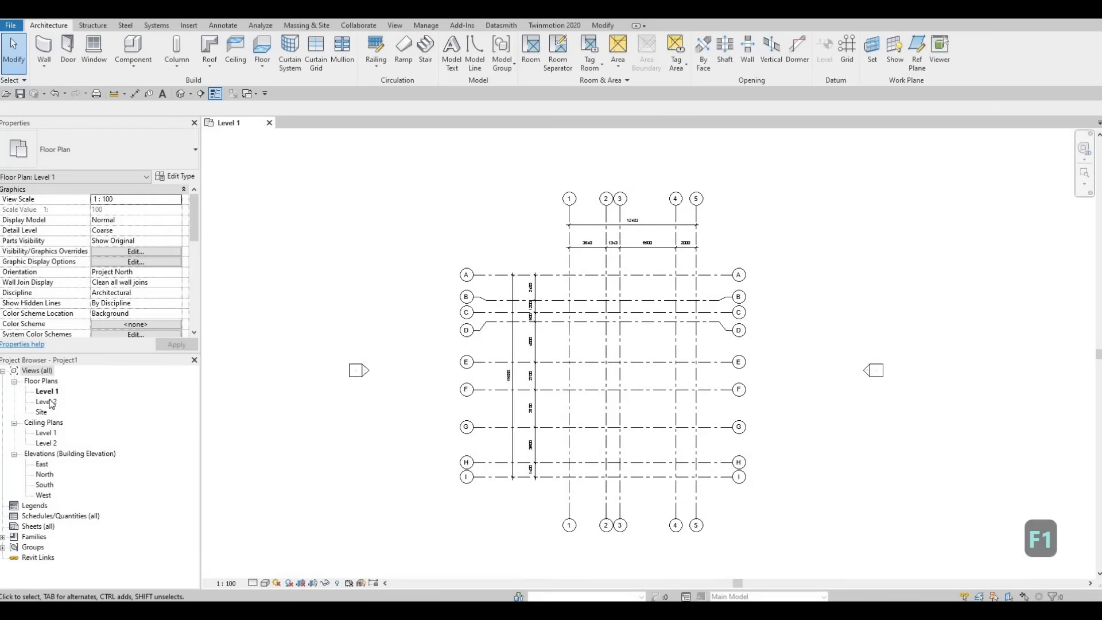
Step: Open the South elevation view and examine the level lines and heads of Level 1 and Level 2
double_click(44, 485)
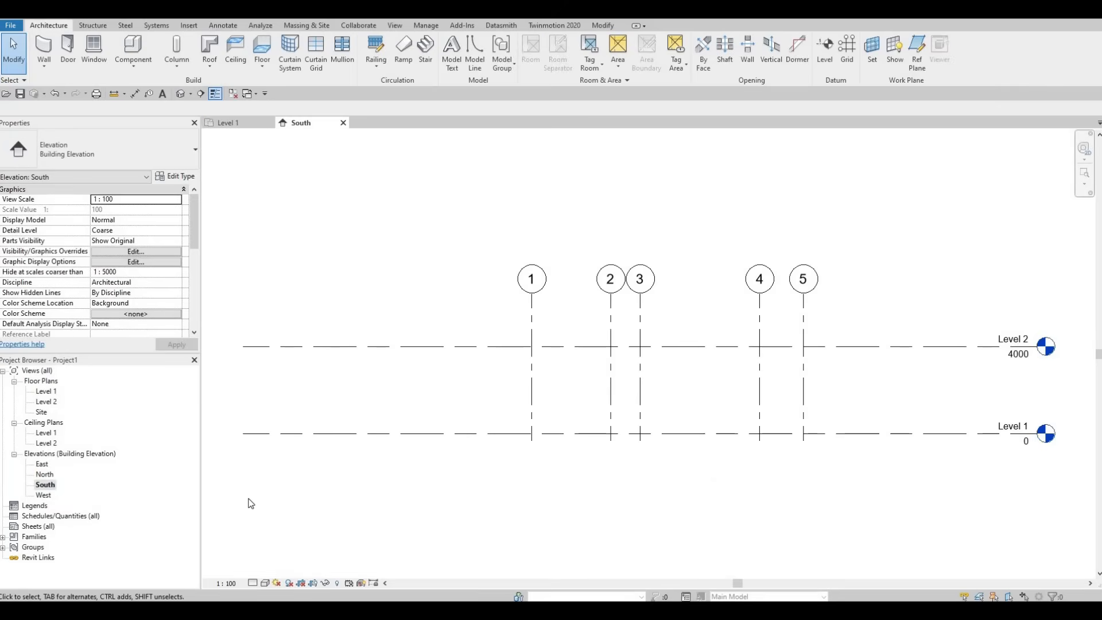
scroll(671, 458, down, 2)
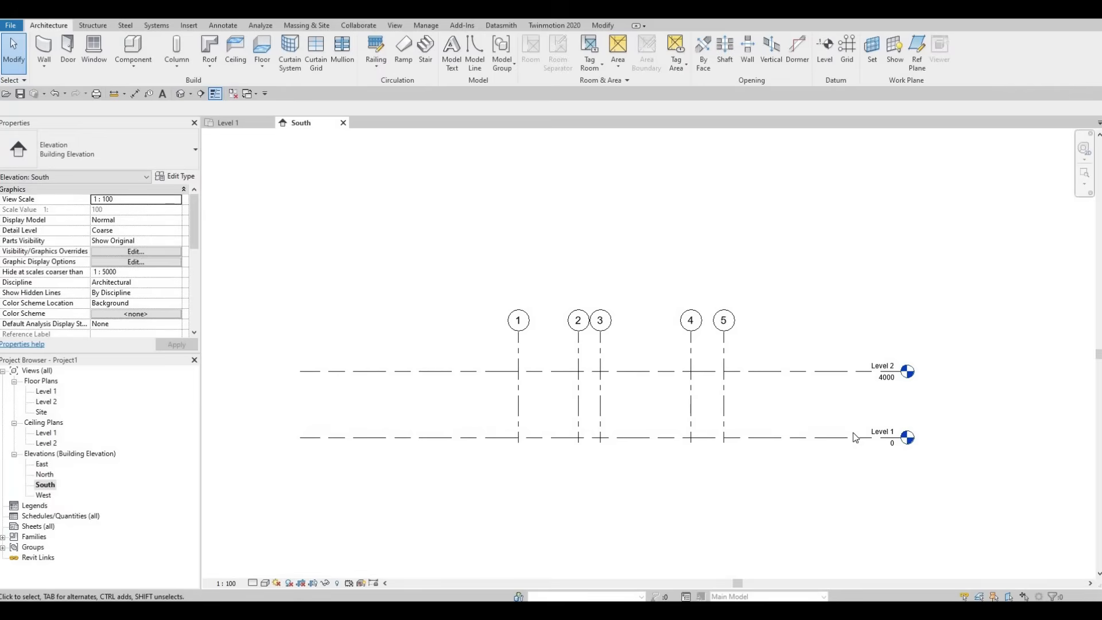
scroll(882, 430, up, 2)
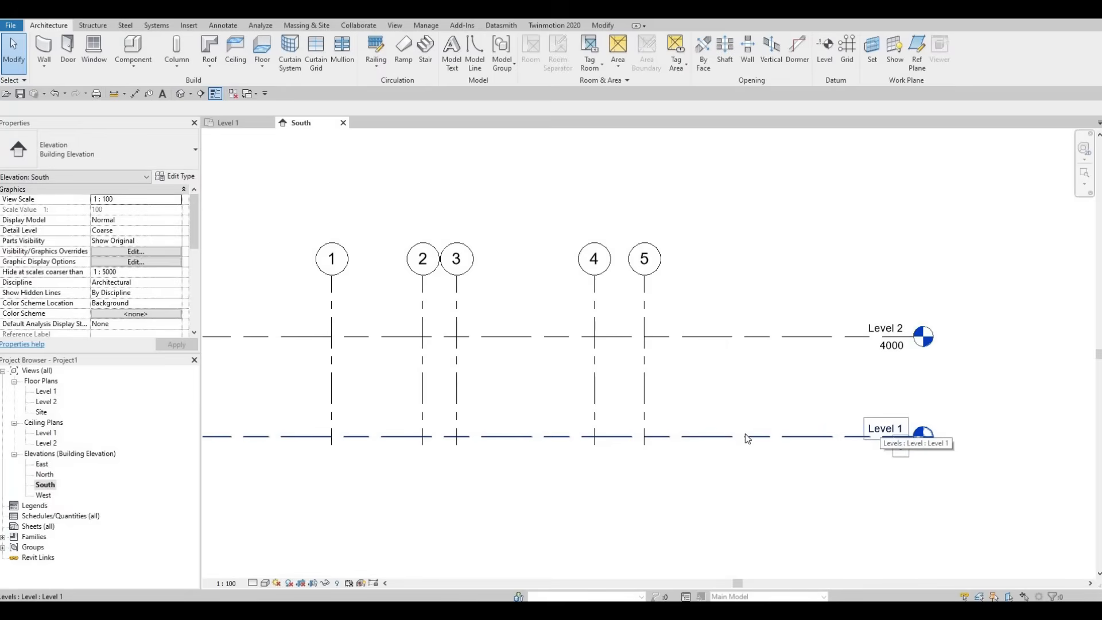
middle_drag(731, 440, 770, 428)
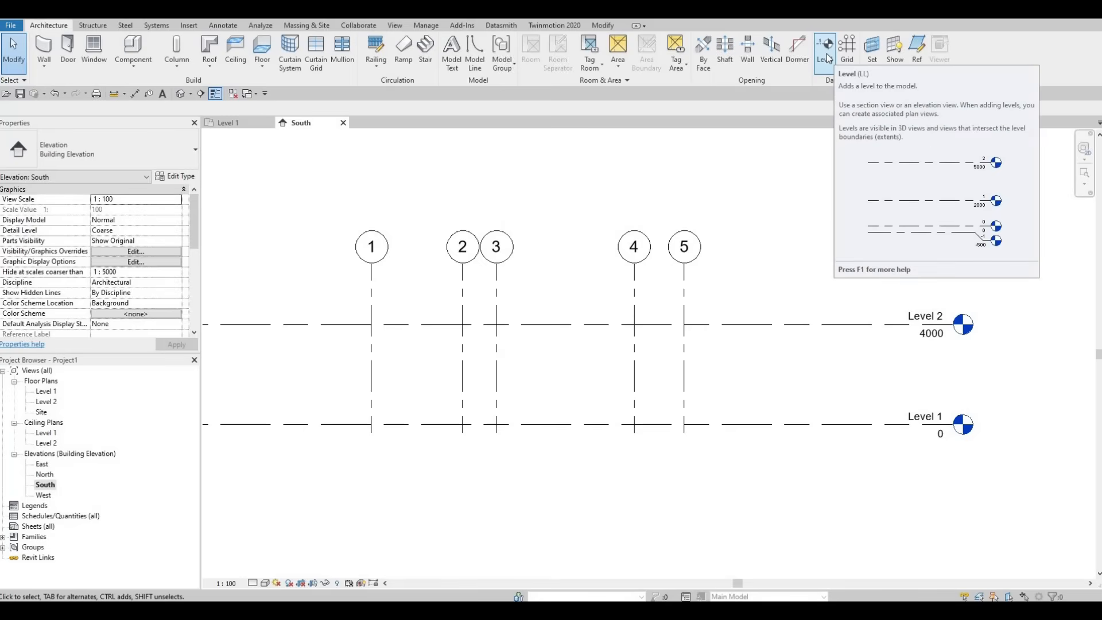
Step: Draw a new level 500 mm below Level 1, aligned with the ends of the existing levels, and end the Level command
key(l)
key(l)
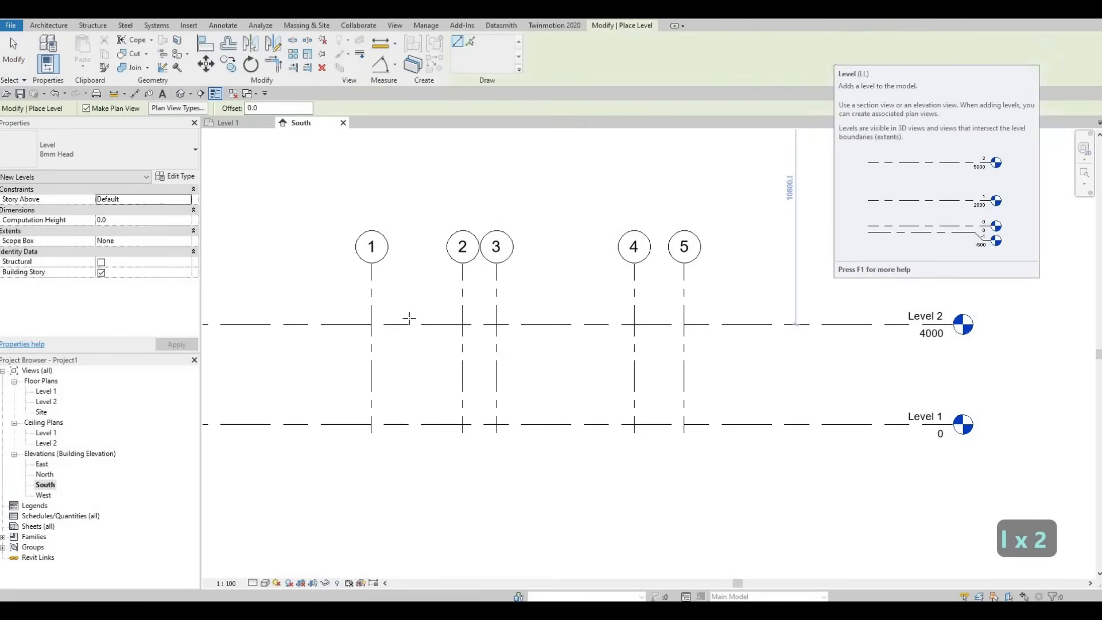
middle_drag(229, 397, 305, 337)
scroll(306, 337, down, 2)
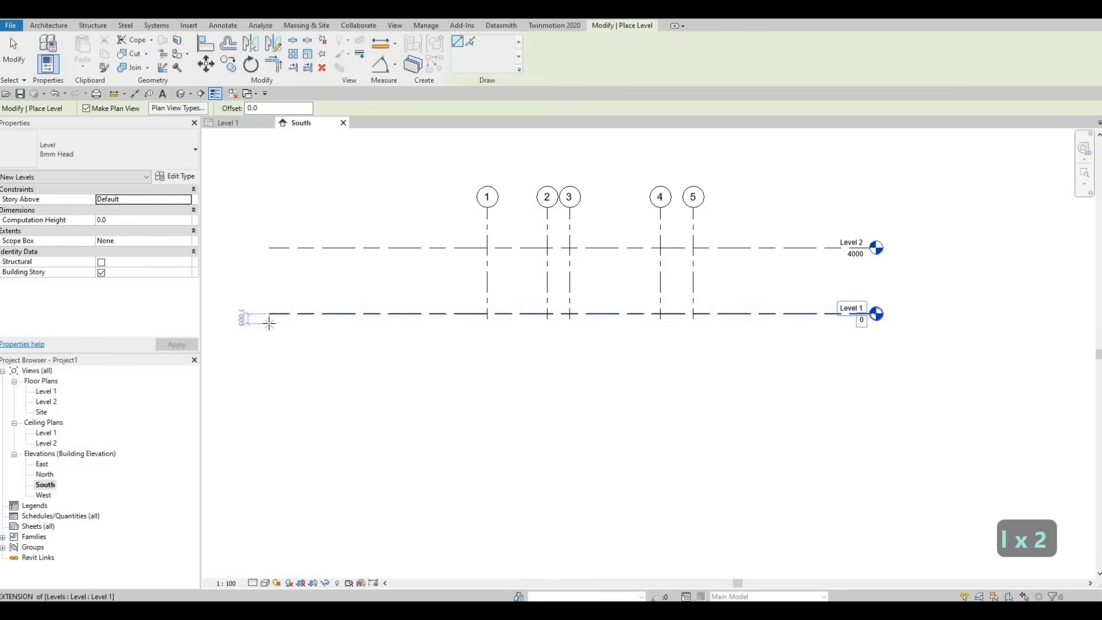
scroll(268, 323, up, 1)
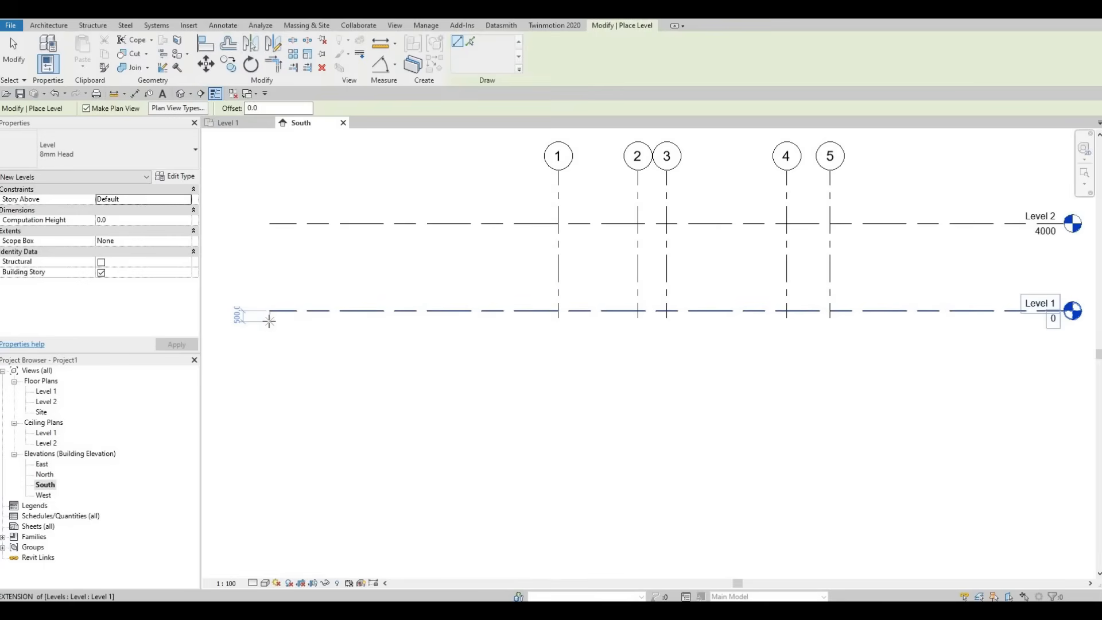
click(270, 322)
scroll(1026, 335, down, 1)
middle_drag(1026, 335, 682, 299)
click(717, 316)
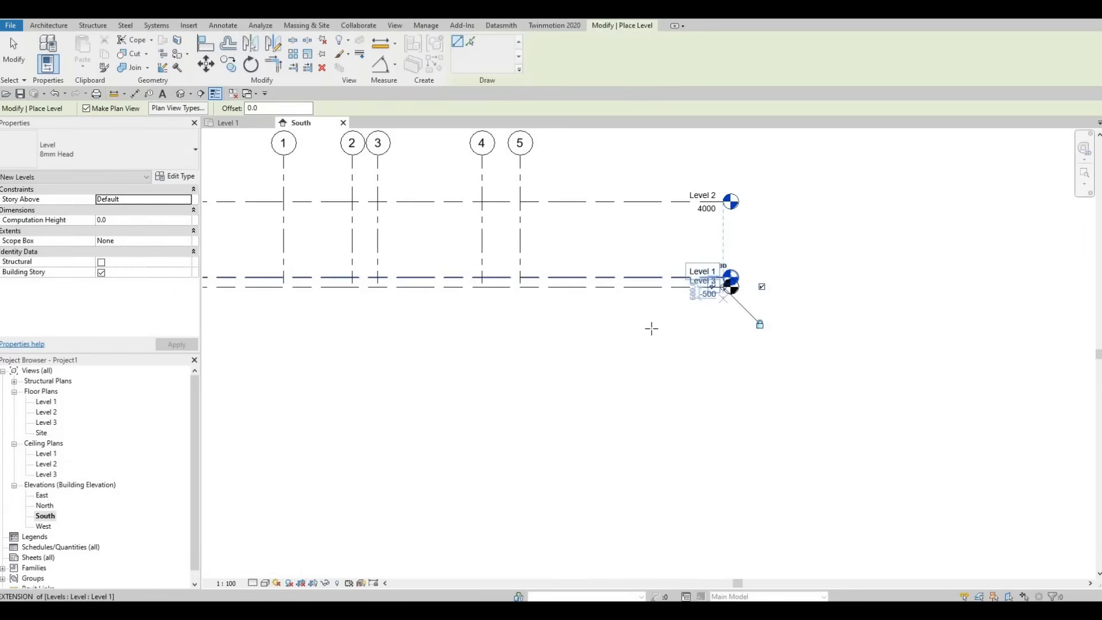
middle_drag(748, 356, 840, 384)
key(Escape)
key(Escape)
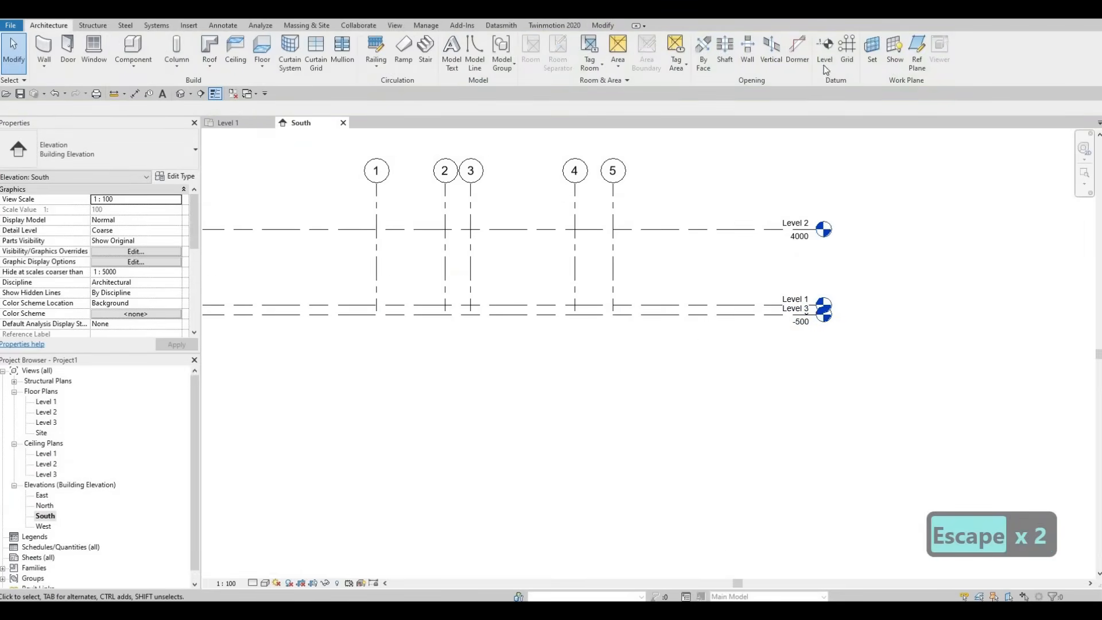
middle_drag(786, 359, 890, 337)
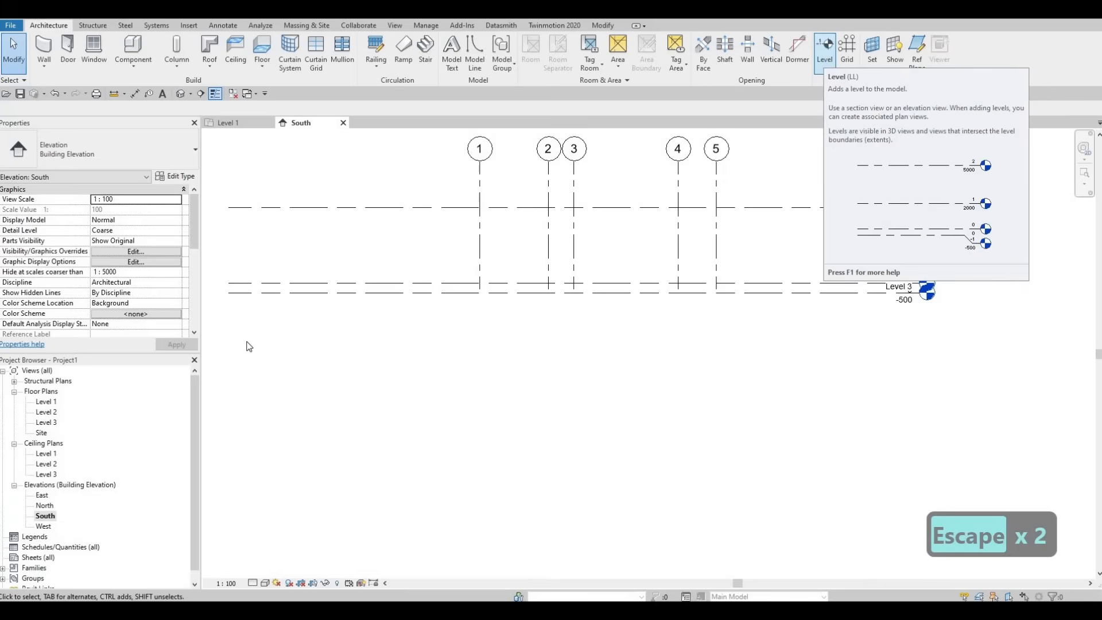
click(538, 293)
key(Escape)
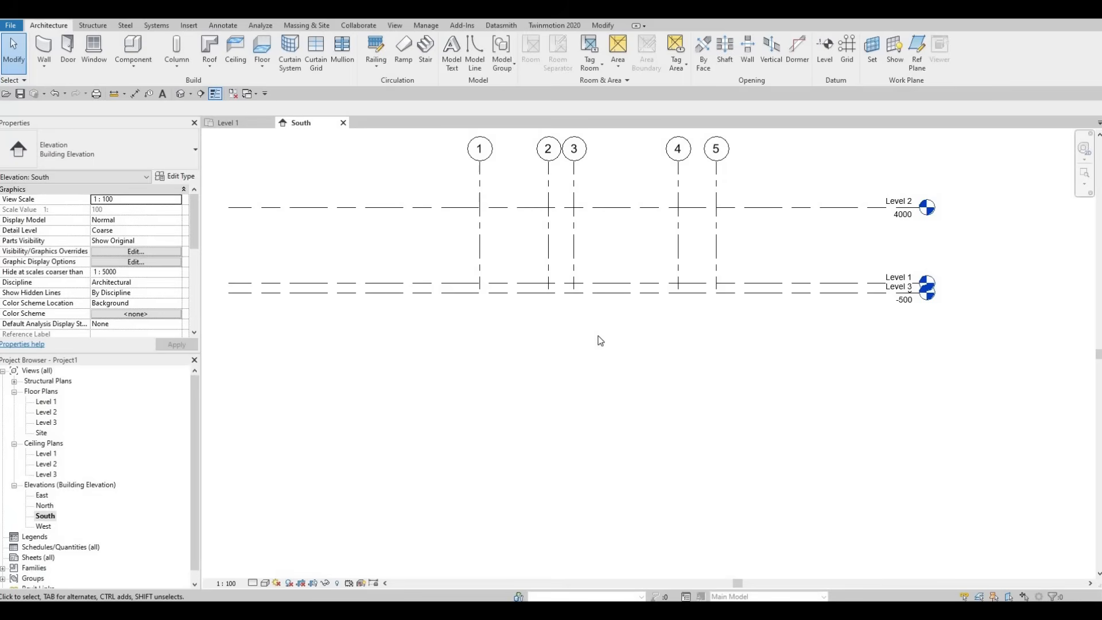
Step: Set the elevation of Level 2 to 3000 and clear the selection
middle_drag(696, 276, 704, 298)
mouse_move(791, 232)
middle_down()
mouse_move(787, 250)
mouse_move(802, 247)
middle_up()
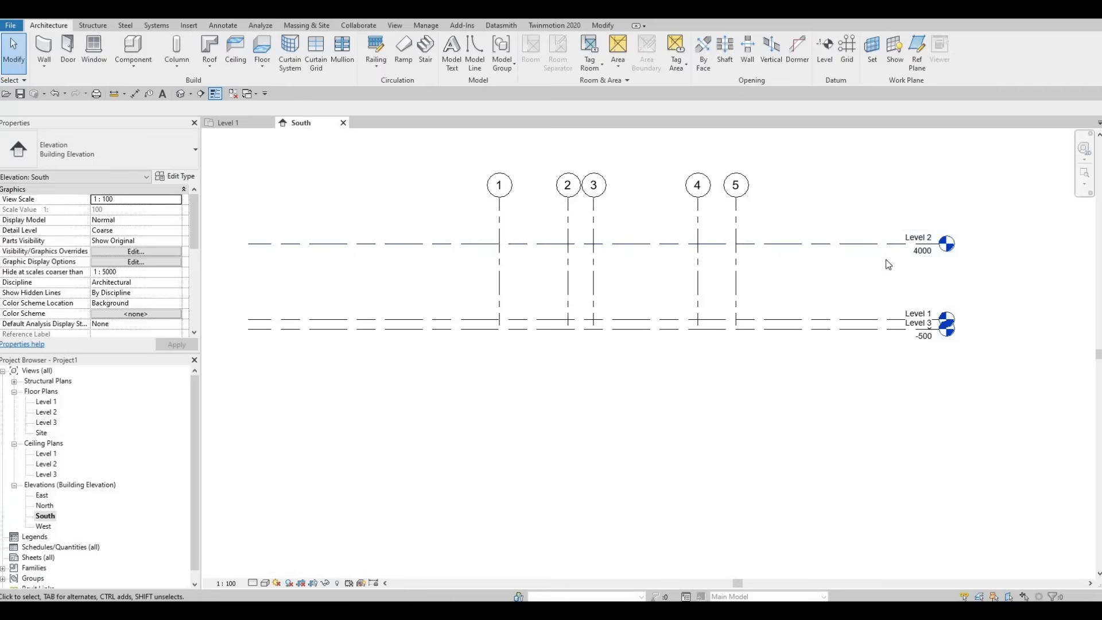
click(923, 256)
click(910, 274)
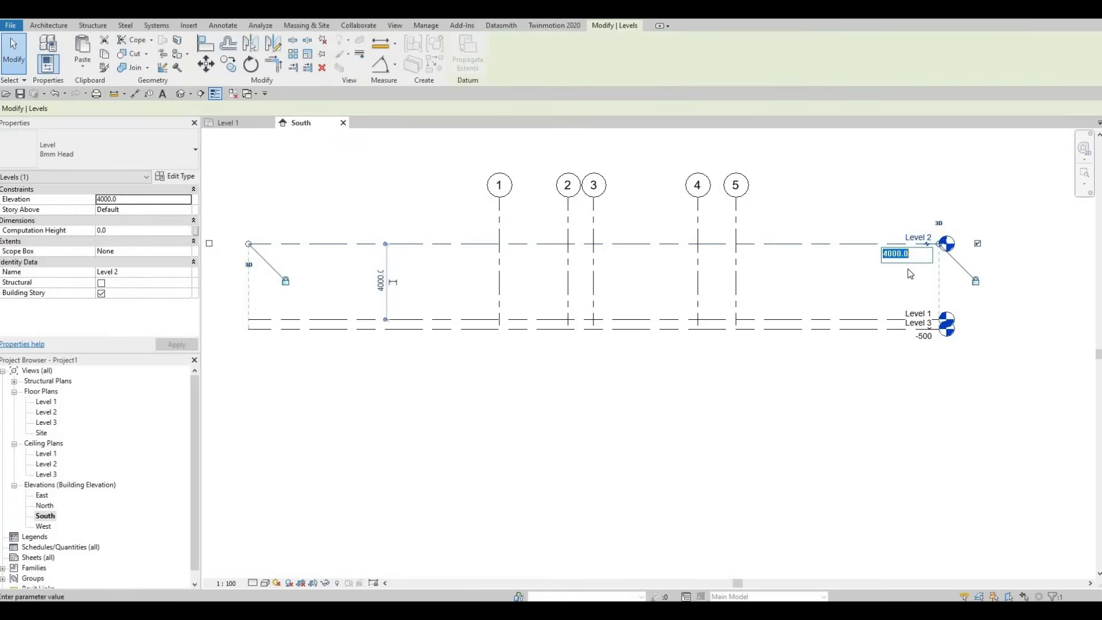
text(300)
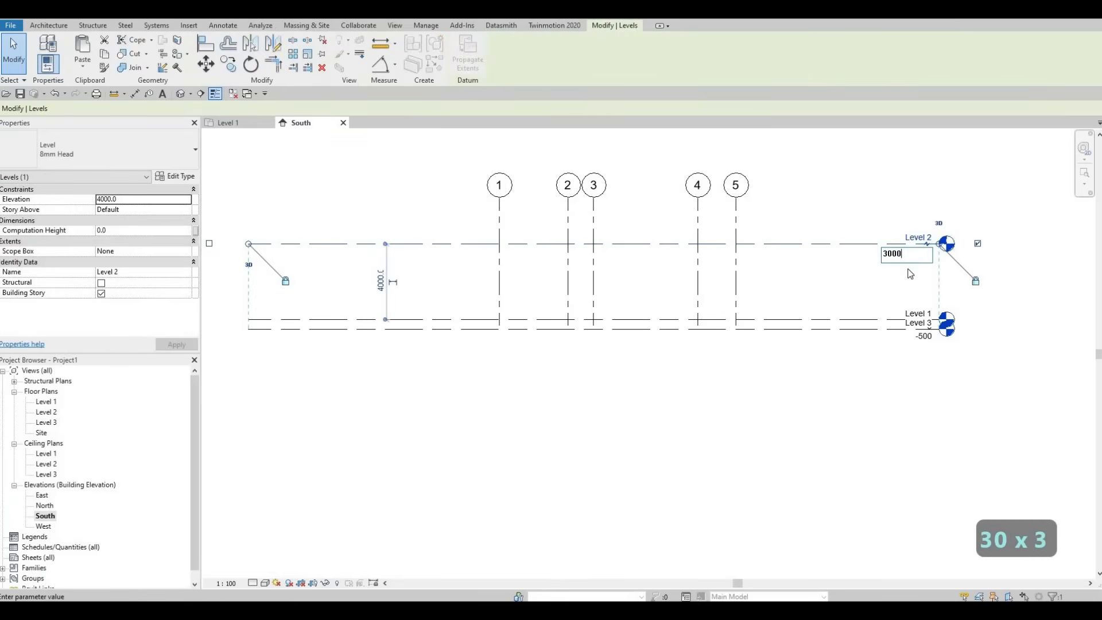
key(Return)
key(Escape)
key(Escape)
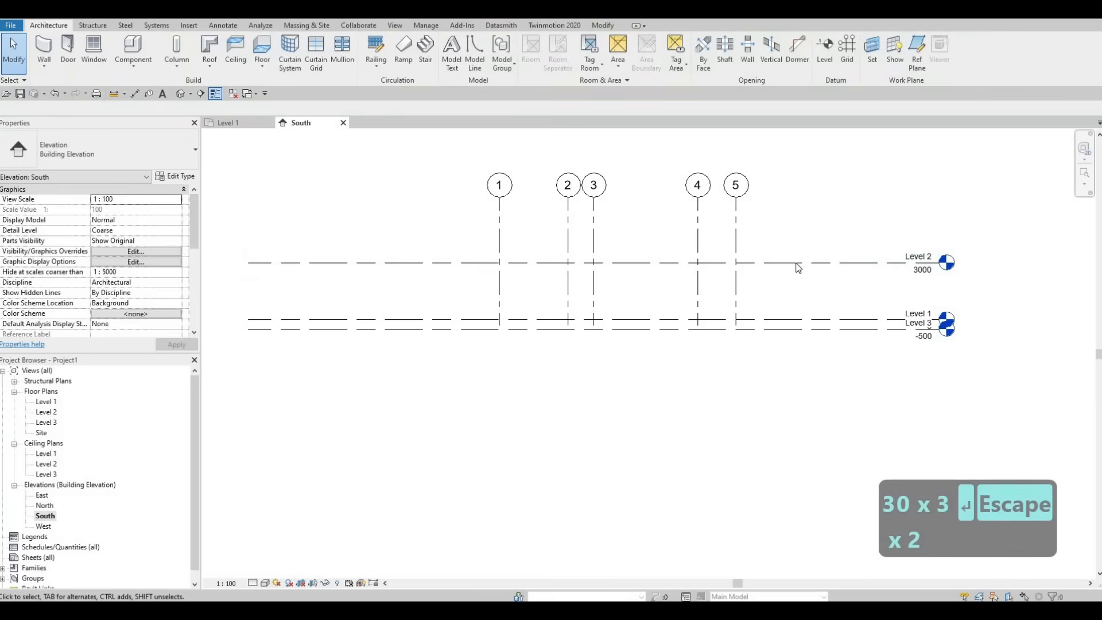
Step: Copy Level 2 upward by 3000 mm, end the Copy command, and leave nothing selected
click(797, 263)
key(c)
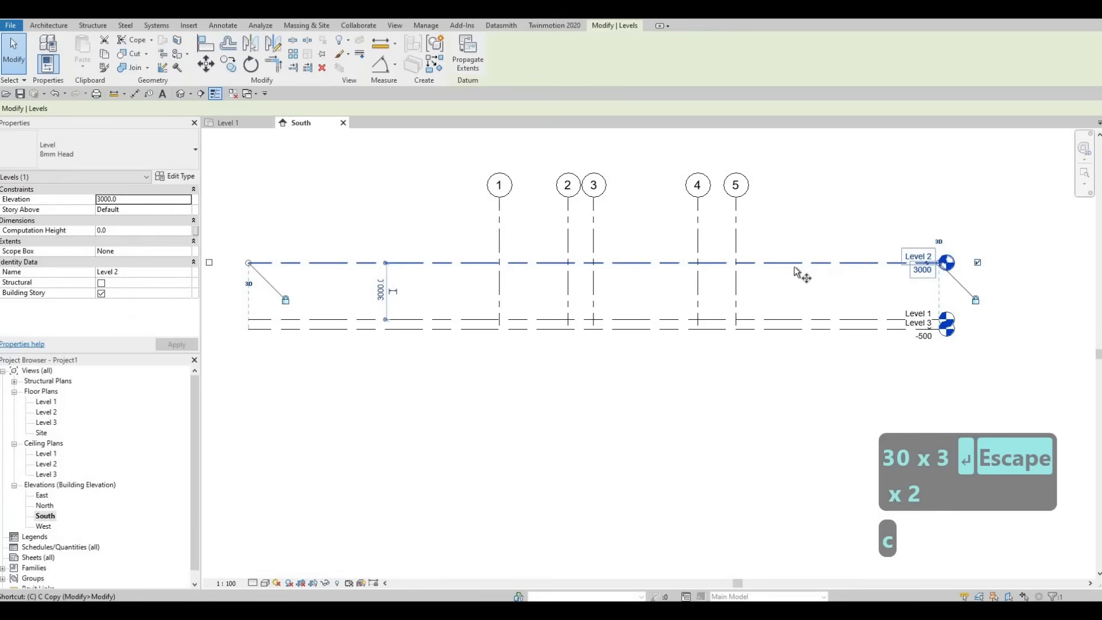
key(o)
click(794, 236)
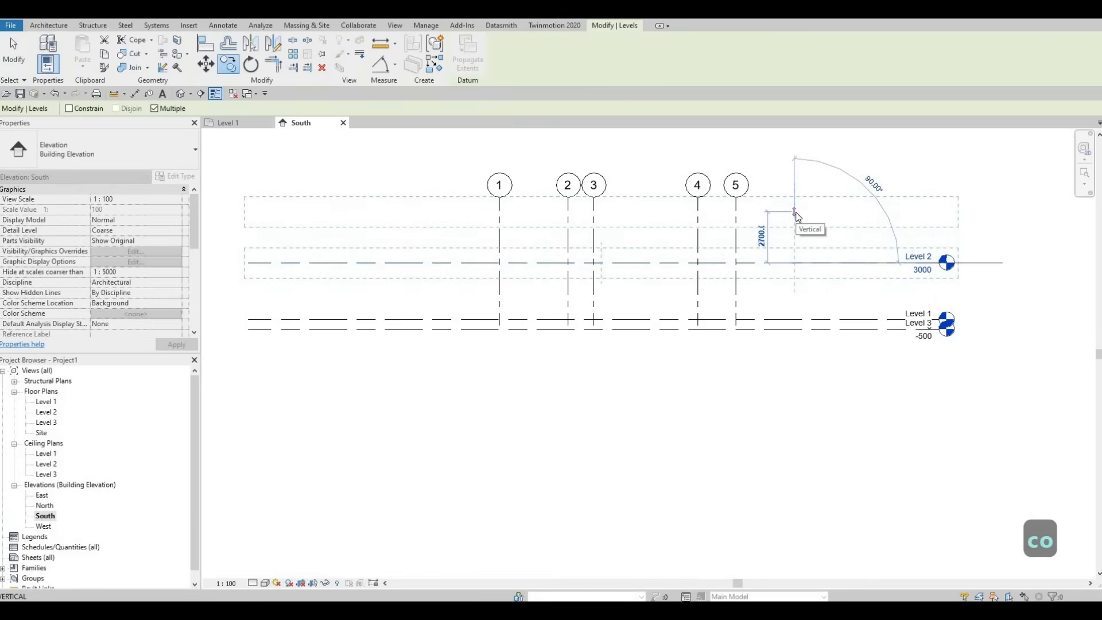
text(3000)
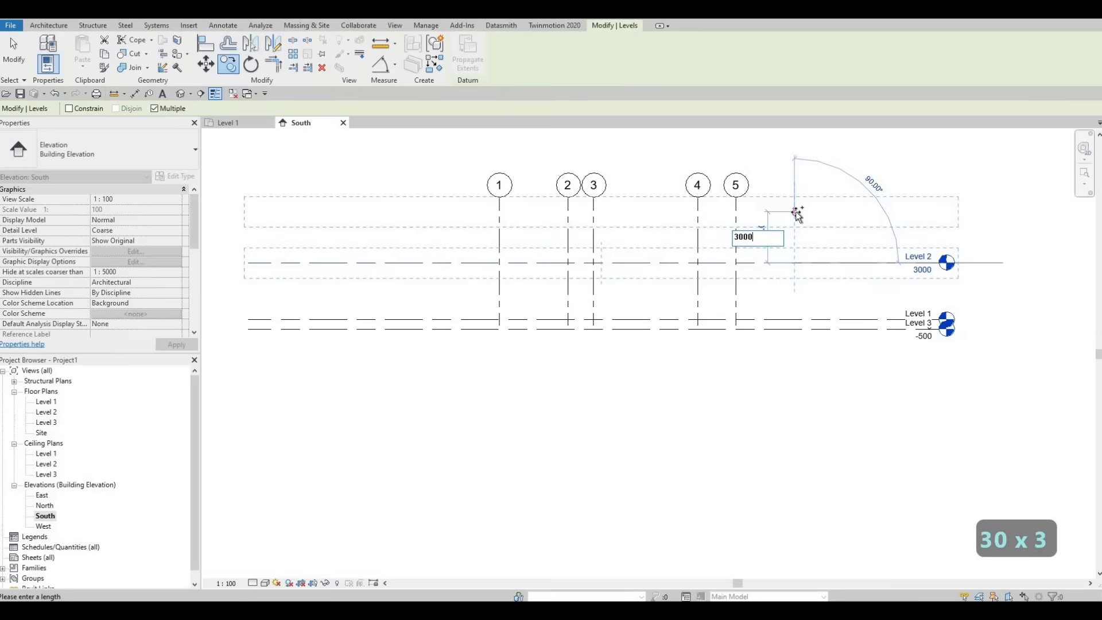
key(Return)
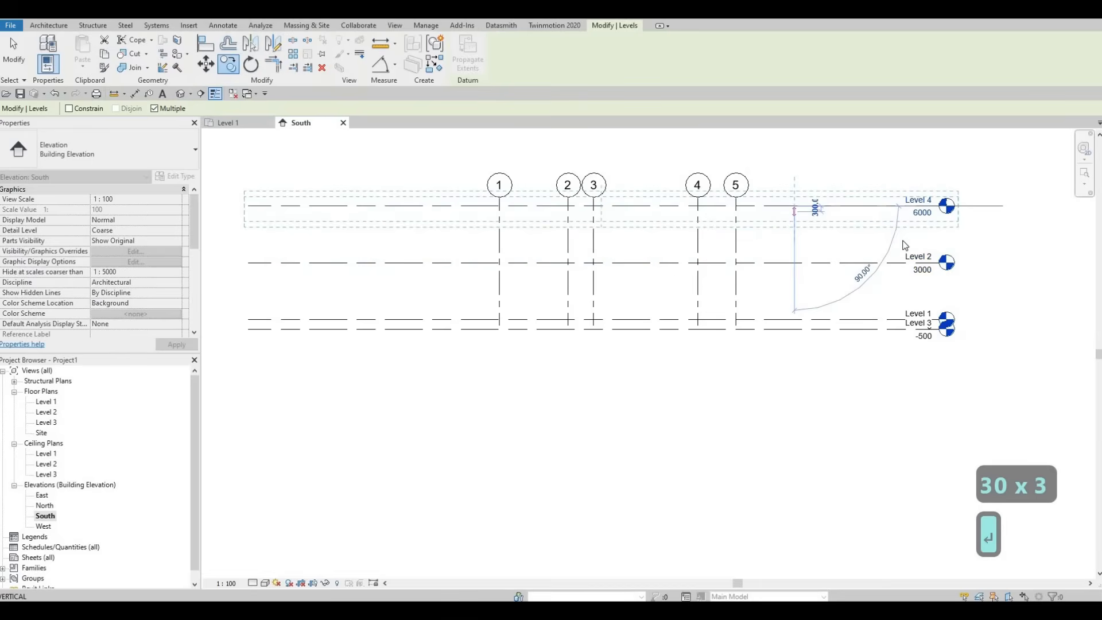
key(Escape)
key(Escape)
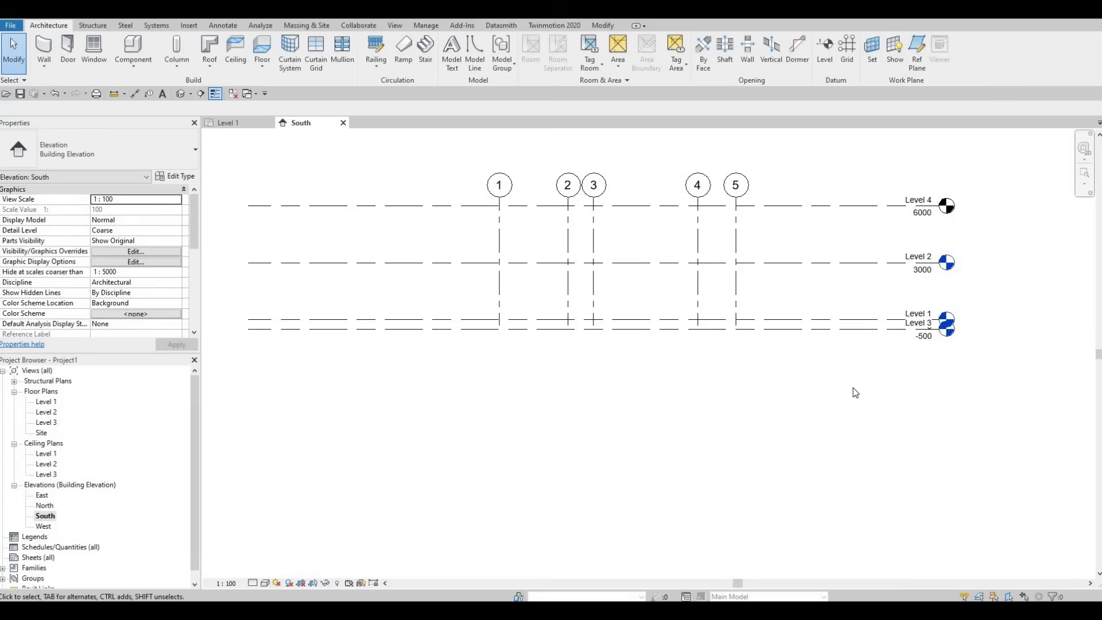
click(856, 329)
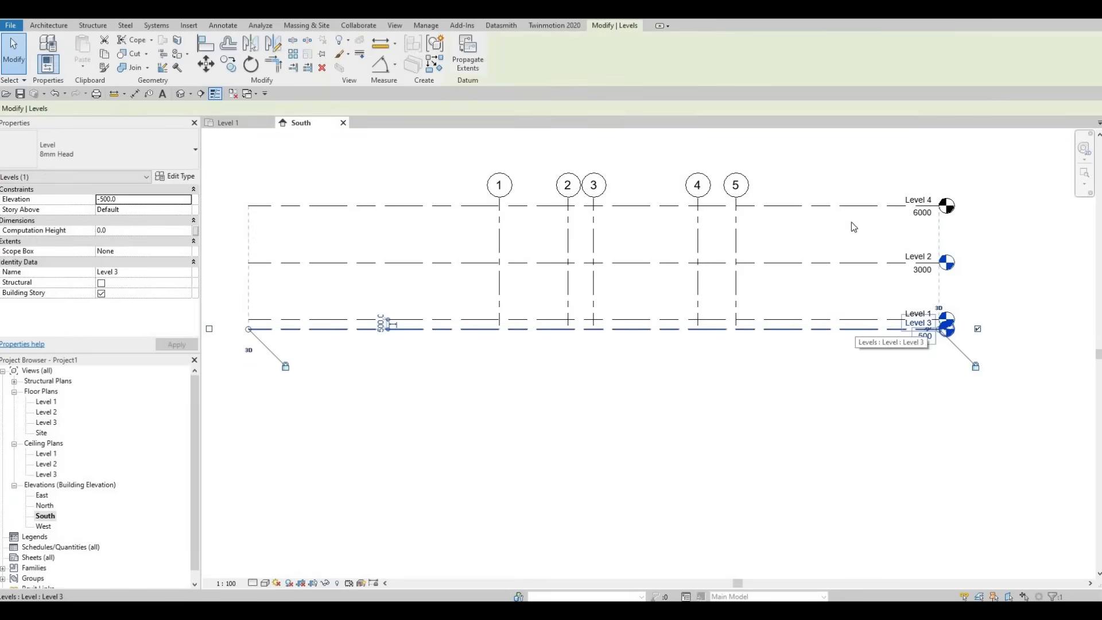
key(Escape)
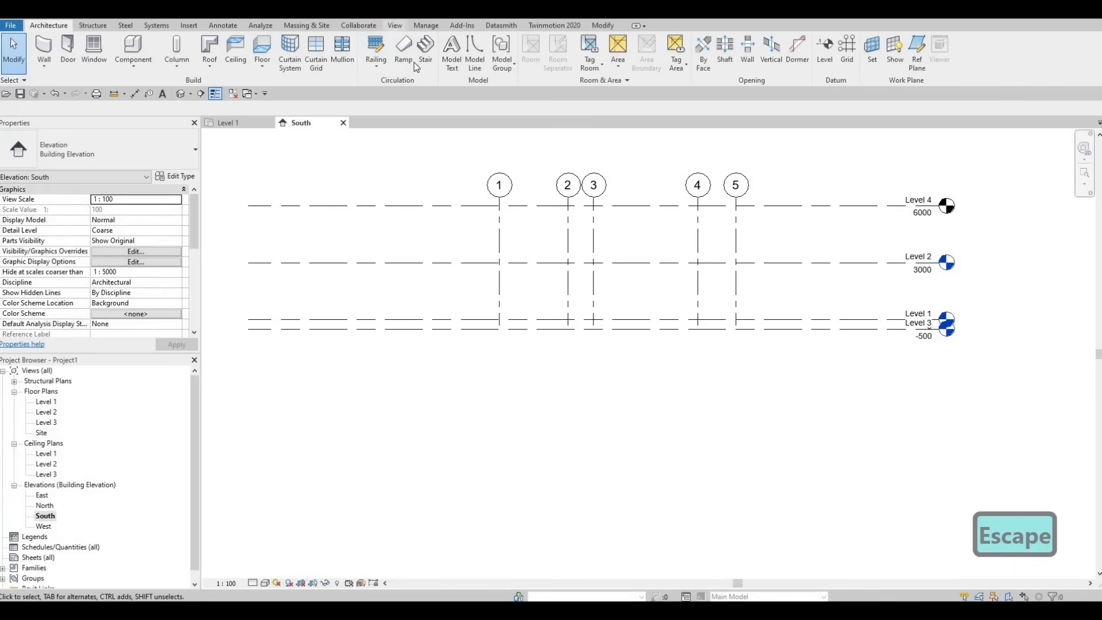
Step: Create a floor plan view for Level 4 without duplicating existing views, and return to the South elevation
click(395, 26)
click(450, 65)
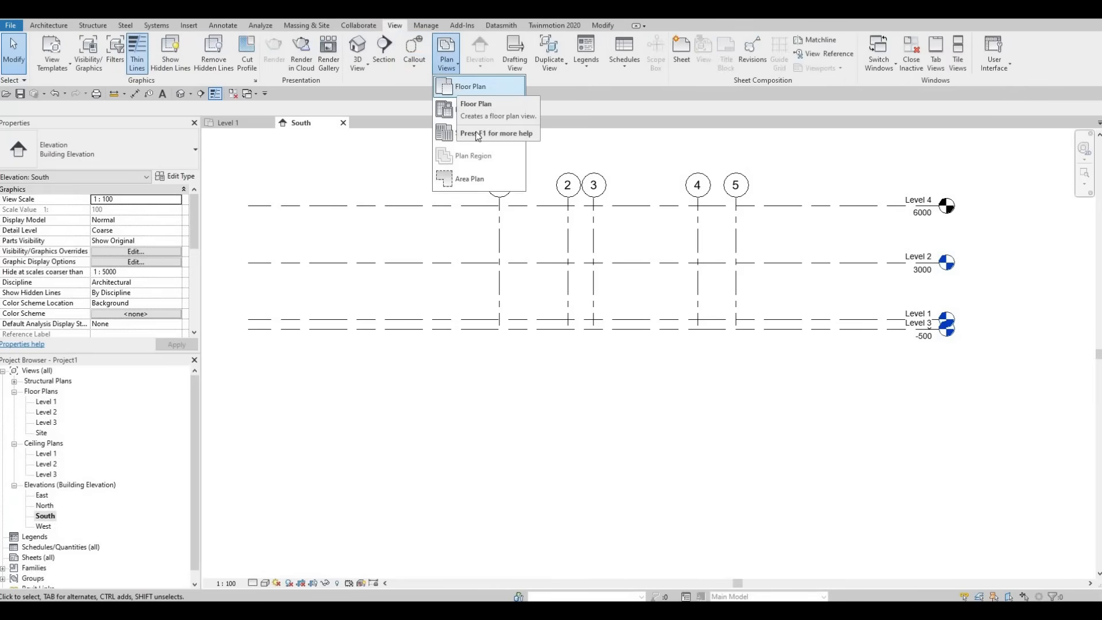
click(471, 86)
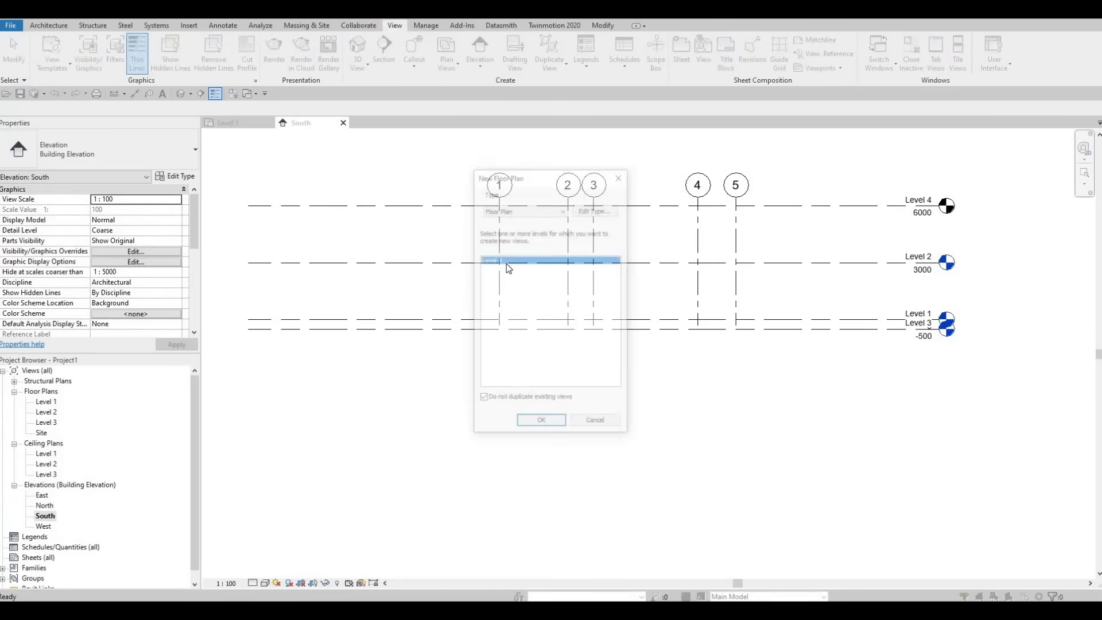
click(543, 425)
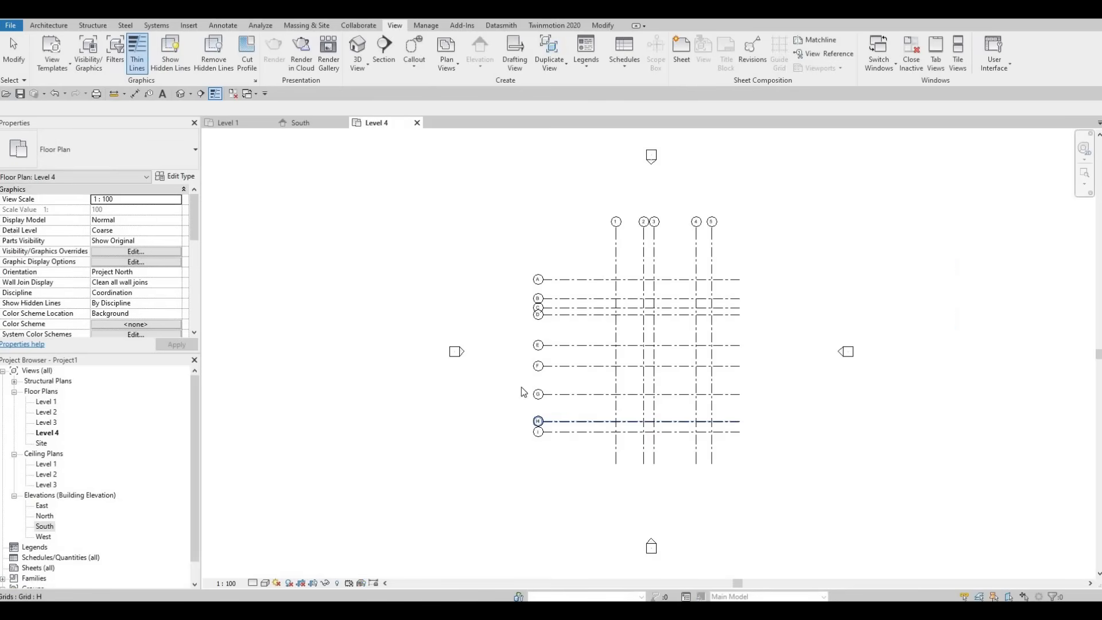
click(241, 128)
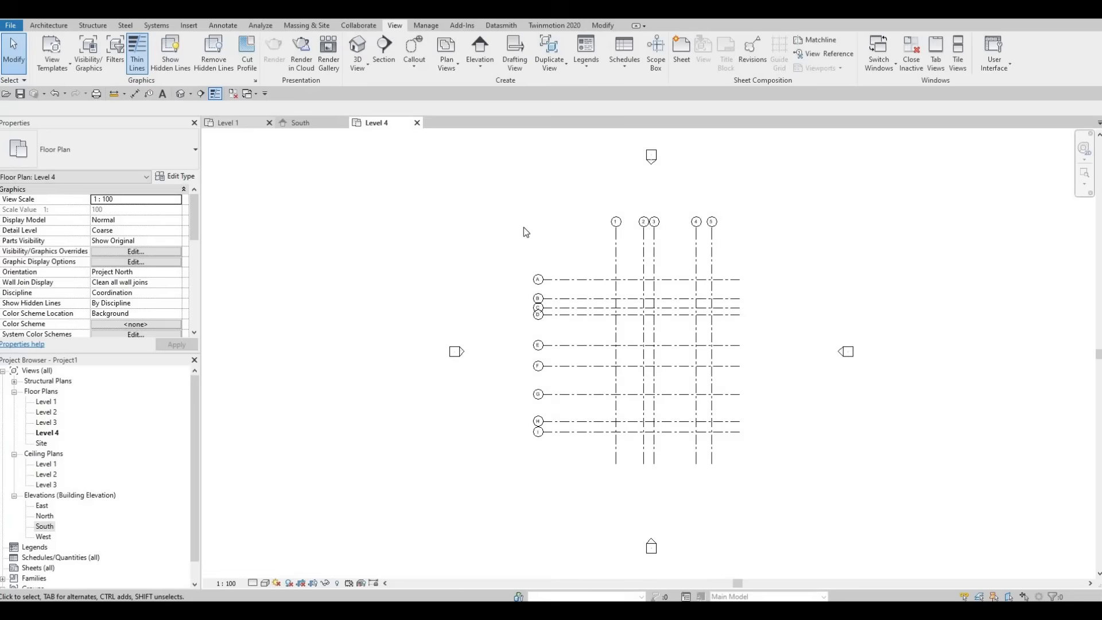
click(311, 122)
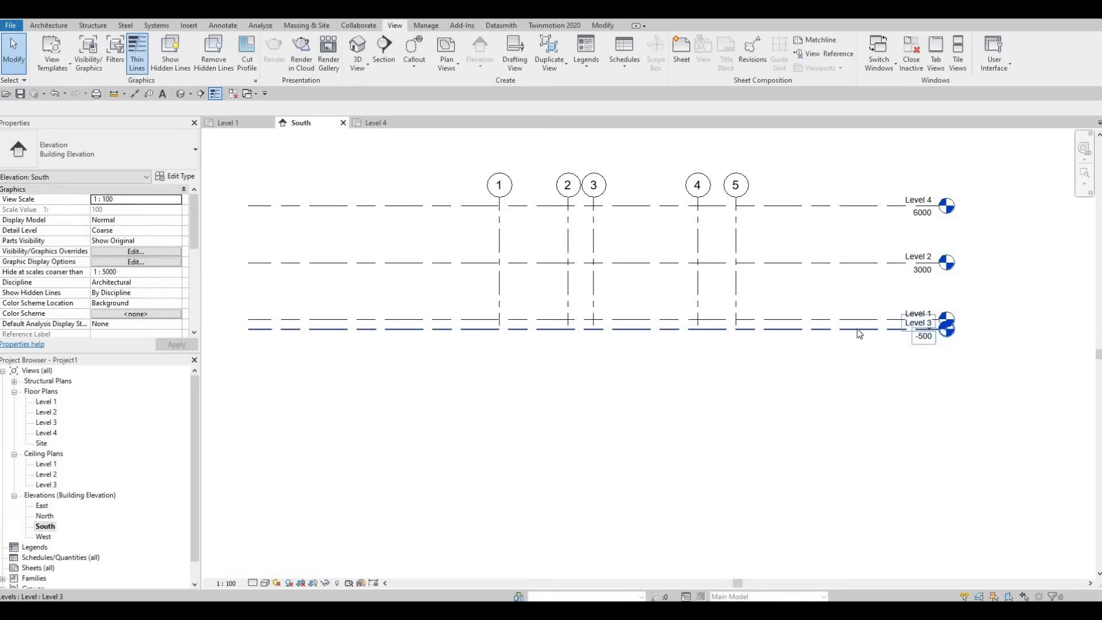
click(769, 329)
click(49, 26)
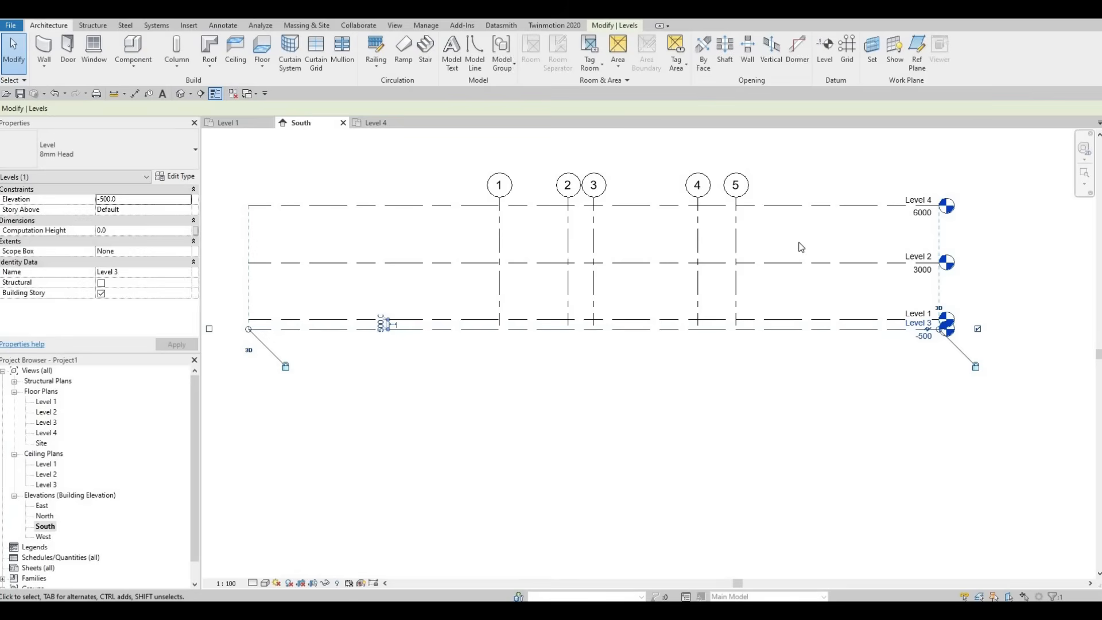
scroll(708, 322, down, 5)
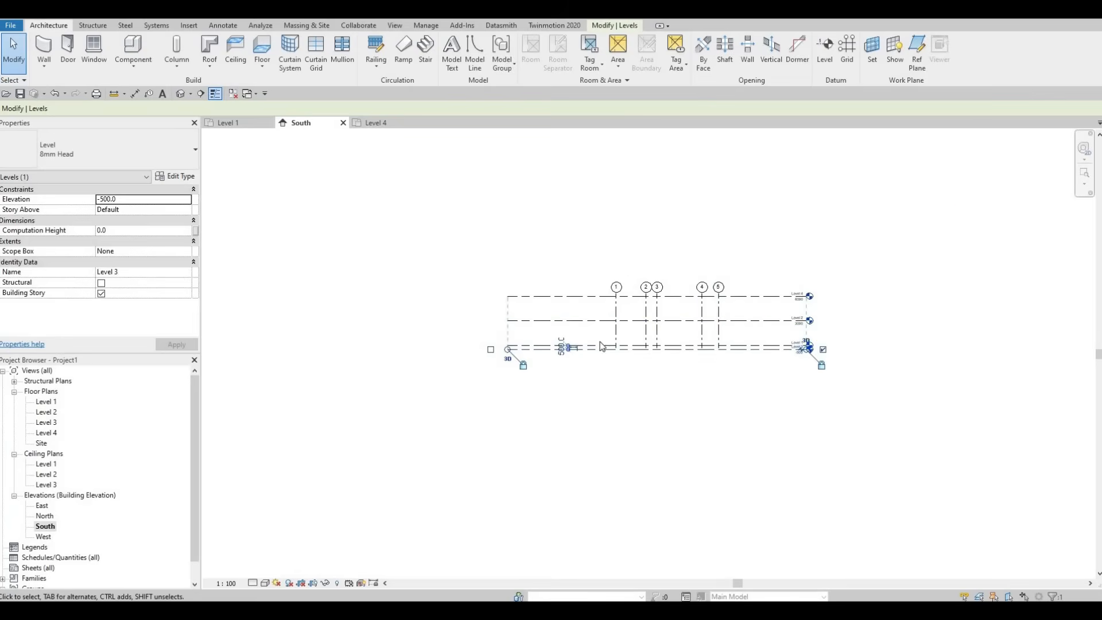
scroll(675, 366, down, 2)
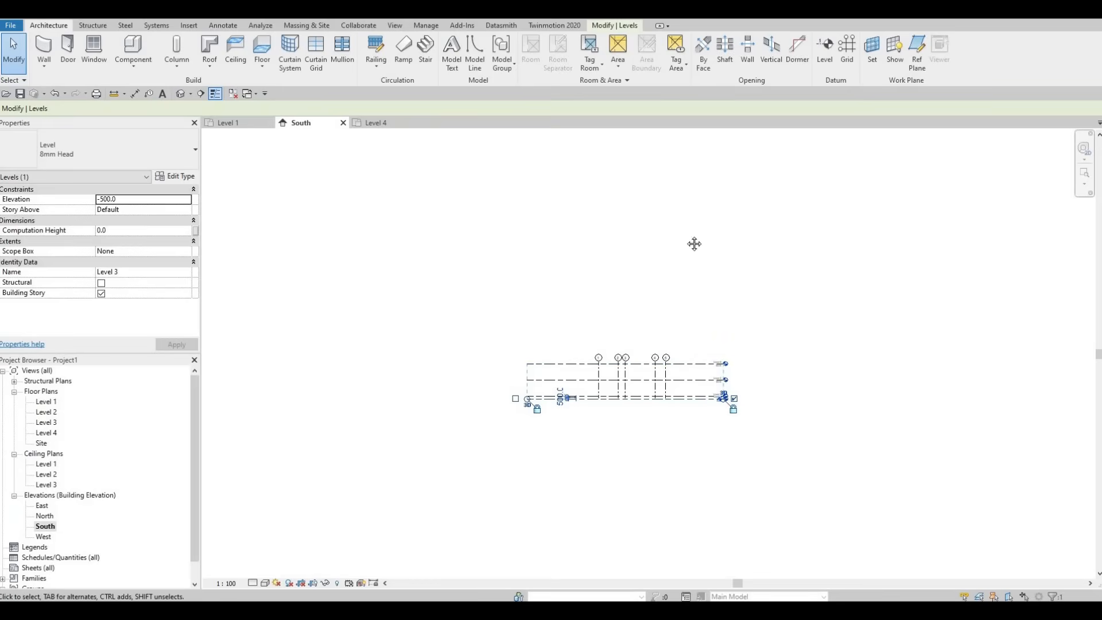
Step: Copy Level 4 upward three times at 3000 mm intervals and end the Copy command
middle_drag(686, 208, 665, 361)
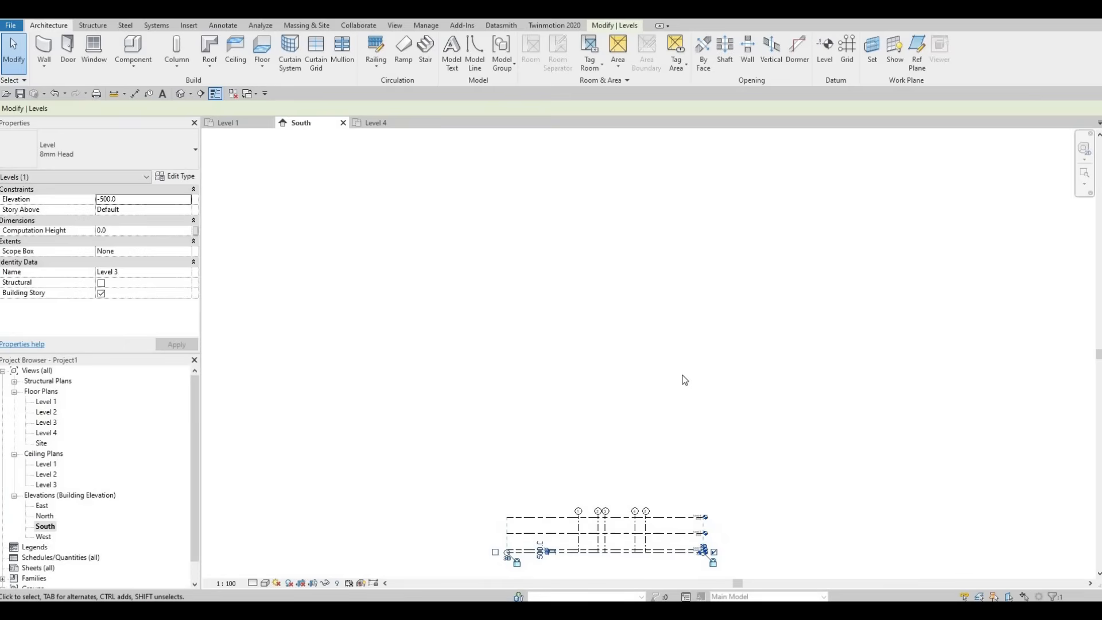
middle_drag(675, 541, 704, 406)
scroll(700, 400, up, 2)
click(698, 398)
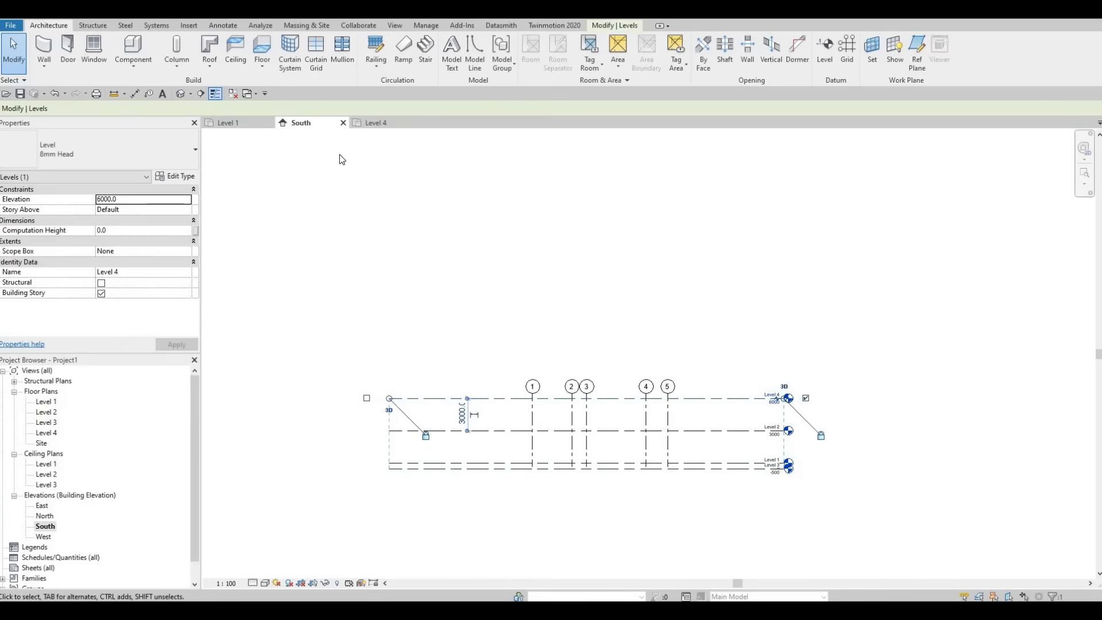
key(c)
key(o)
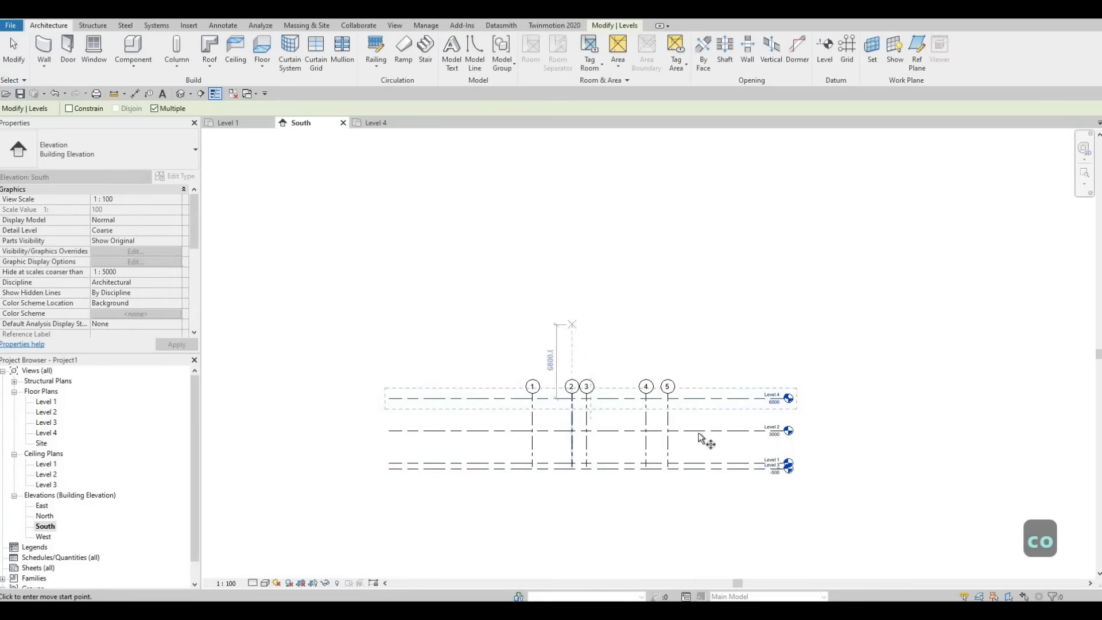
click(701, 401)
click(700, 366)
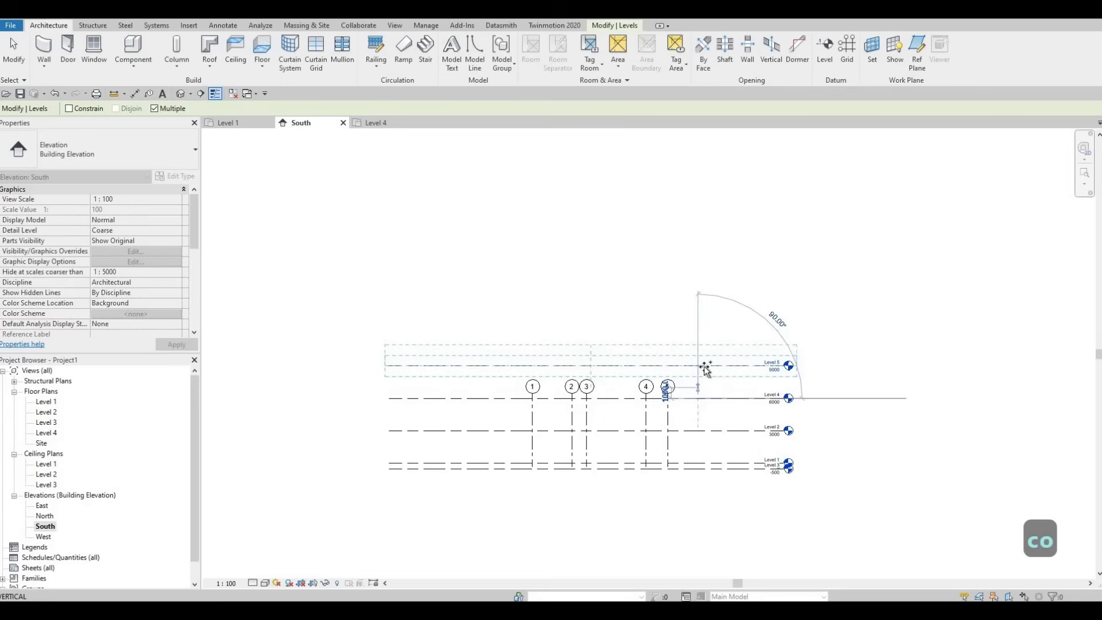
click(696, 332)
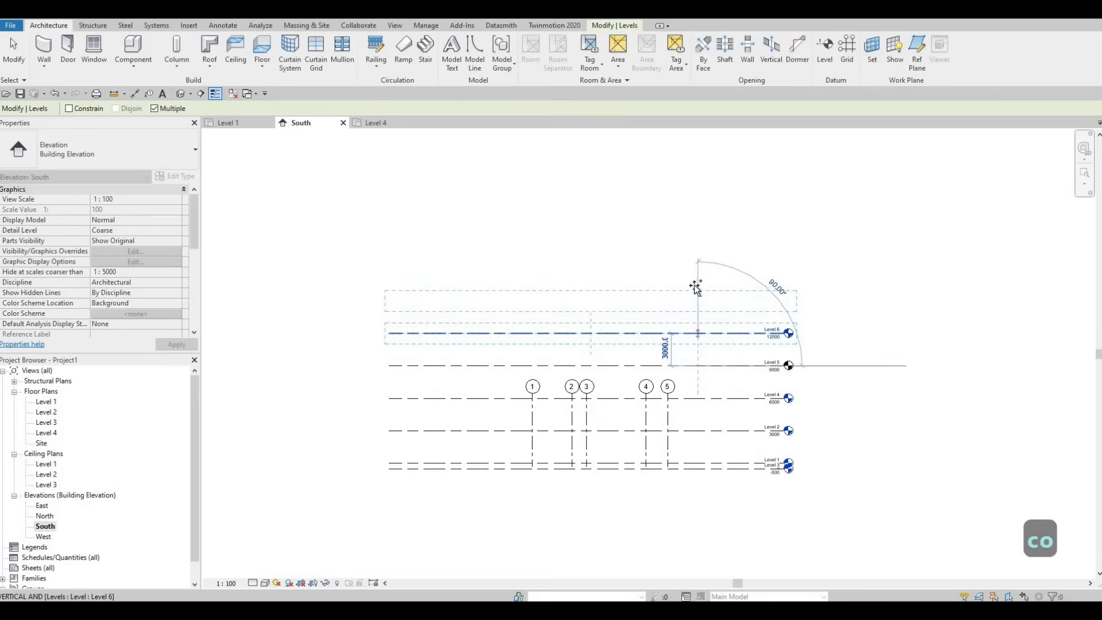
click(695, 300)
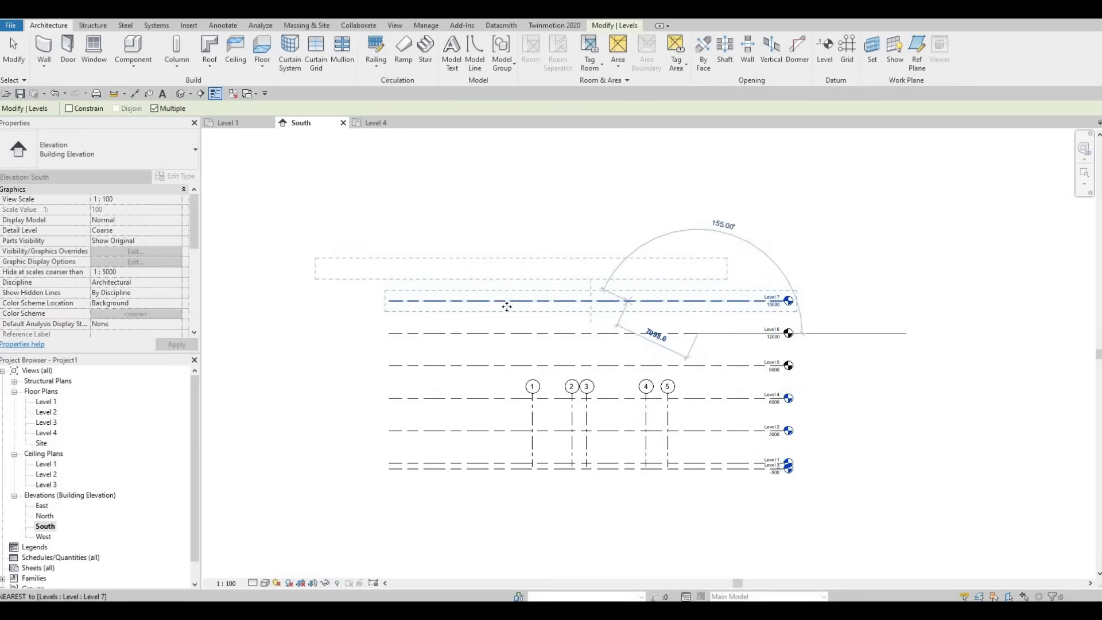
key(Escape)
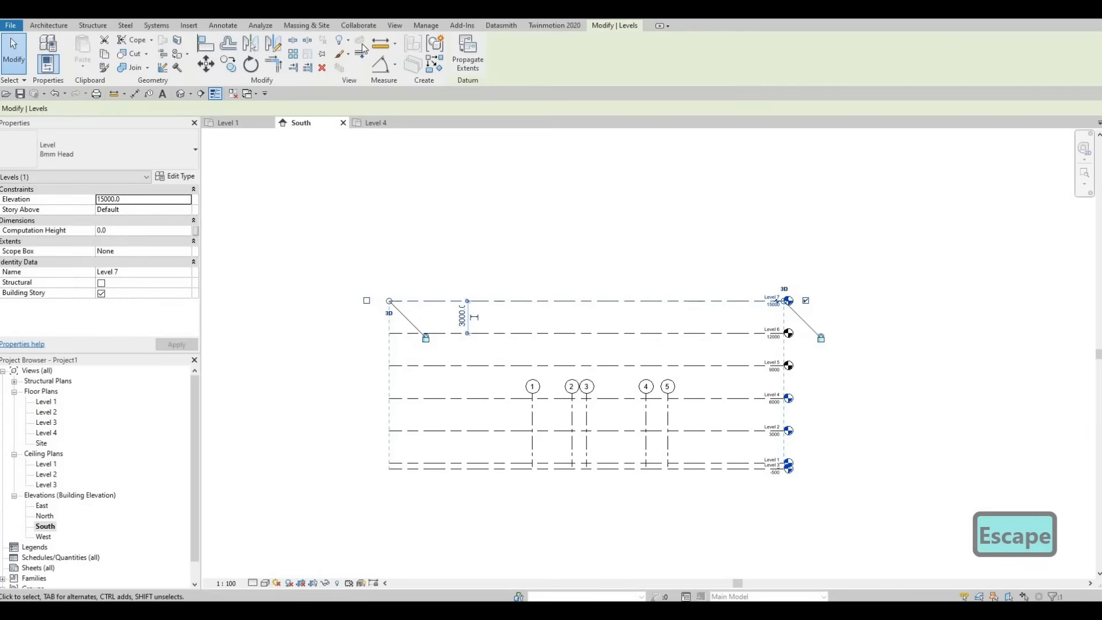
Step: Clear the selection and undo the three level copies above Level 4
click(395, 25)
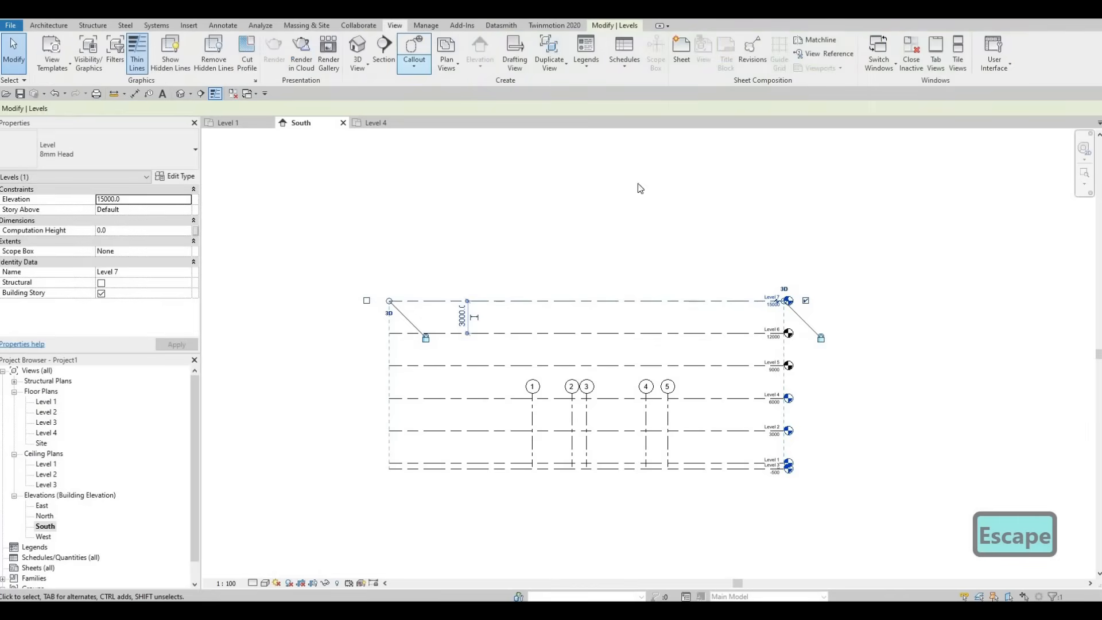
key(Escape)
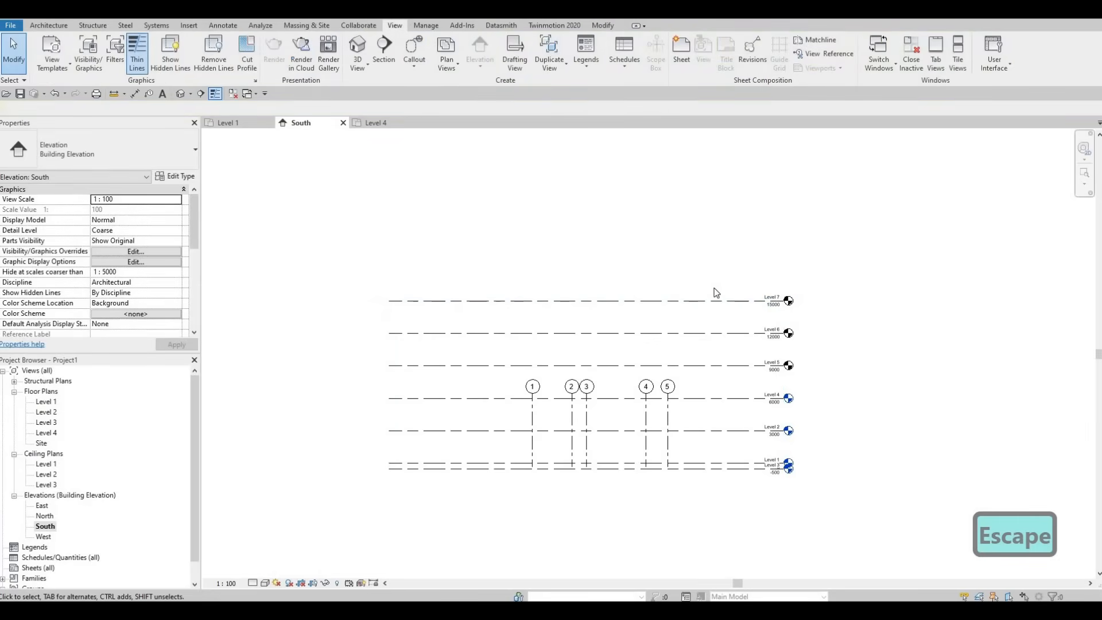
key(ctrl+z)
key(ctrl+z)
key(ctrl+z)
middle_drag(726, 419, 740, 284)
key(Escape)
scroll(763, 310, up, 1)
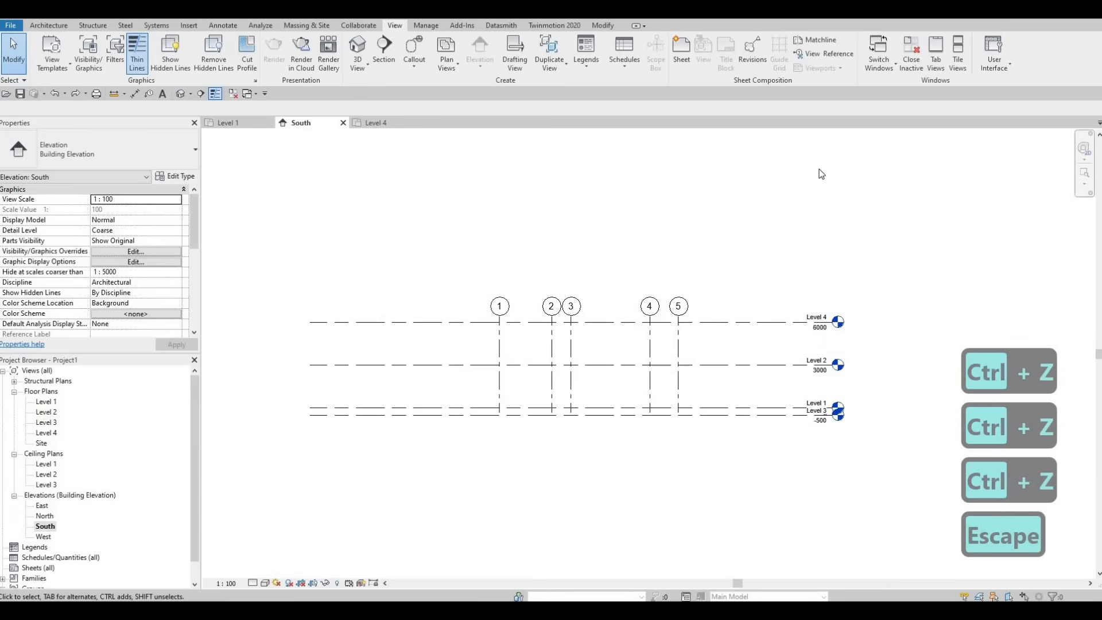
Step: Extend the lower ends of grids 1–5 below Level 3 and raise their bubble ends well above Level 4
click(48, 25)
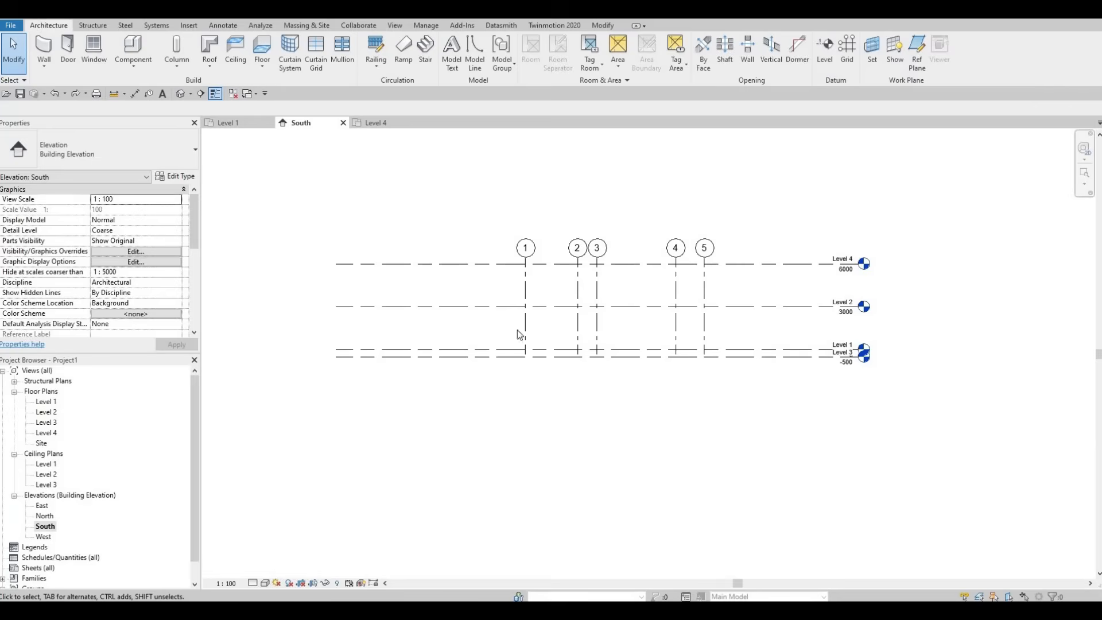
scroll(712, 328, up, 2)
key(Escape)
click(709, 373)
drag(707, 382, 711, 385)
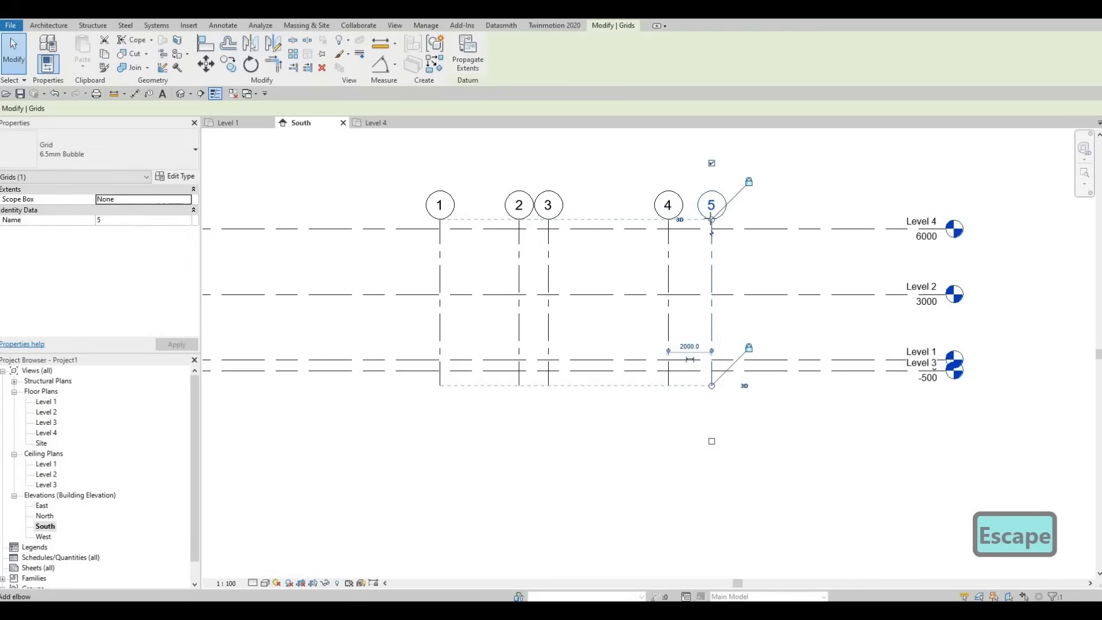
drag(712, 220, 712, 143)
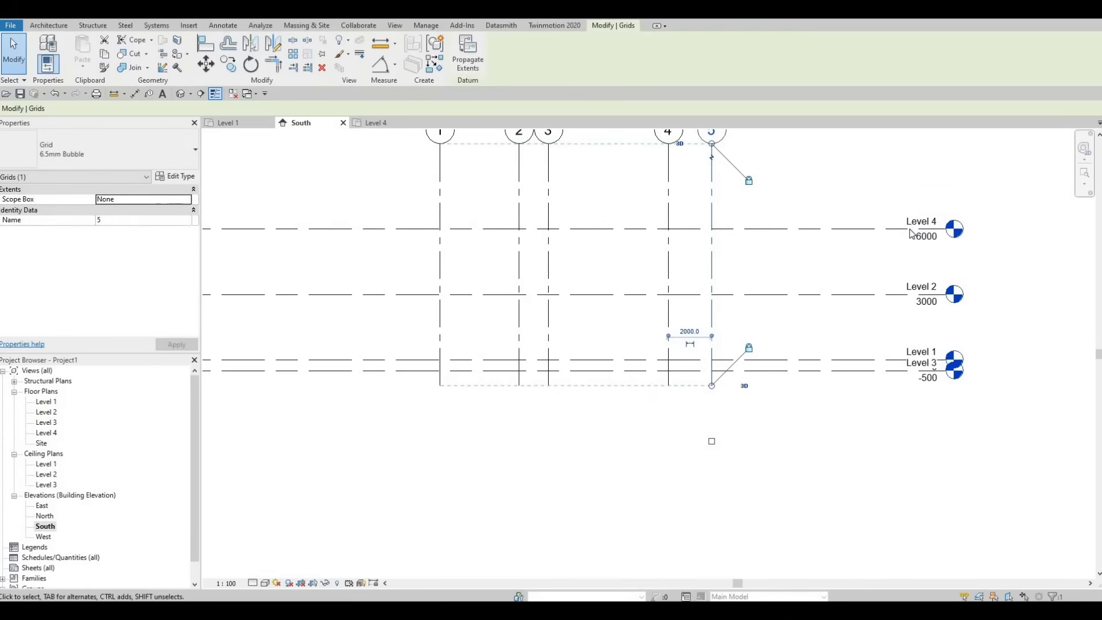
Step: Lower the bubble ends of grids 1–5 below the Level 4 line, check the Level 4 floor plan, and return to the South elevation
middle_drag(740, 183, 763, 194)
drag(735, 155, 735, 260)
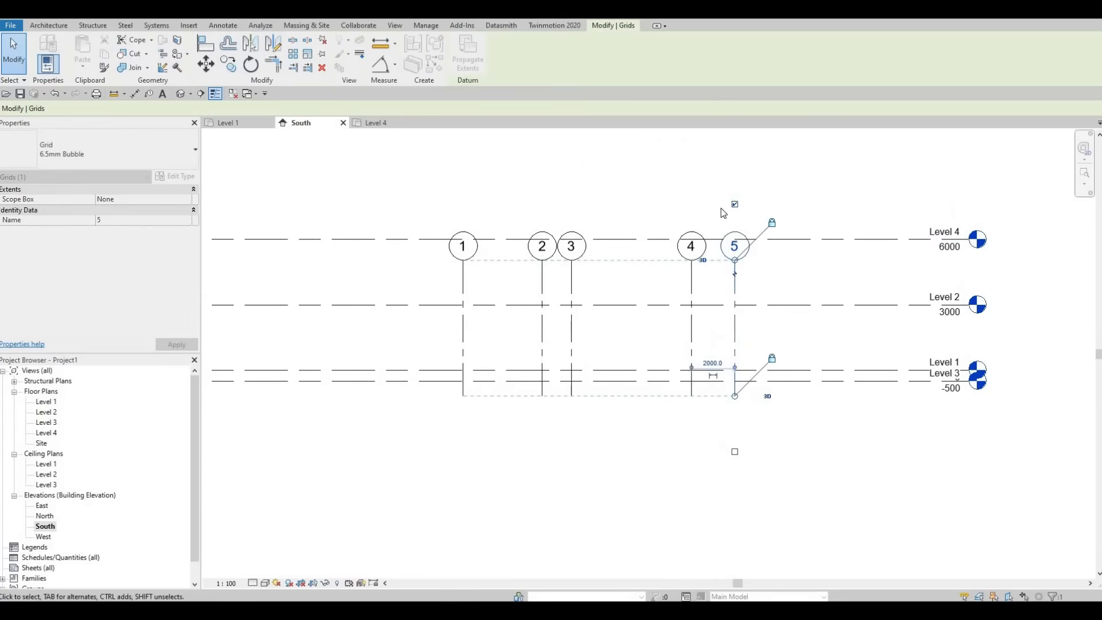
click(382, 124)
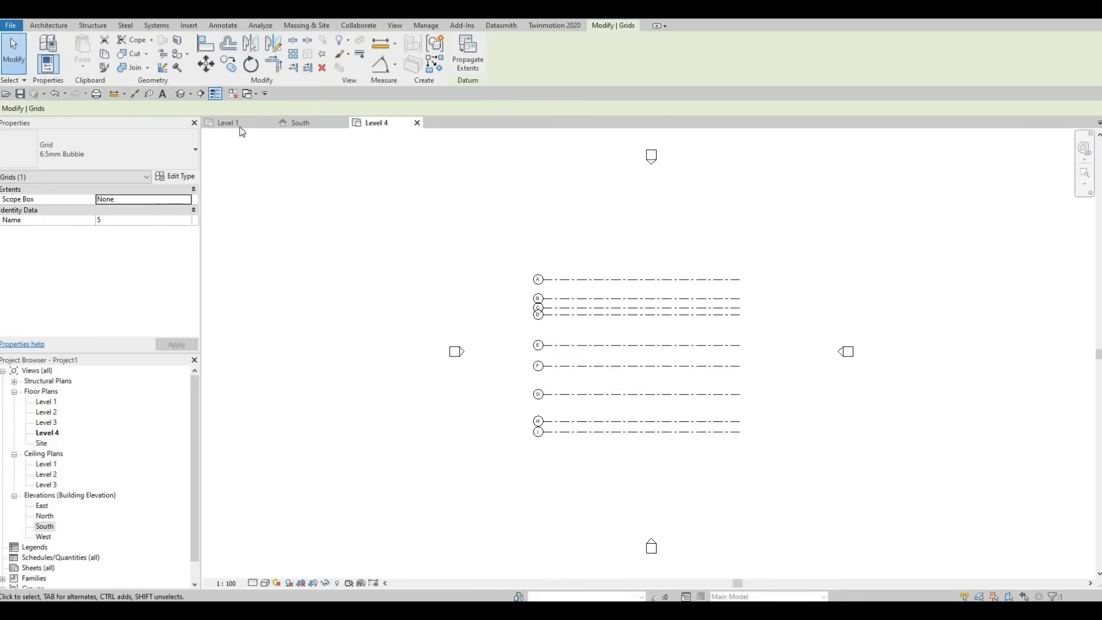
key(ctrl+Tab)
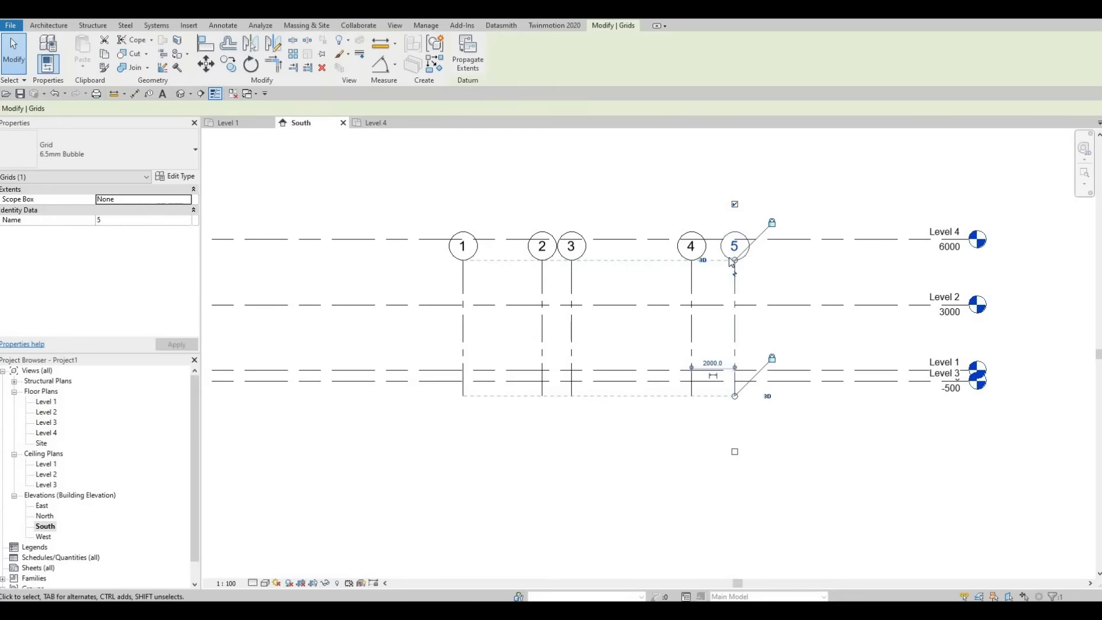
Step: Raise the bubble ends of grids 1–5 above Level 4, check the Level 4 floor plan, and return to the South elevation with nothing selected
drag(735, 261, 443, 153)
key(ctrl+Tab)
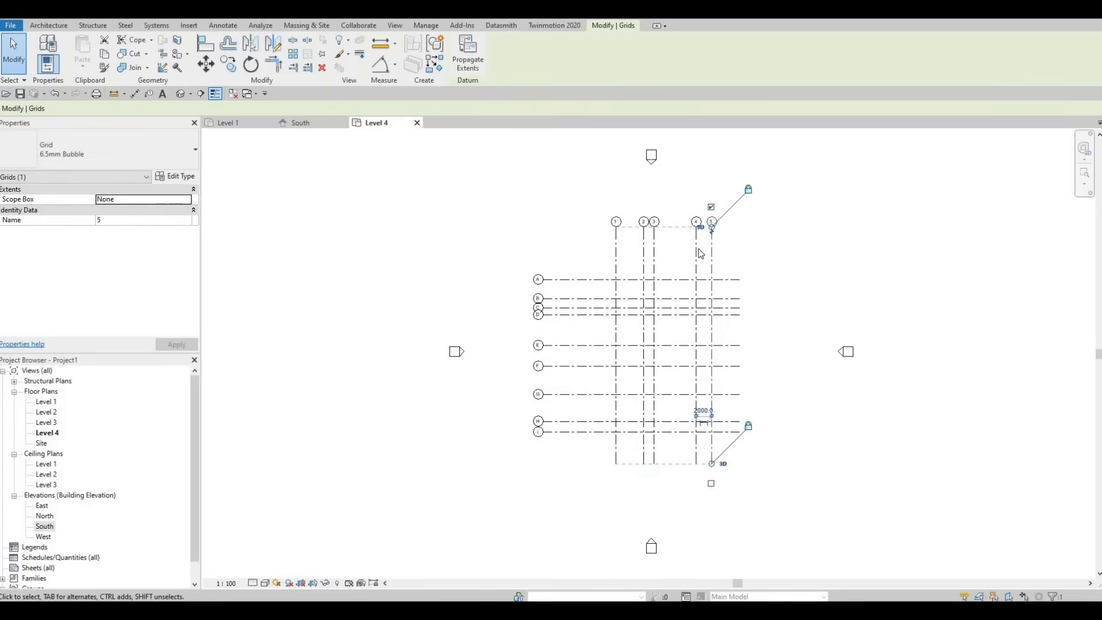
click(317, 126)
key(Escape)
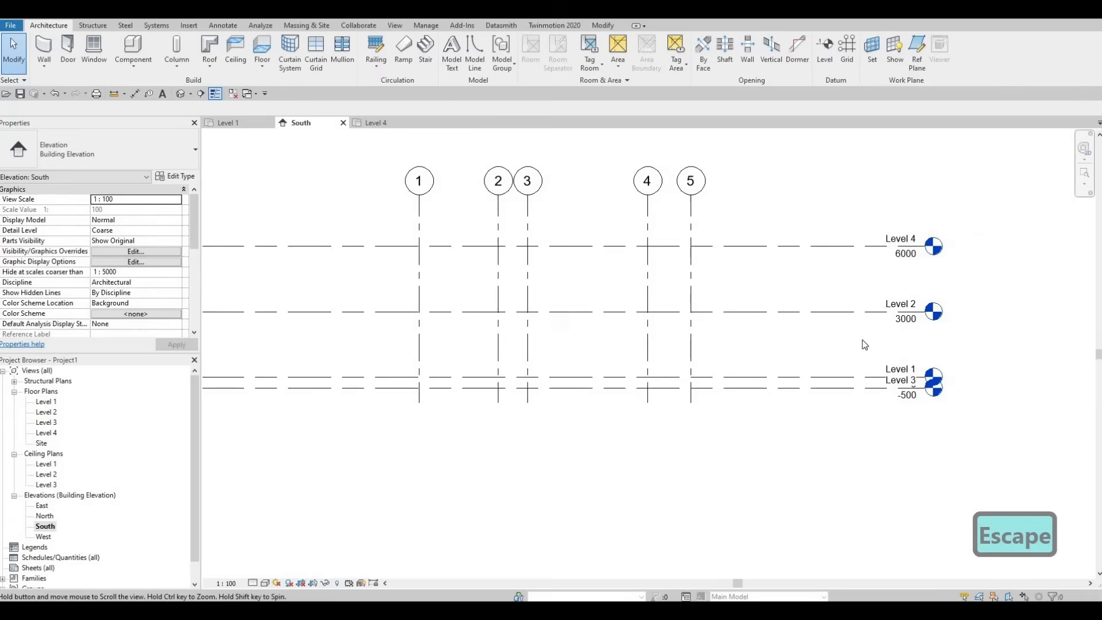
Step: Rename the level at -500 in the South elevation as GROUND FLOOR and rename its corresponding views too
scroll(893, 365, up, 3)
click(886, 371)
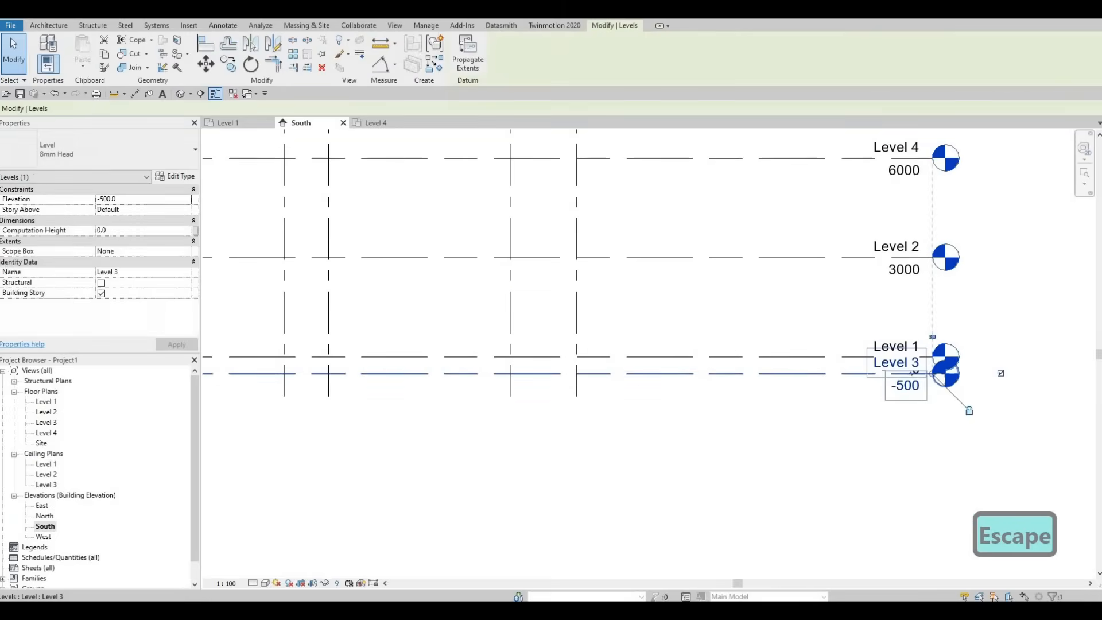
click(874, 366)
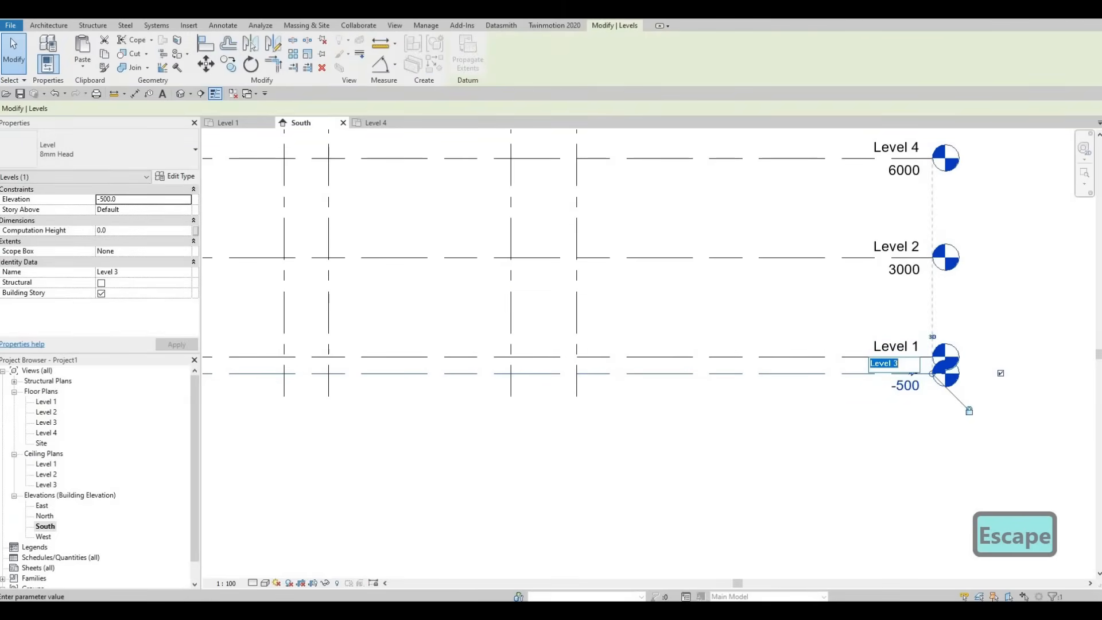
text(ground)
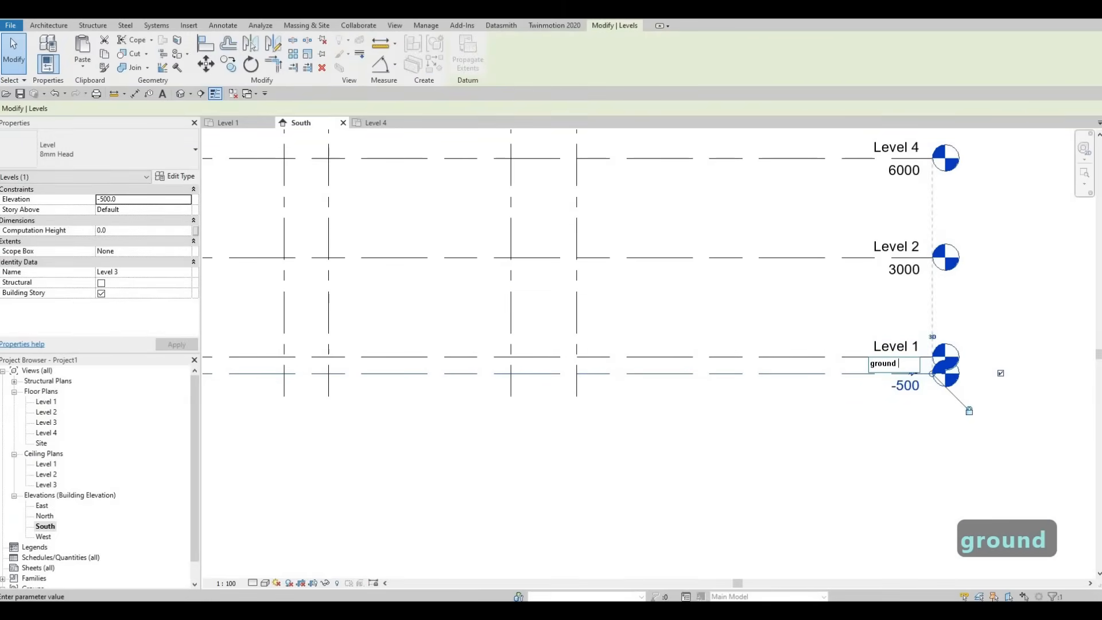
key(BackSpace)
key(BackSpace)
key(BackSpace)
key(BackSpace)
key(BackSpace)
key(BackSpace)
key(BackSpace)
key(BackSpace)
key(BackSpace)
key(BackSpace)
key(BackSpace)
key(BackSpace)
key(BackSpace)
key(Caps_Lock)
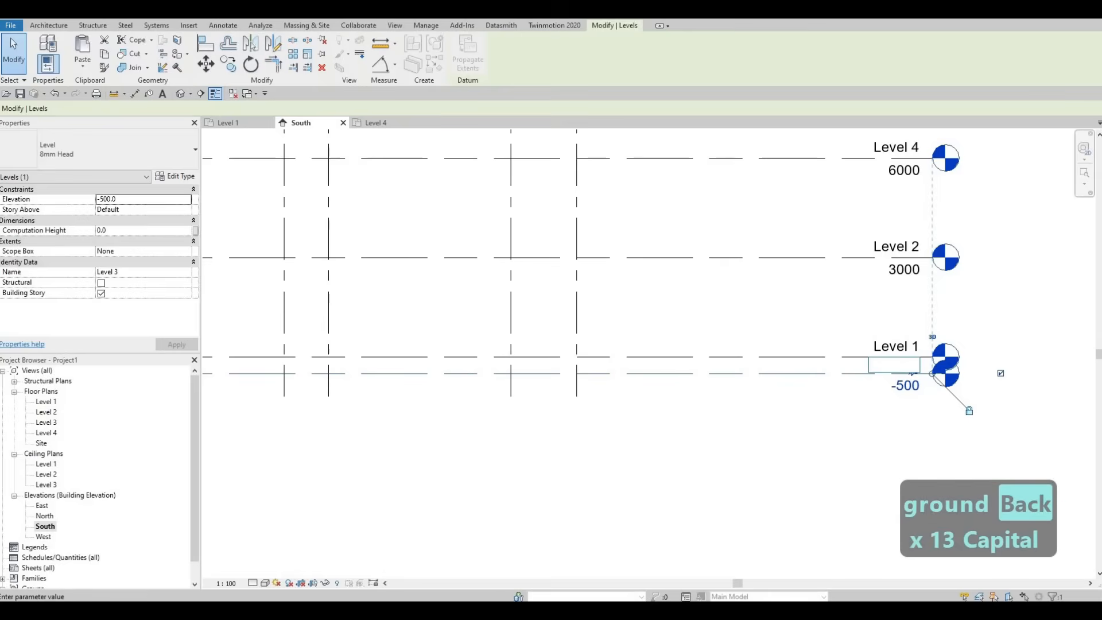
text(GROUND)
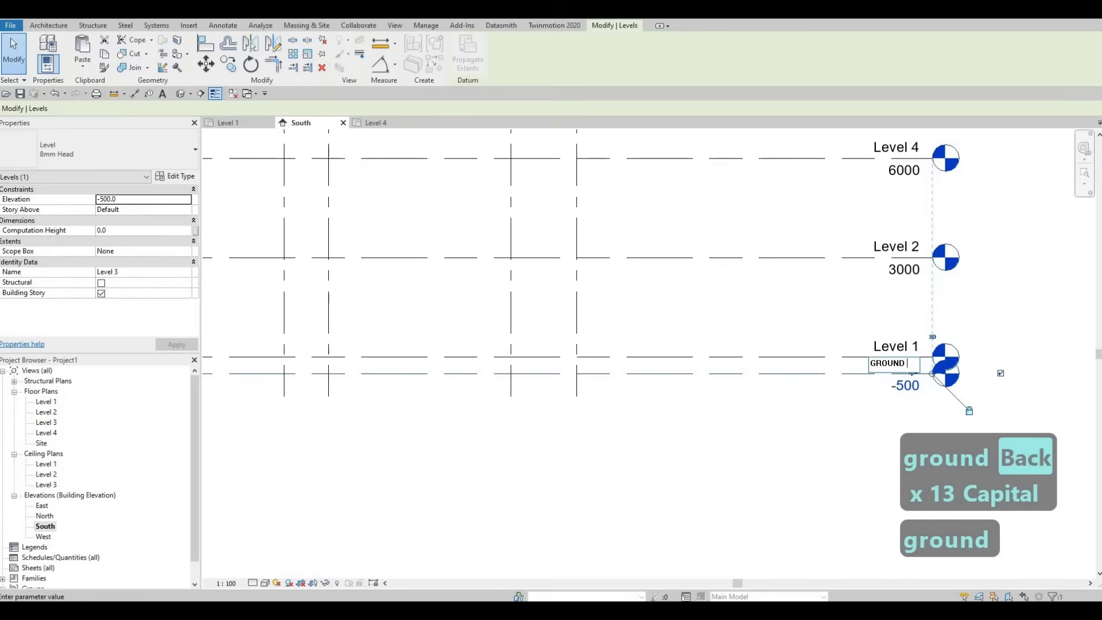
text( FLOOR)
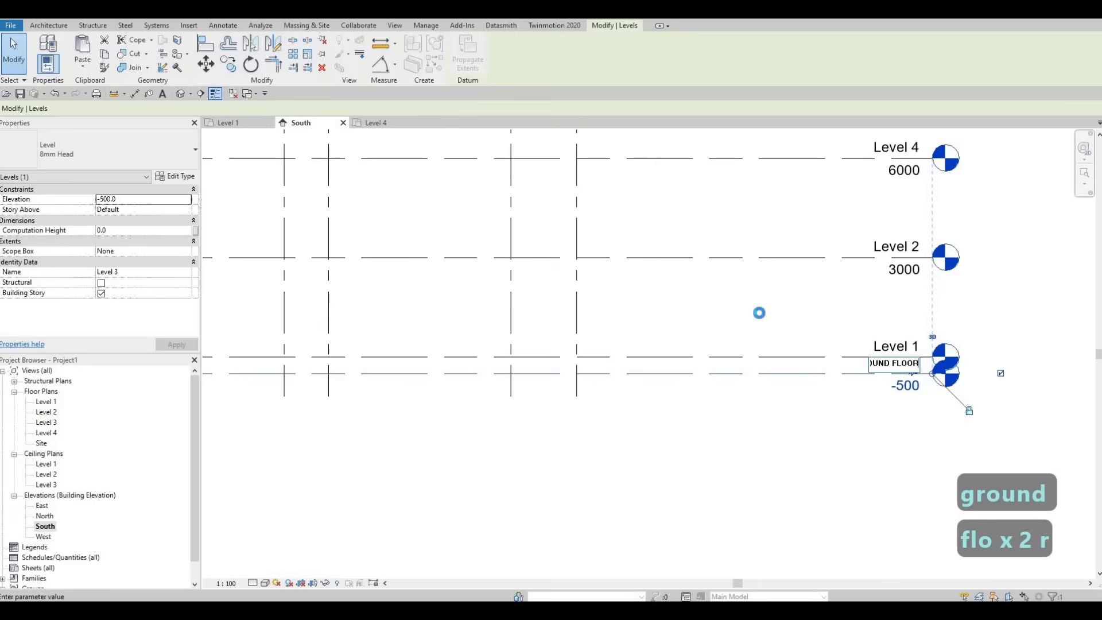
click(759, 314)
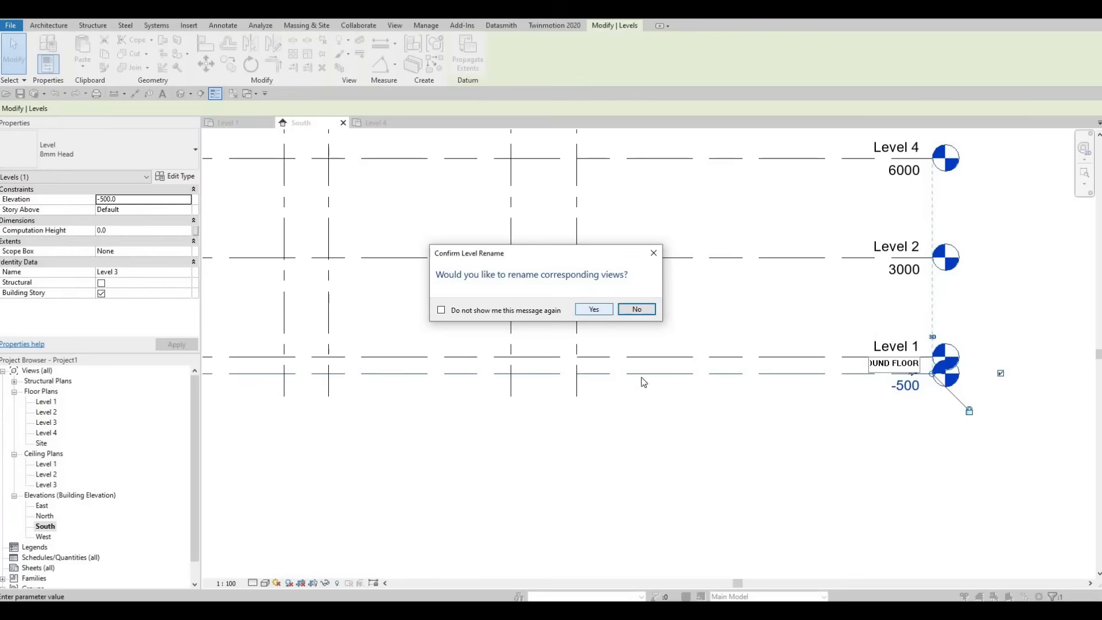
click(594, 310)
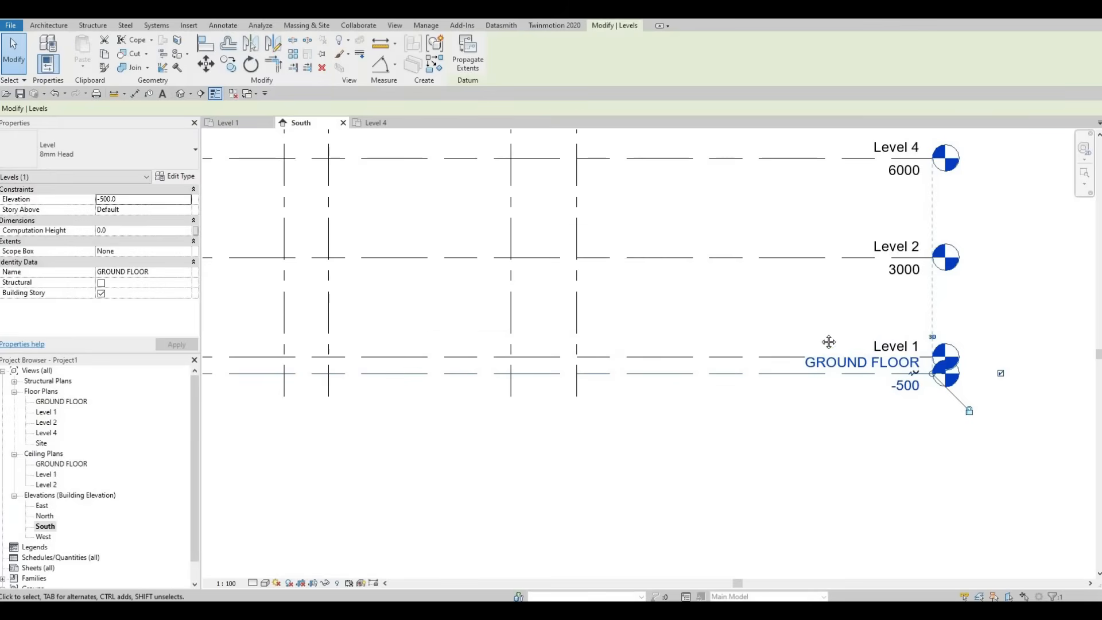
Step: Rename Level 4 at 6000 as Level 3, rename its corresponding views to match, and clear the selection
middle_drag(860, 251, 813, 316)
click(848, 214)
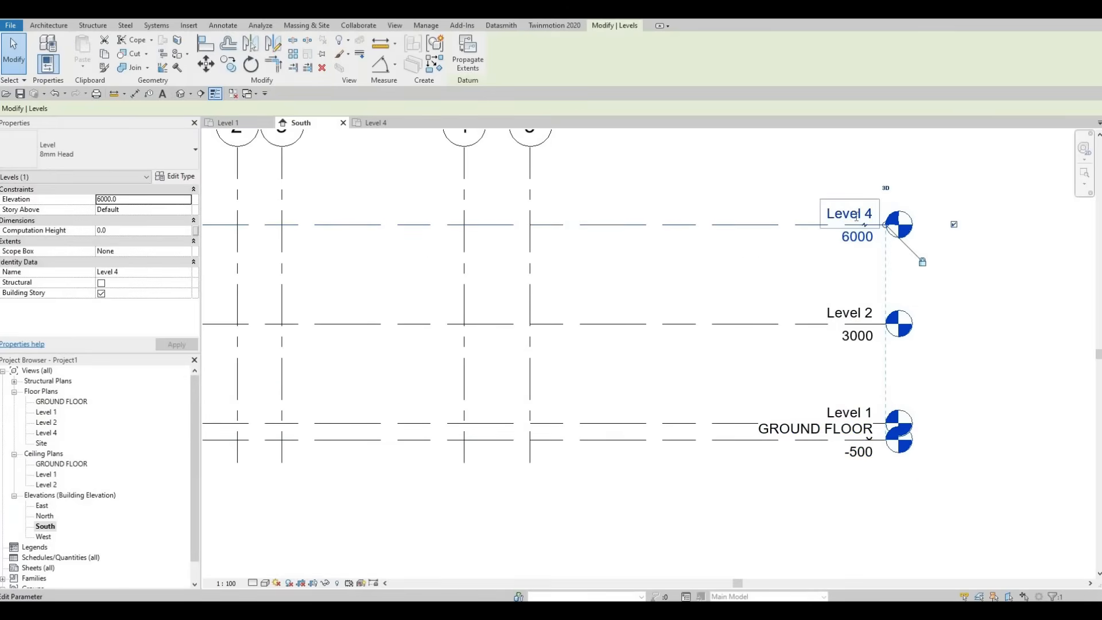
click(849, 214)
click(856, 217)
key(BackSpace)
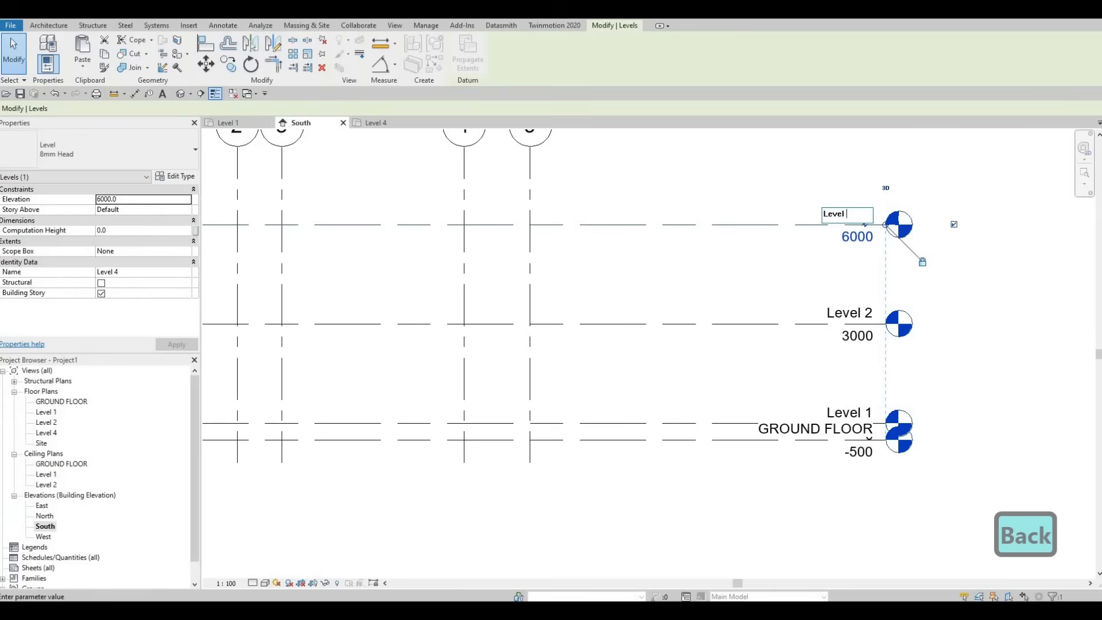
text(3)
key(Return)
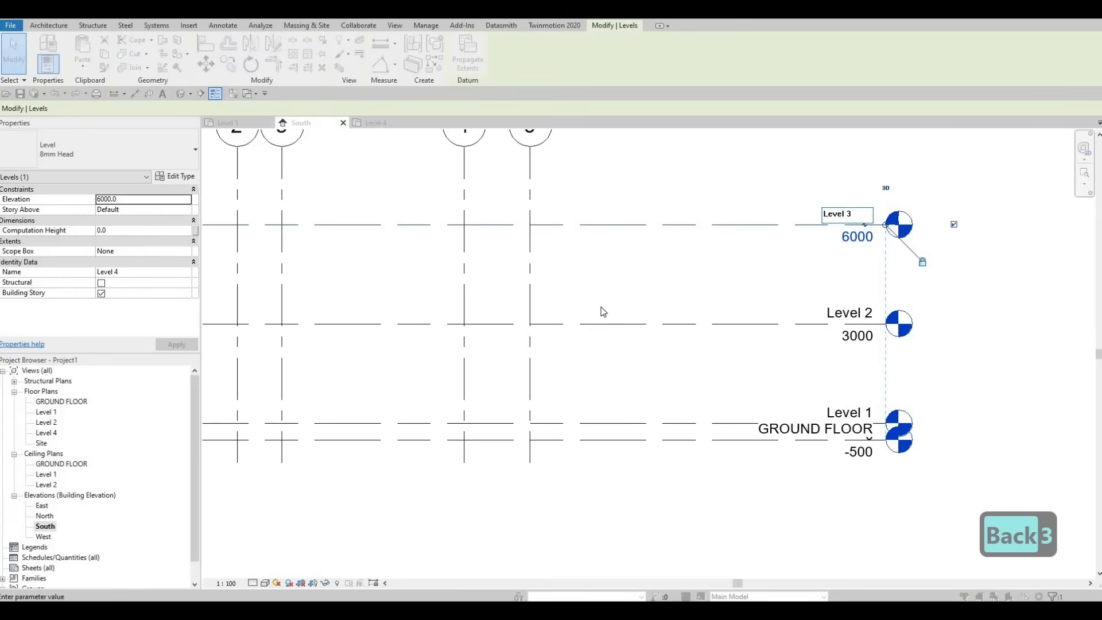
click(594, 310)
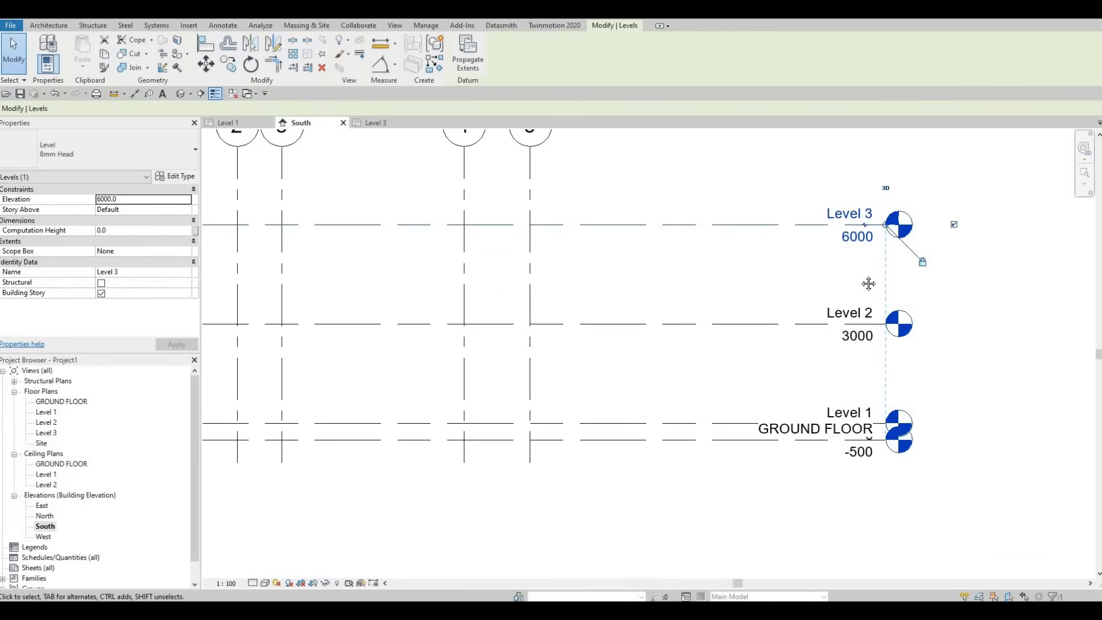
key(Escape)
scroll(867, 284, down, 3)
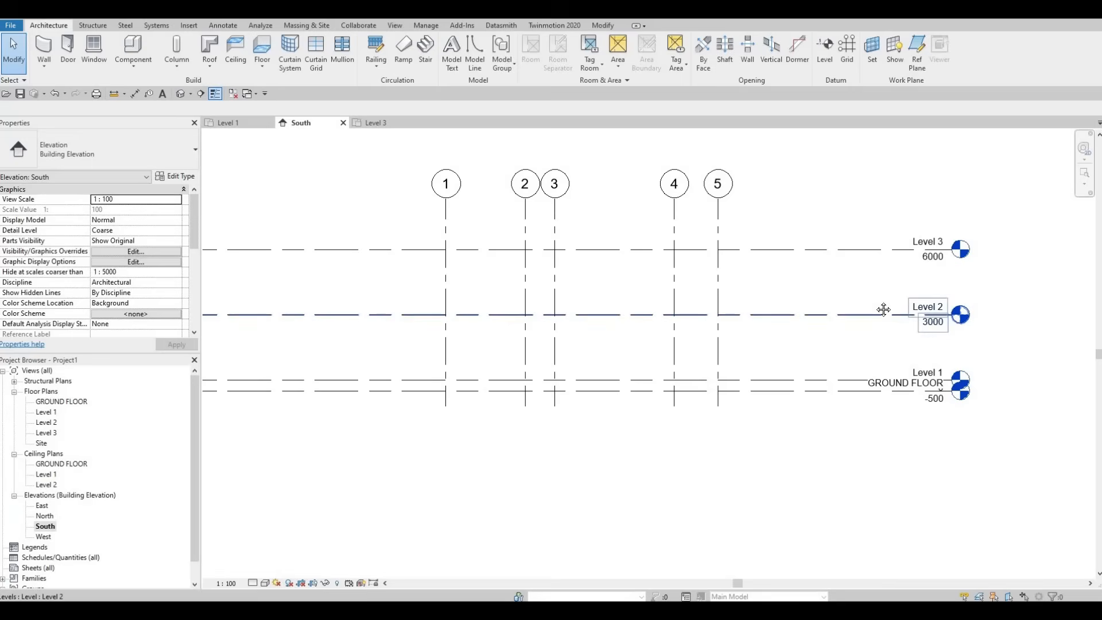
Step: Add an elbow to the GROUND FLOOR level line in the South elevation and shift its head and label down clear of Level 1
middle_drag(946, 370, 963, 336)
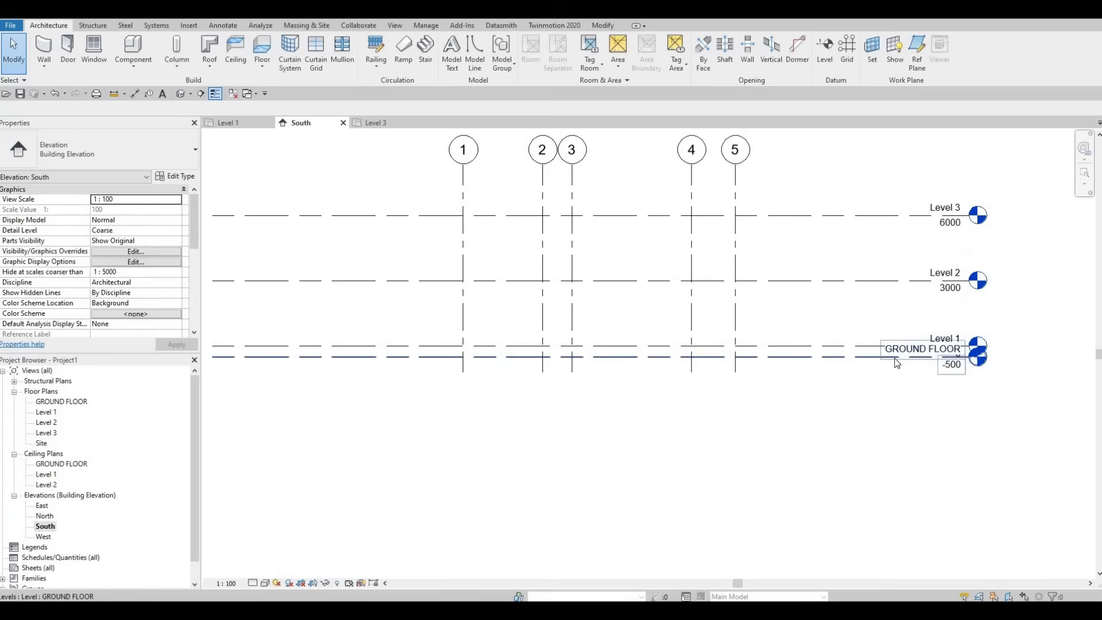
click(896, 362)
scroll(948, 357, up, 2)
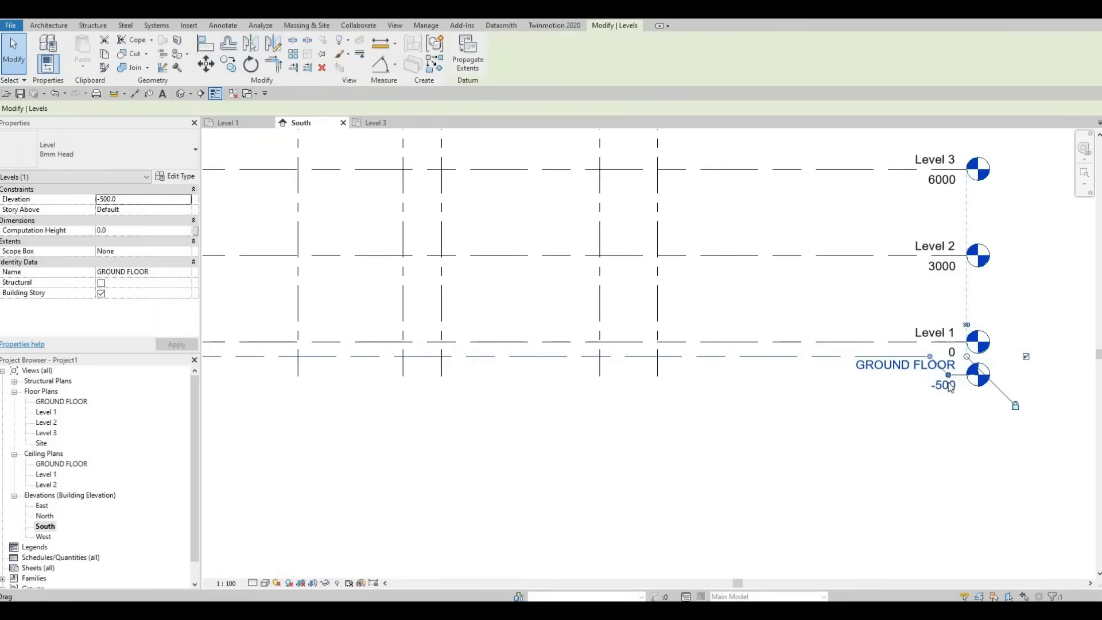
click(950, 356)
drag(934, 363, 817, 357)
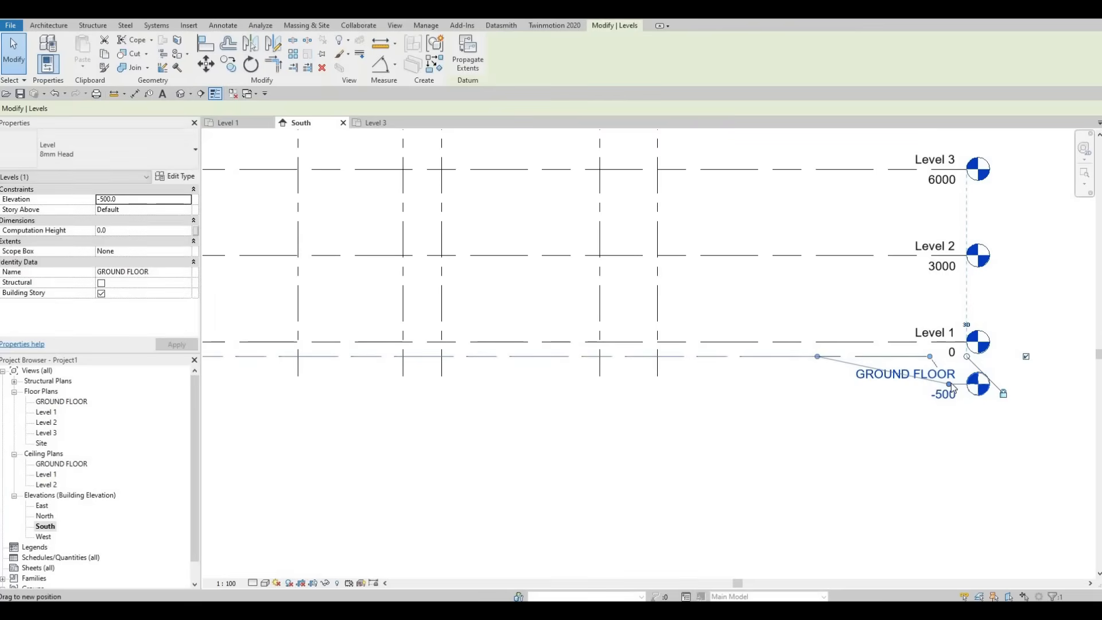
drag(949, 386, 849, 388)
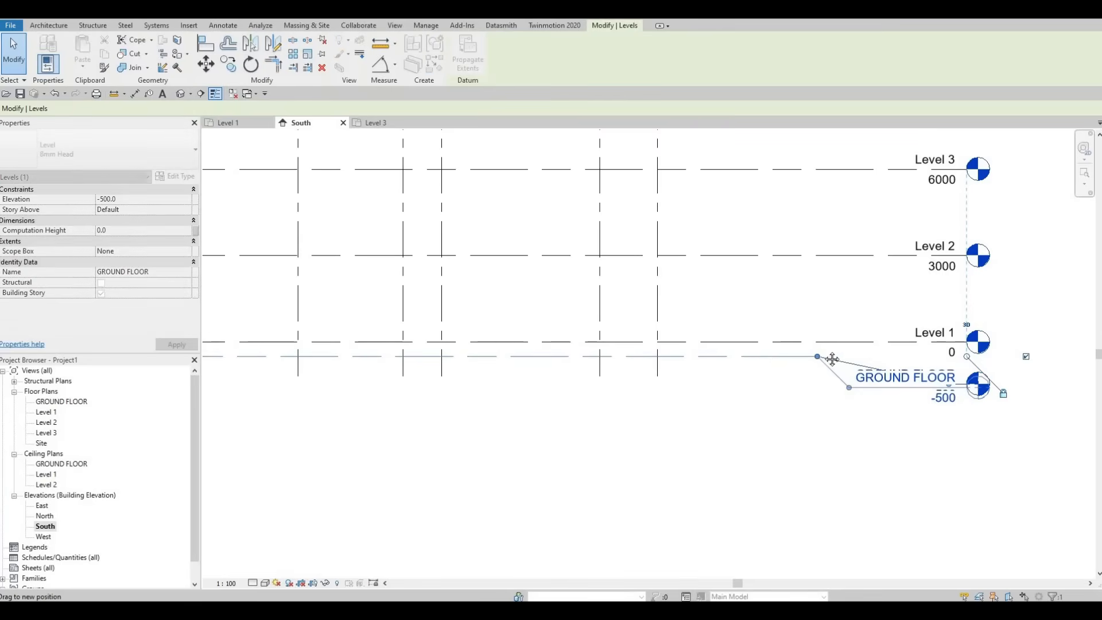
key(Escape)
scroll(718, 346, down, 2)
middle_drag(611, 335, 697, 344)
scroll(706, 332, down, 1)
scroll(685, 310, down, 1)
middle_drag(684, 297, 744, 333)
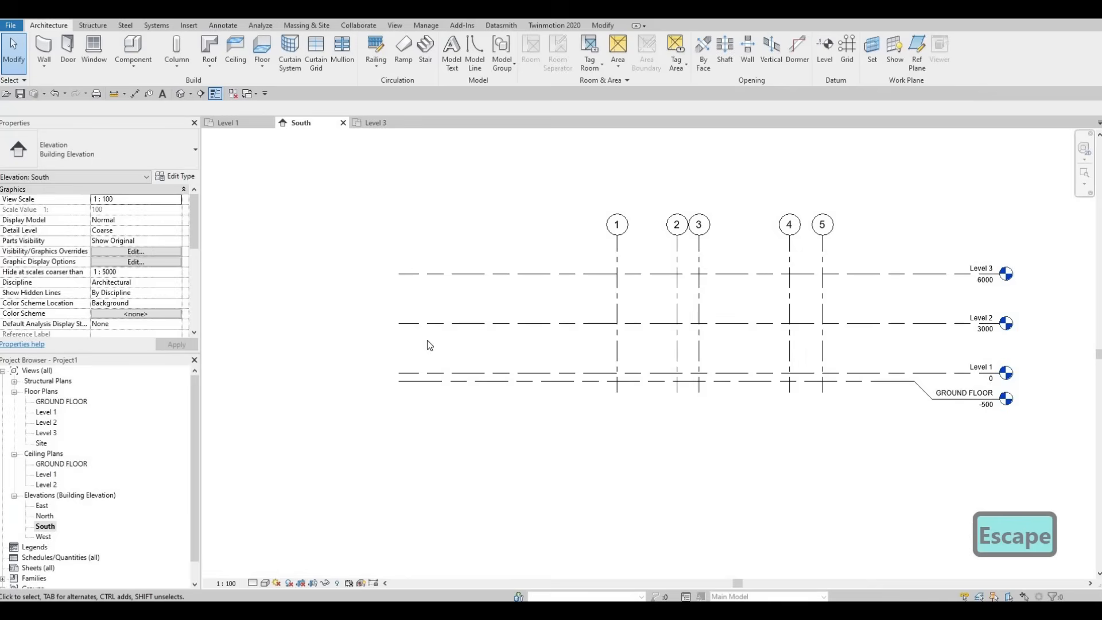
Step: Open the East elevation and raise the bubble ends of grids A–I well above Level 3
middle_drag(422, 346, 437, 292)
scroll(86, 471, down, 1)
click(41, 484)
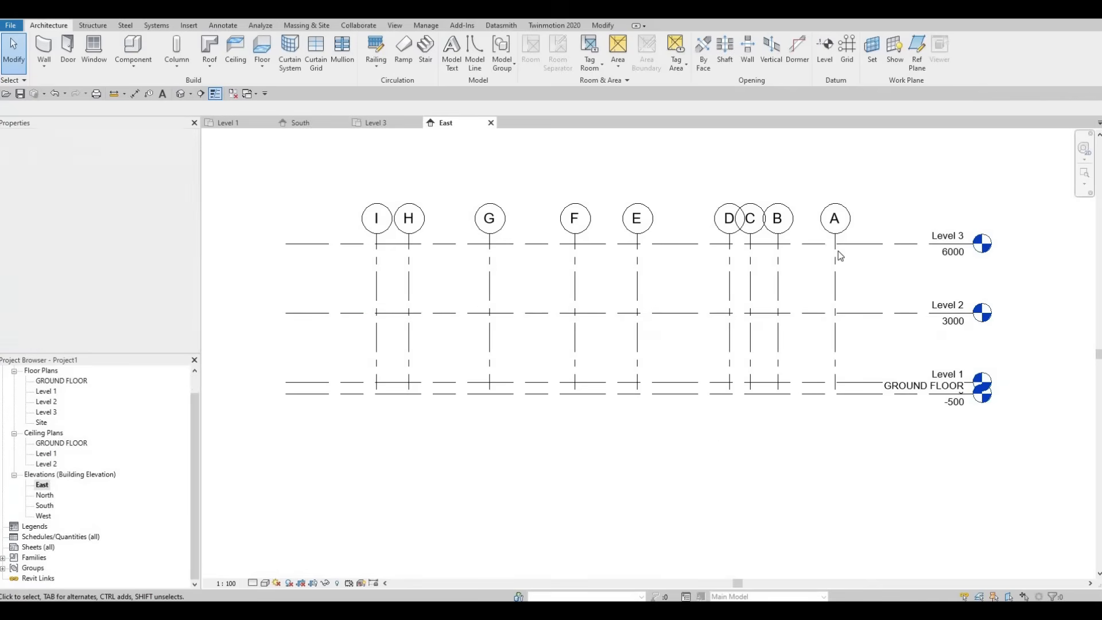
click(837, 240)
drag(835, 188, 836, 142)
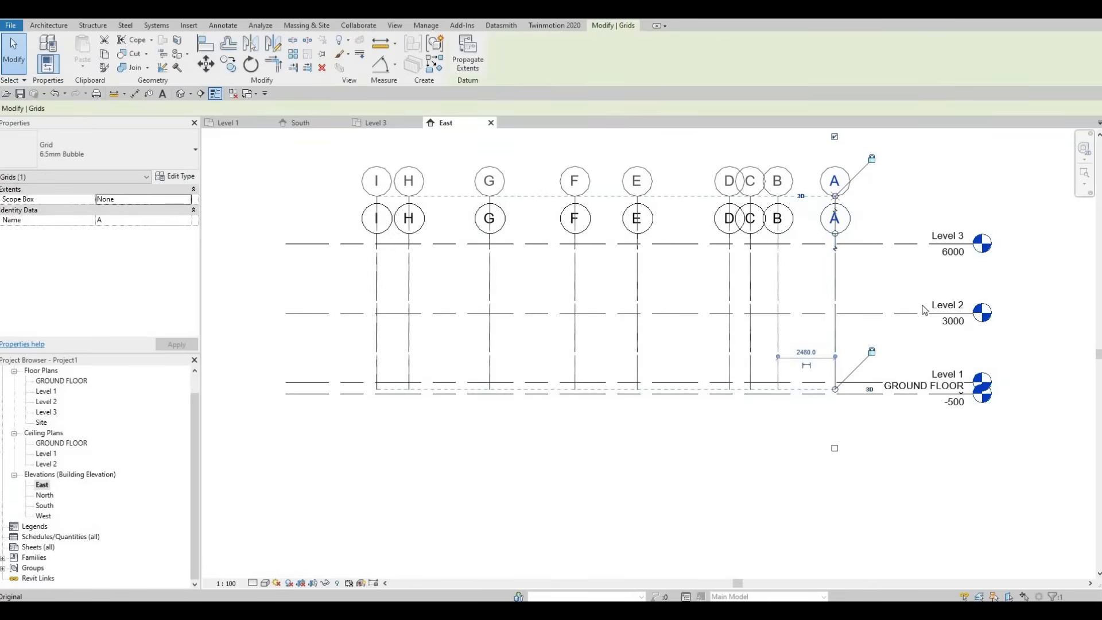
Step: Add an elbow to the GROUND FLOOR level line in the East elevation and lower its head below Level 1's label
click(945, 397)
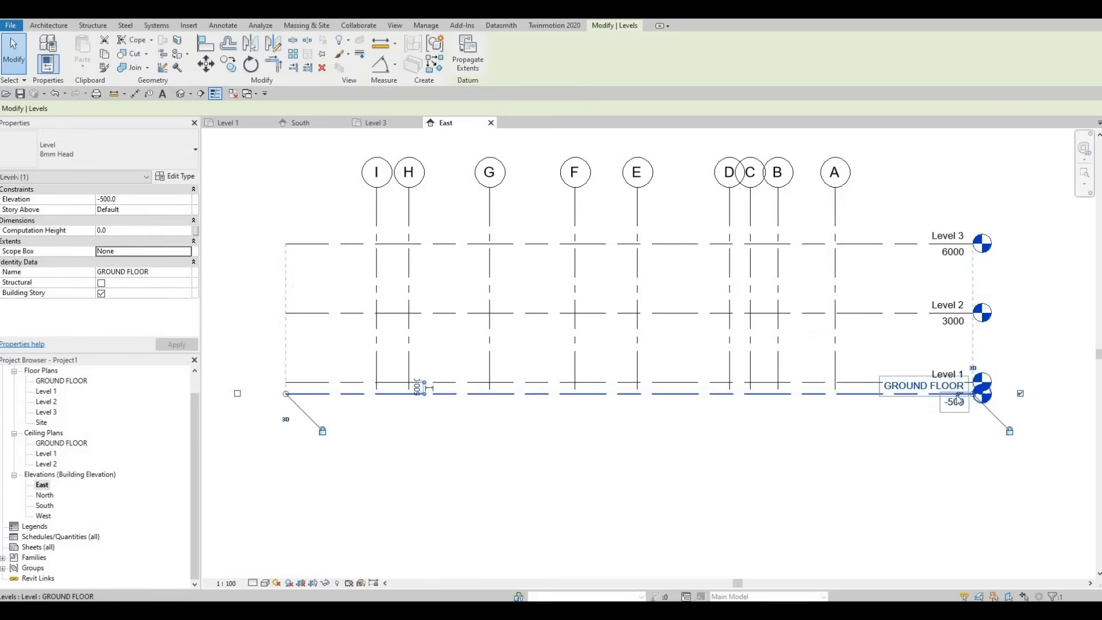
click(957, 394)
drag(870, 392, 886, 426)
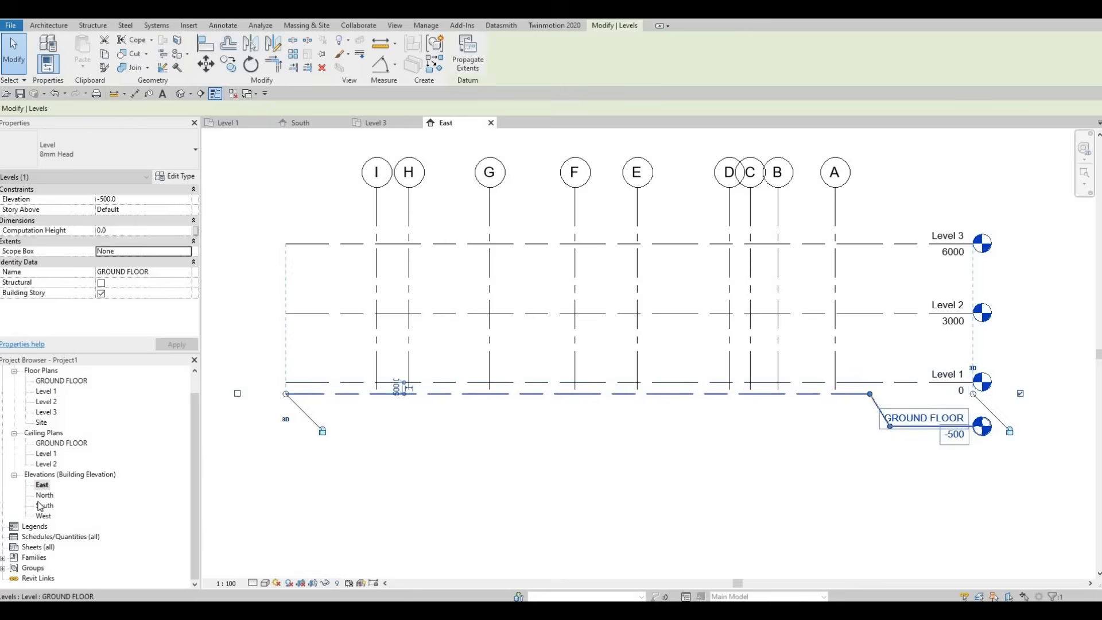
Step: Open the North elevation and offset the GROUND FLOOR level head downward with an elbow to separate it from Level 1
click(632, 425)
click(926, 455)
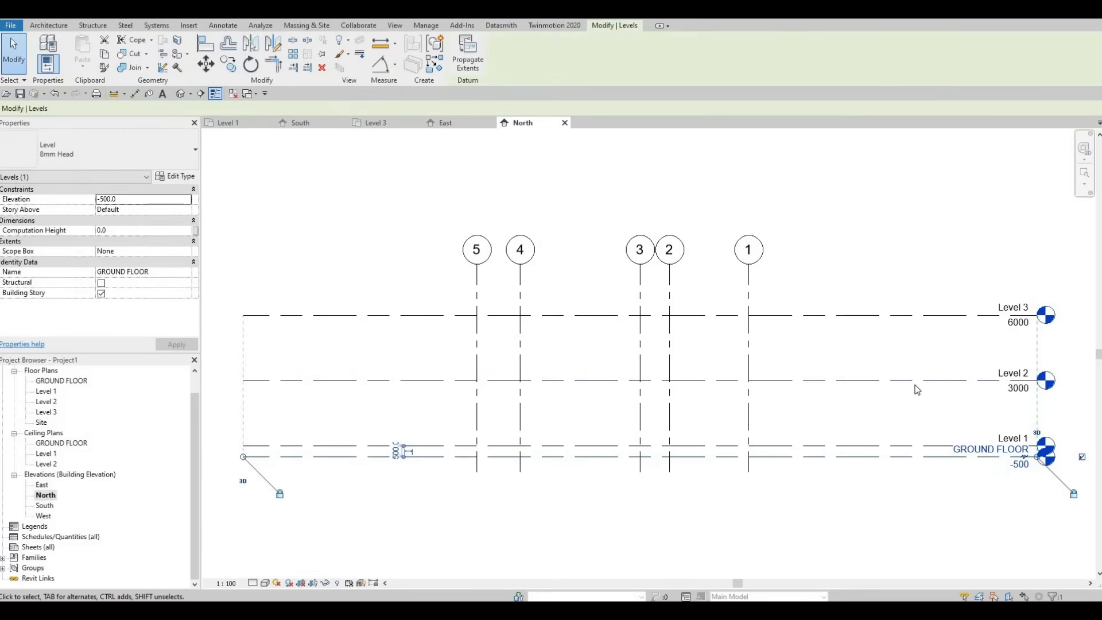
middle_drag(855, 374, 802, 319)
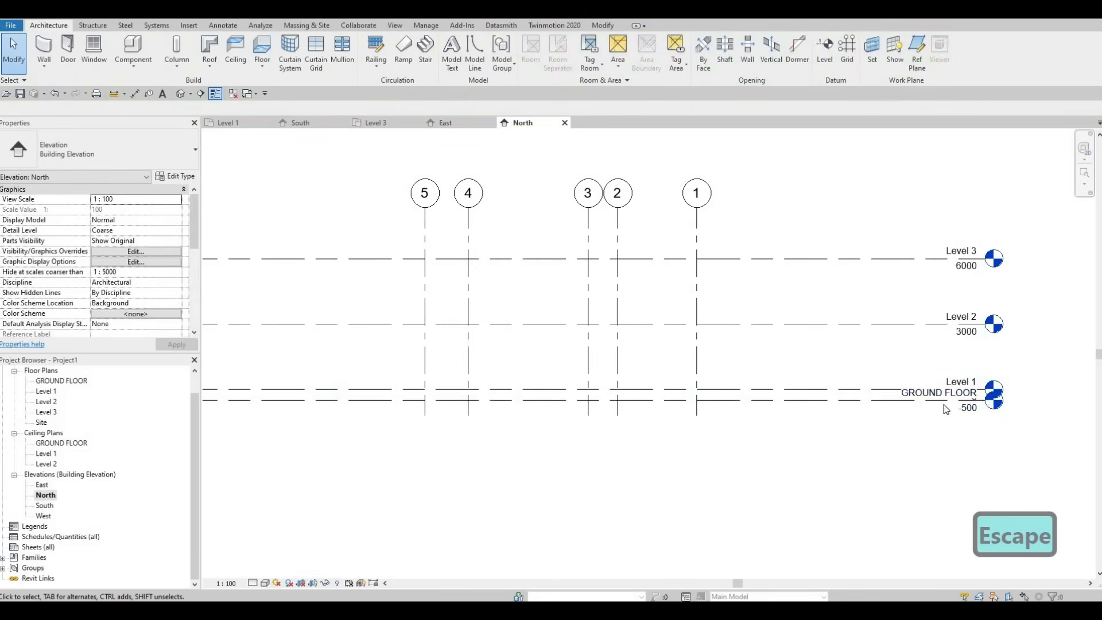
click(887, 400)
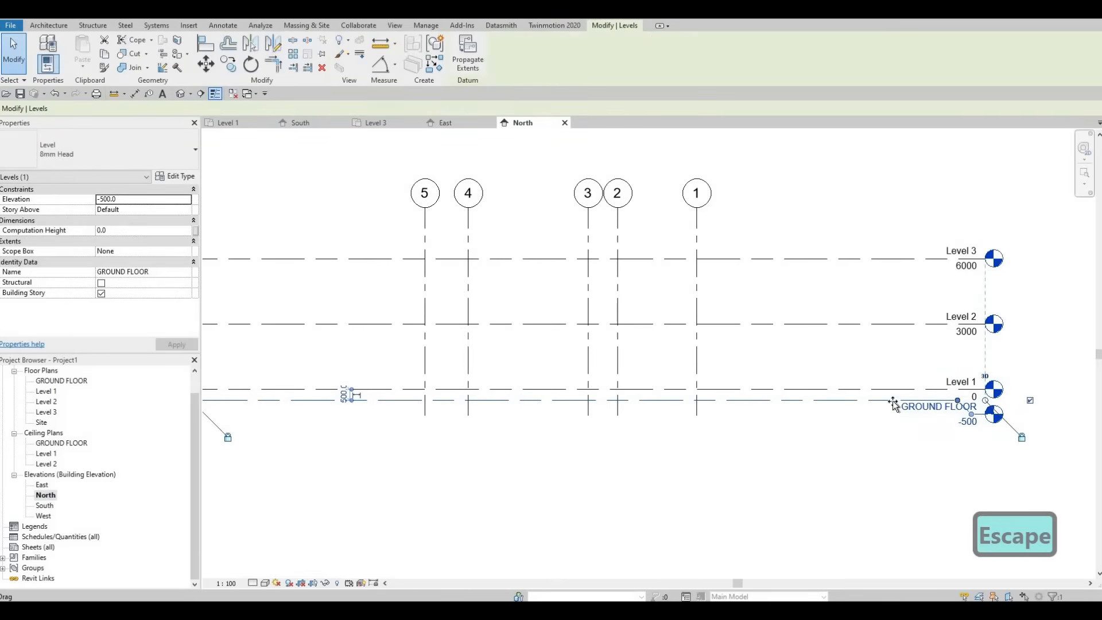
drag(957, 402, 910, 427)
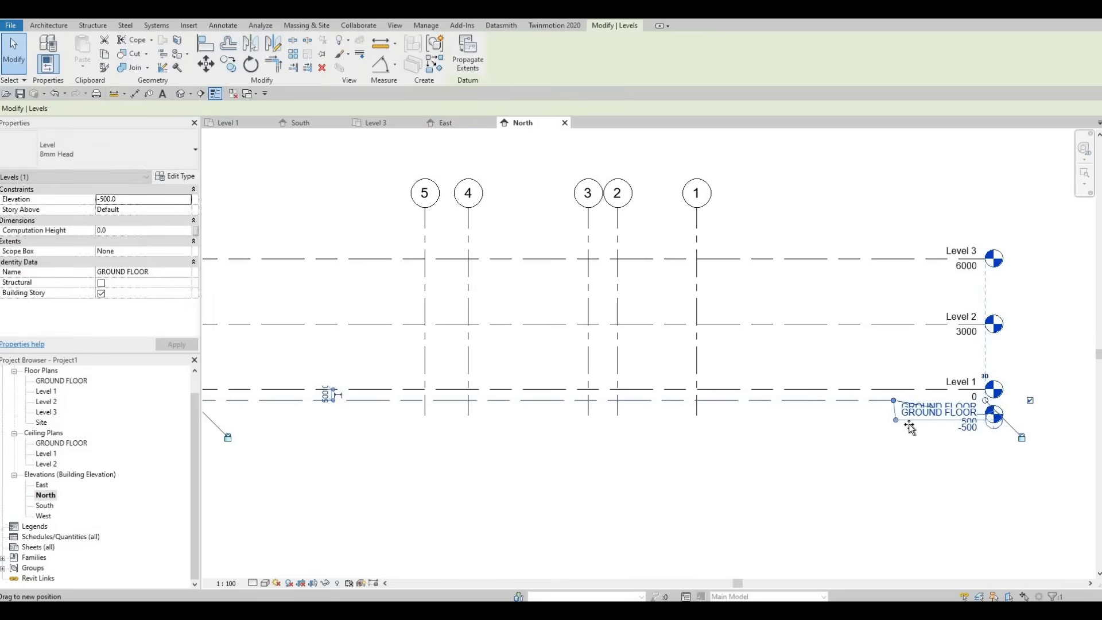
Step: Open the West elevation and extend the lower ends of grids A–I below the GROUND FLOOR level line
click(43, 516)
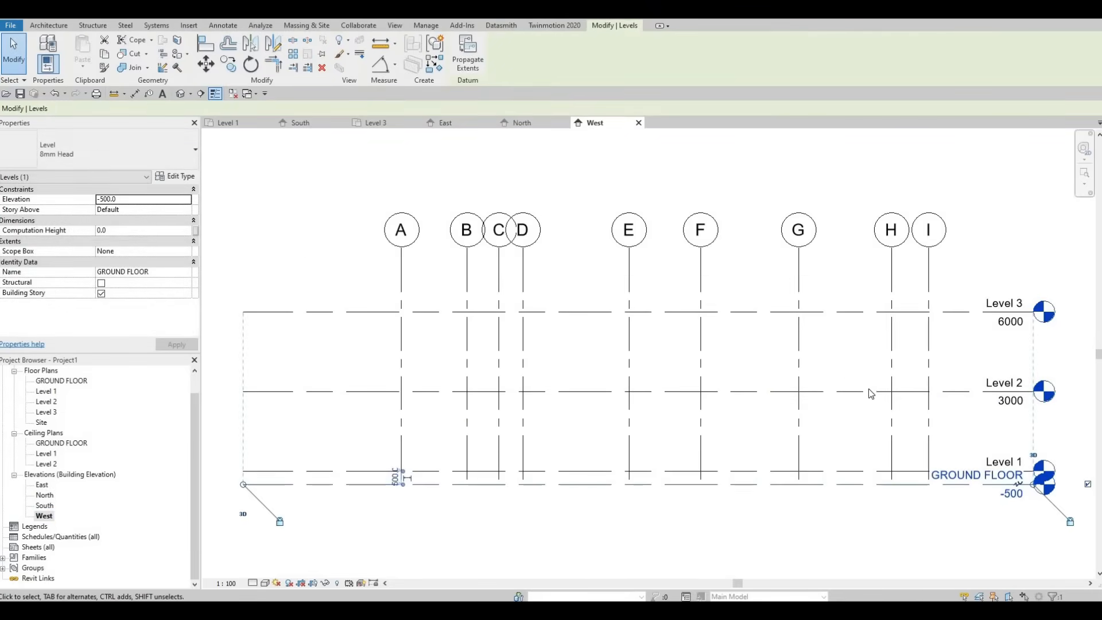
key(Escape)
click(918, 411)
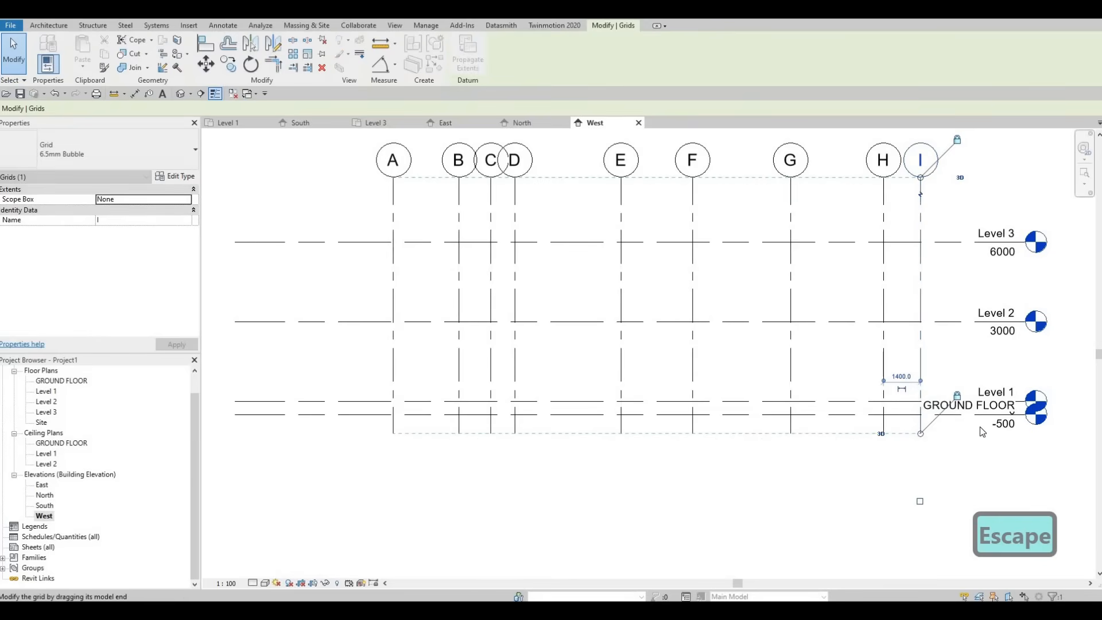
key(Escape)
Step: Add an elbow to the GROUND FLOOR level line in the West elevation, lower its head clear of Level 1, and clear the selection
click(1007, 415)
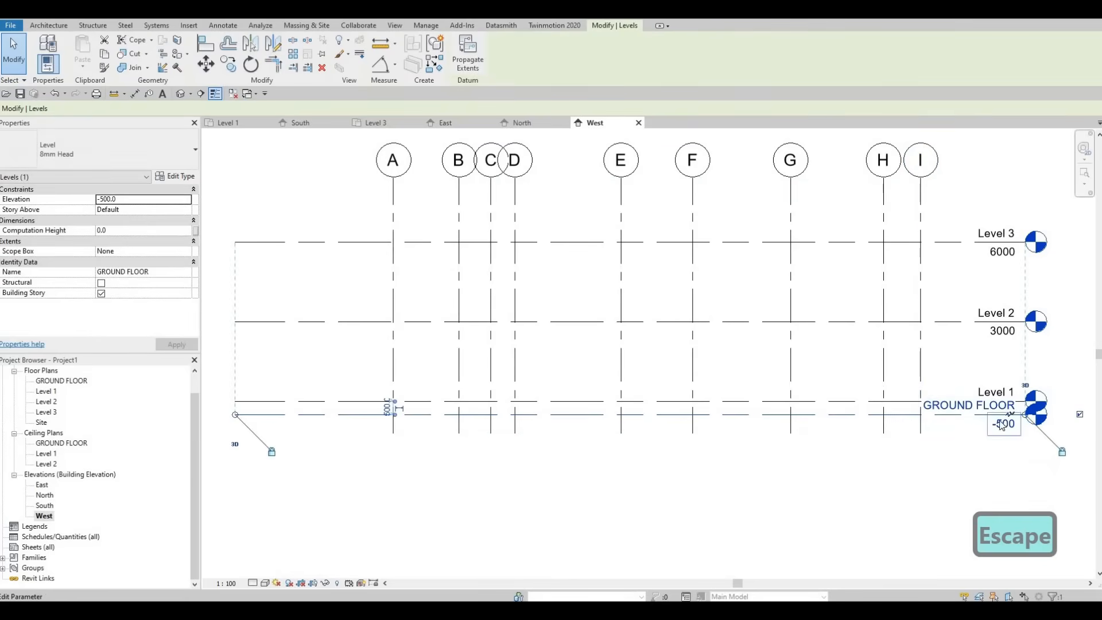
click(1000, 415)
drag(991, 414, 910, 445)
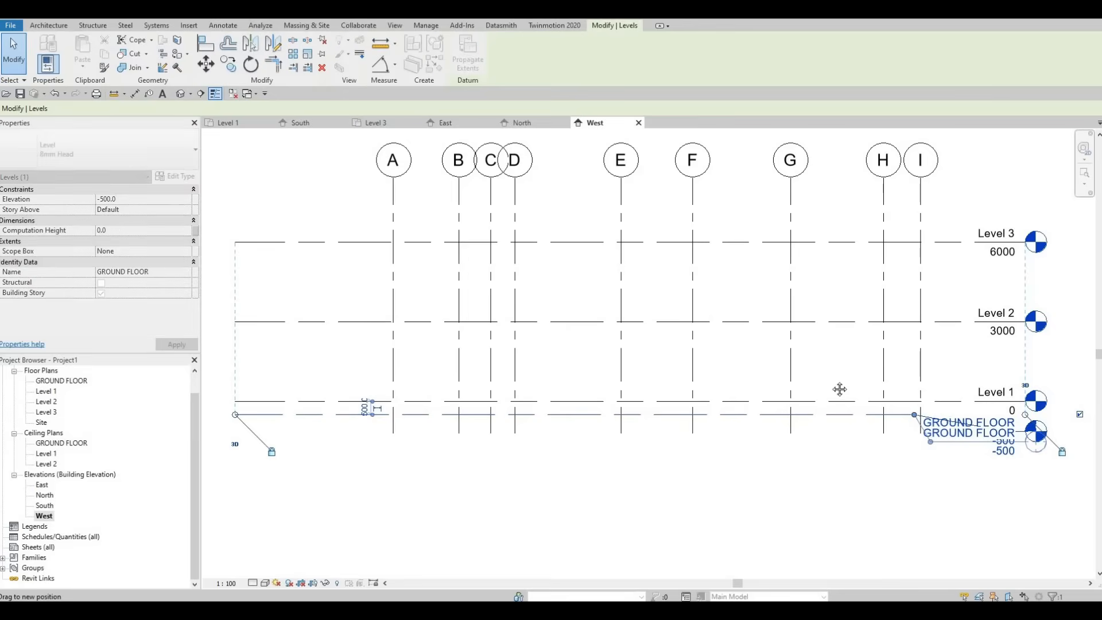
key(Escape)
scroll(831, 380, down, 2)
middle_drag(645, 338, 538, 343)
scroll(588, 316, down, 2)
middle_drag(582, 285, 570, 295)
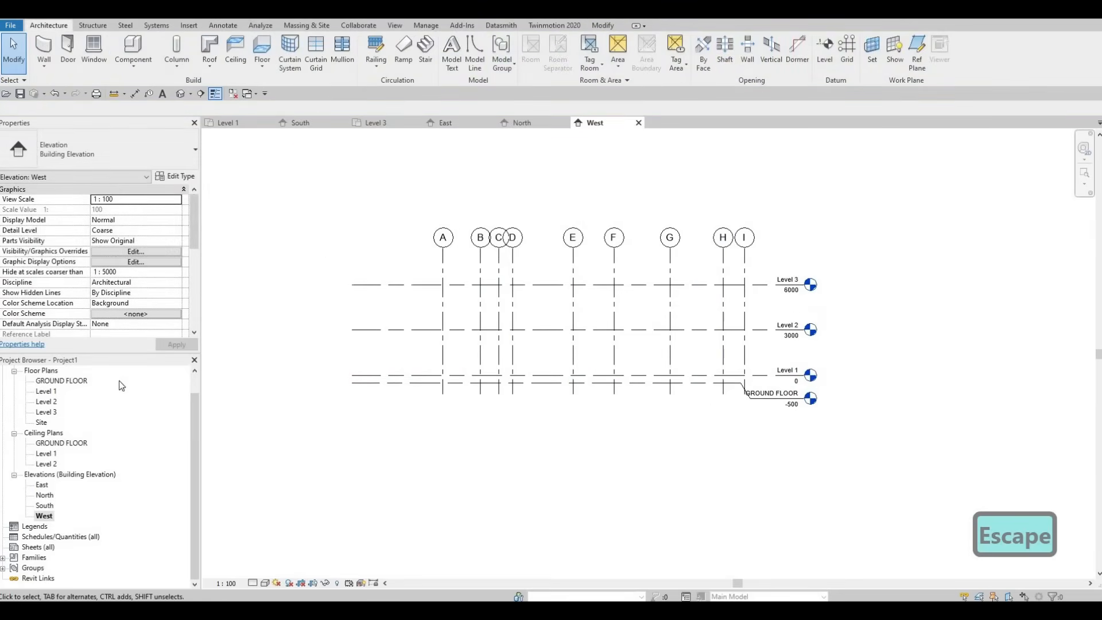
Step: Open the Level 1 floor plan and begin saving the project under the file name HOUSE
double_click(46, 392)
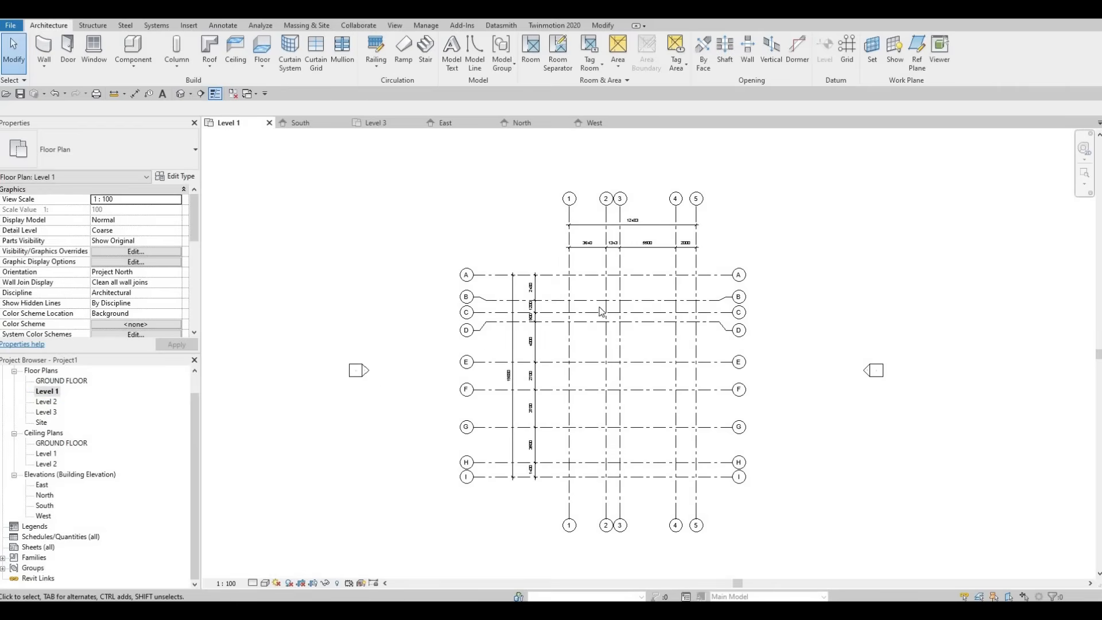
middle_drag(580, 338, 553, 332)
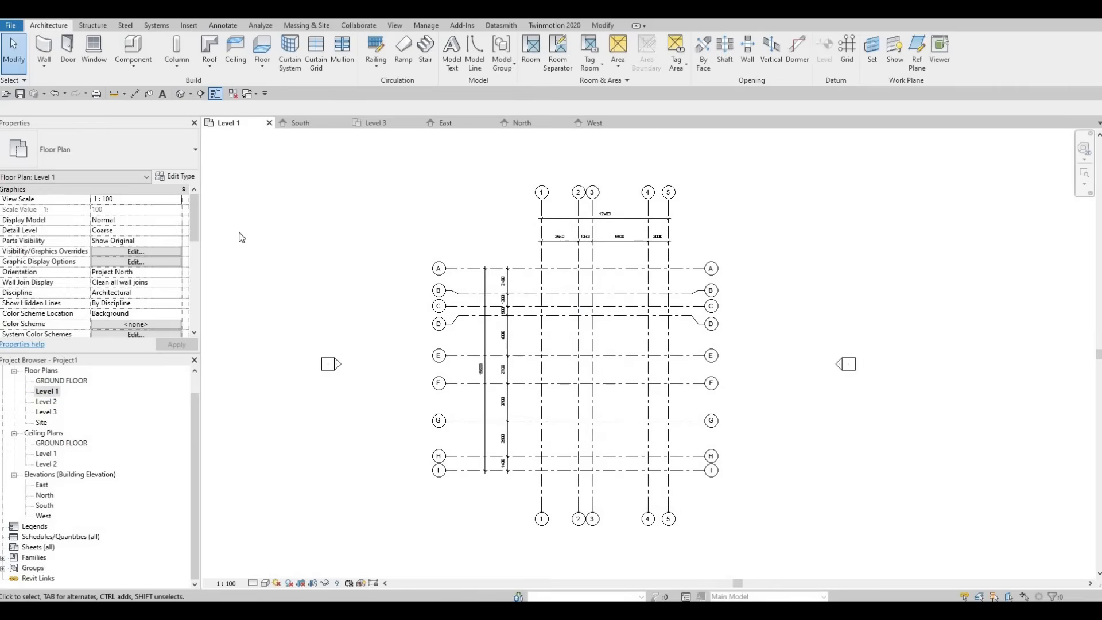
click(21, 94)
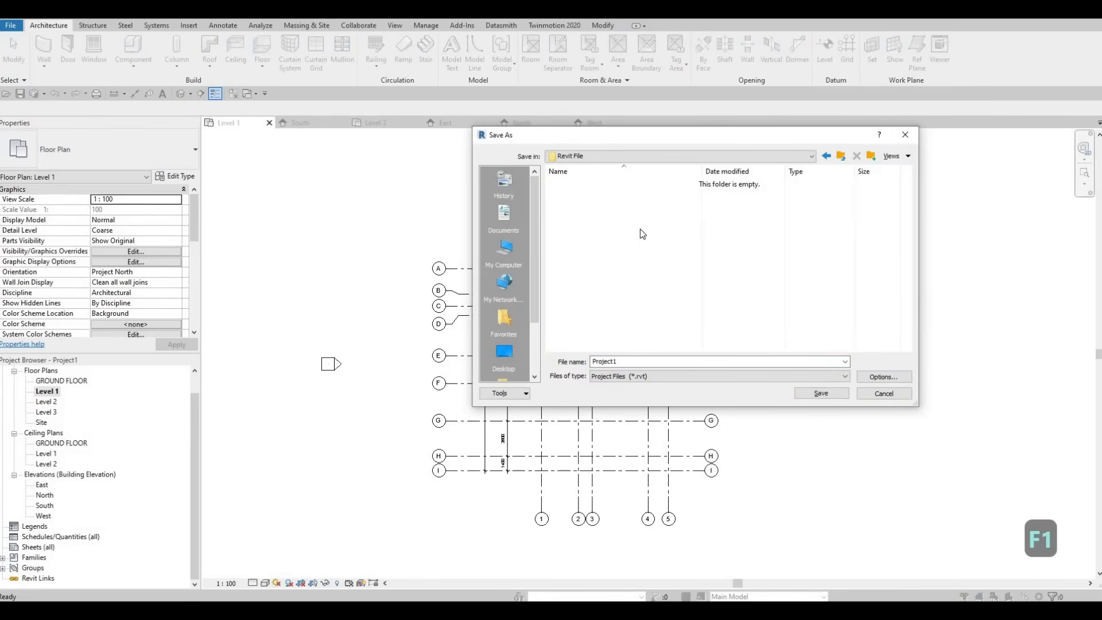
drag(627, 362, 511, 352)
text(H)
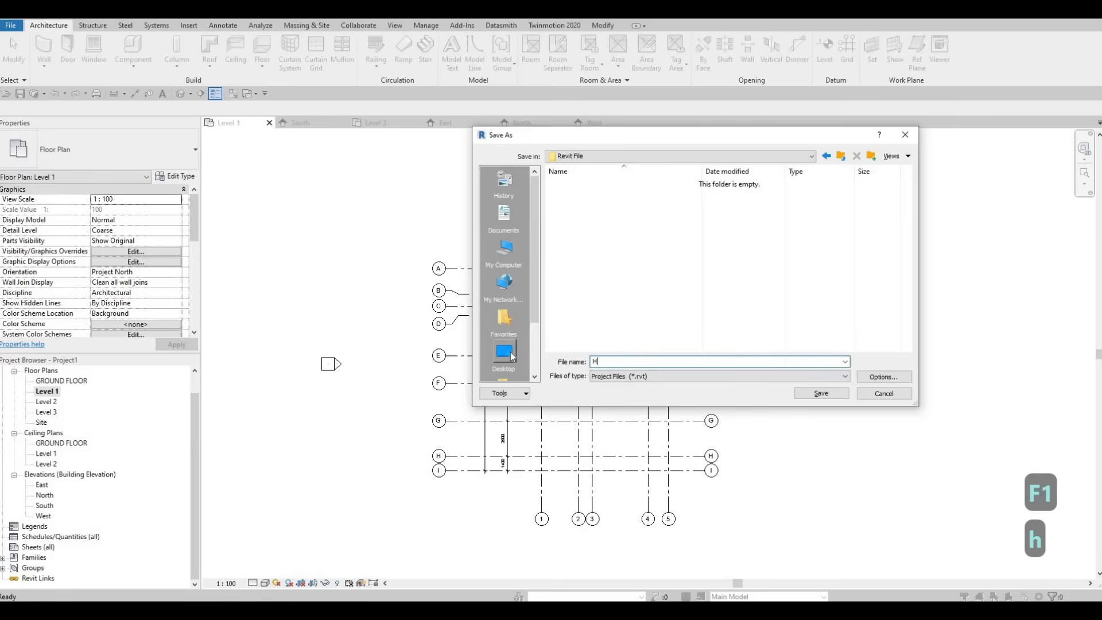
text(OUSE)
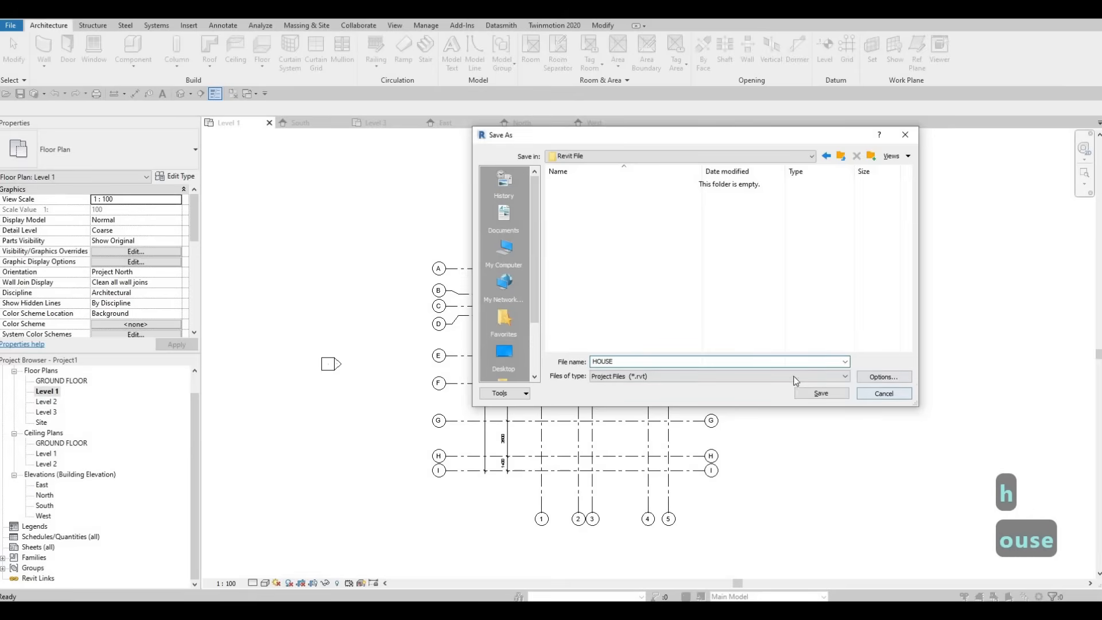
Step: Set the maximum backups to 10 in the file save options and save the project in the Revit File folder
click(891, 378)
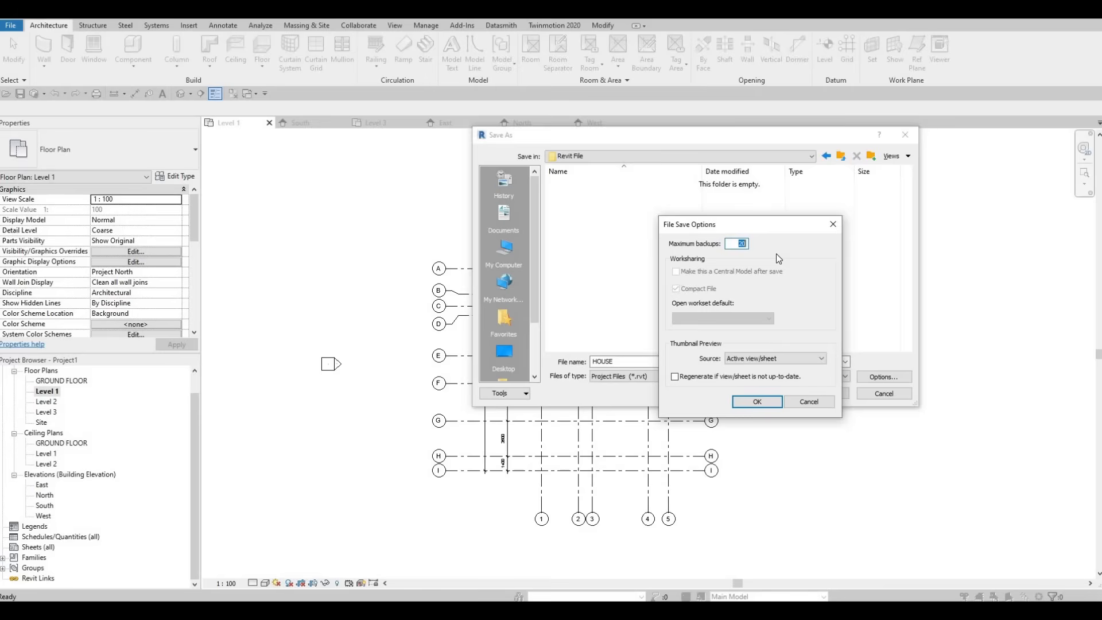
key(F1)
key(F1)
text(10)
click(757, 401)
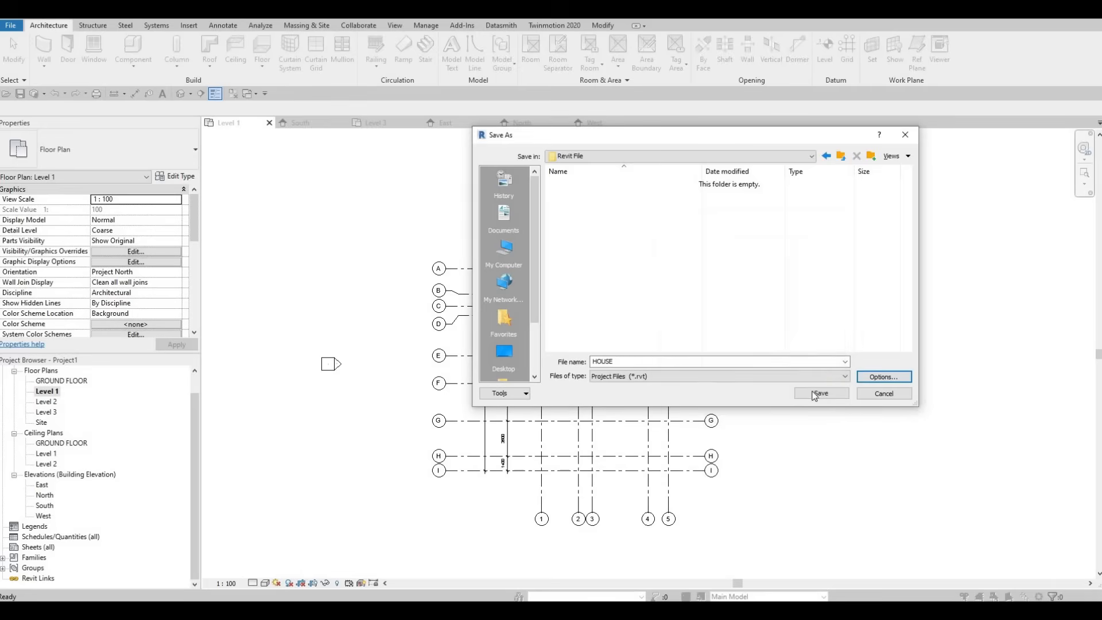
click(821, 394)
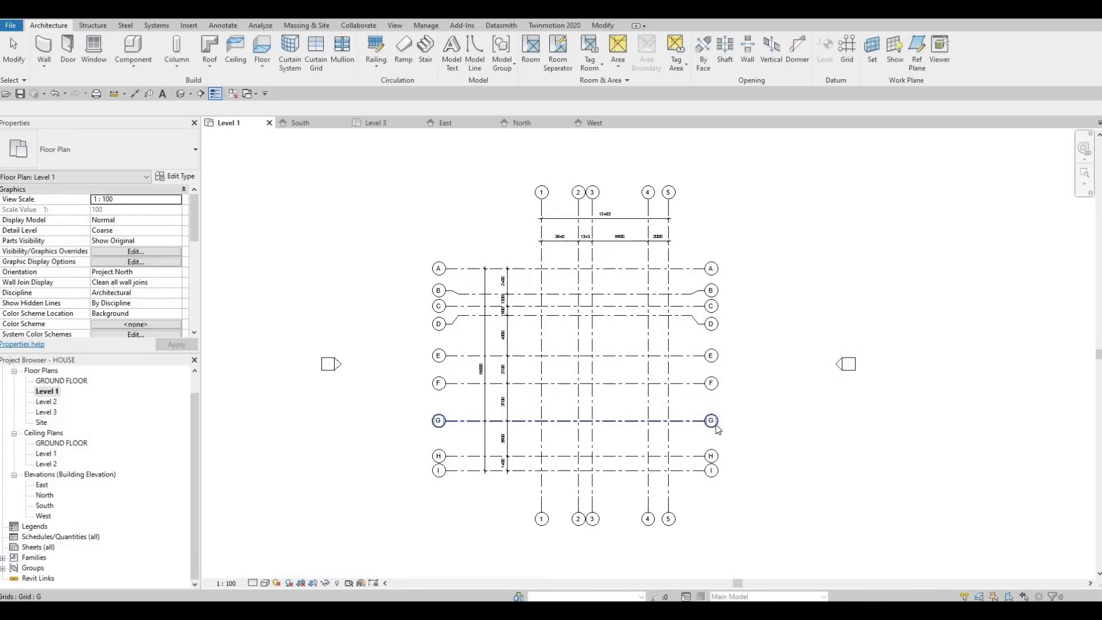
key(F1)
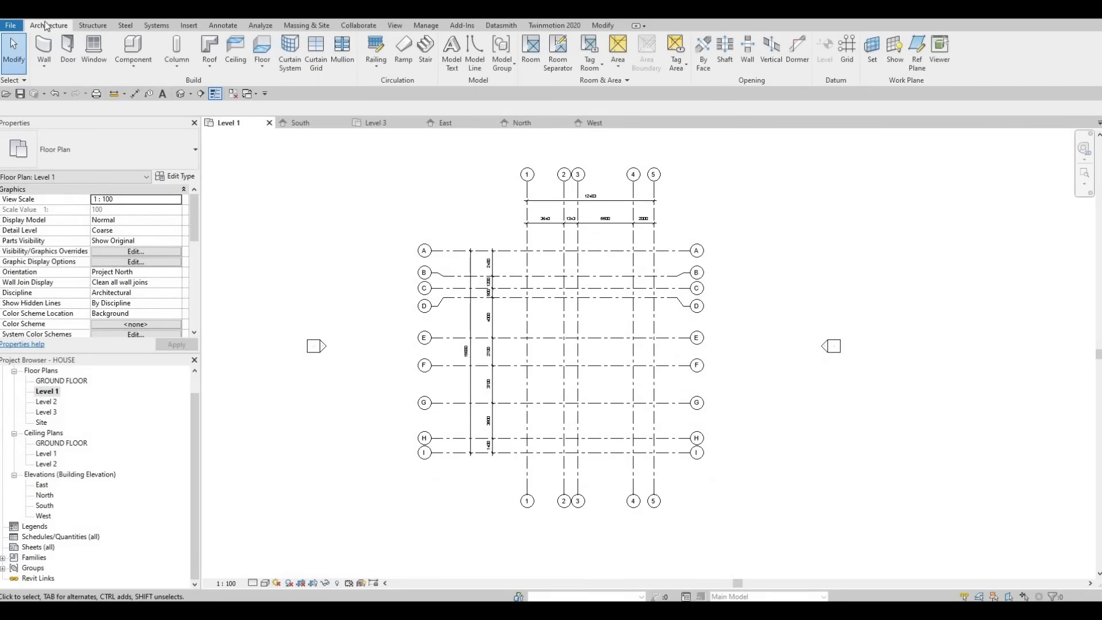
Step: Start a wall of type Exterior - Brick on Mtl. Stud and duplicate that type as EXTERIOR WALL 1
click(40, 51)
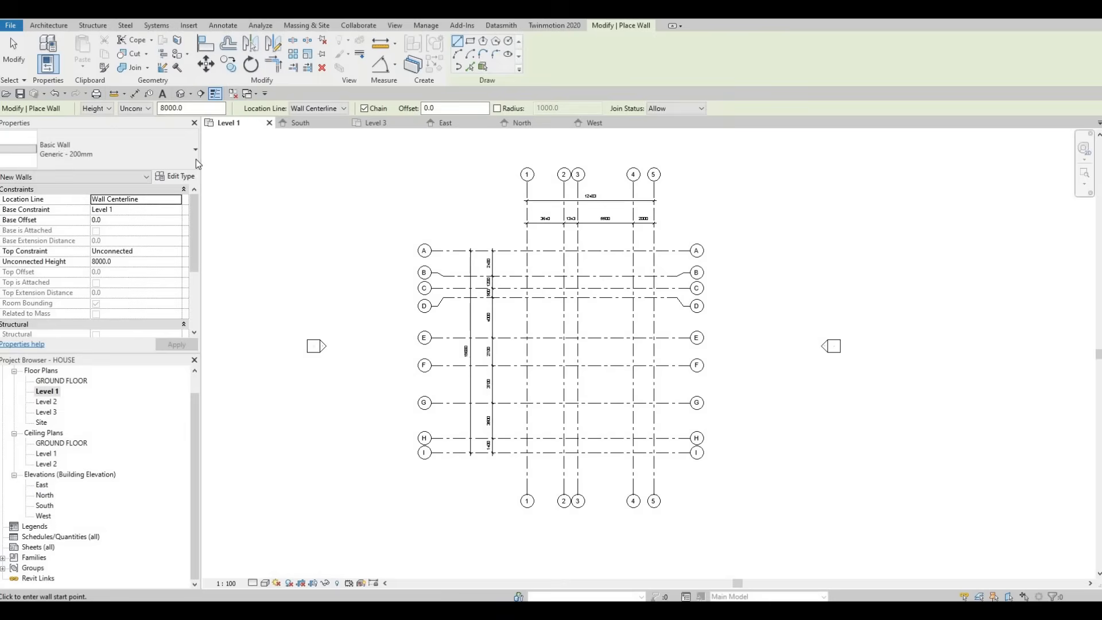
click(191, 162)
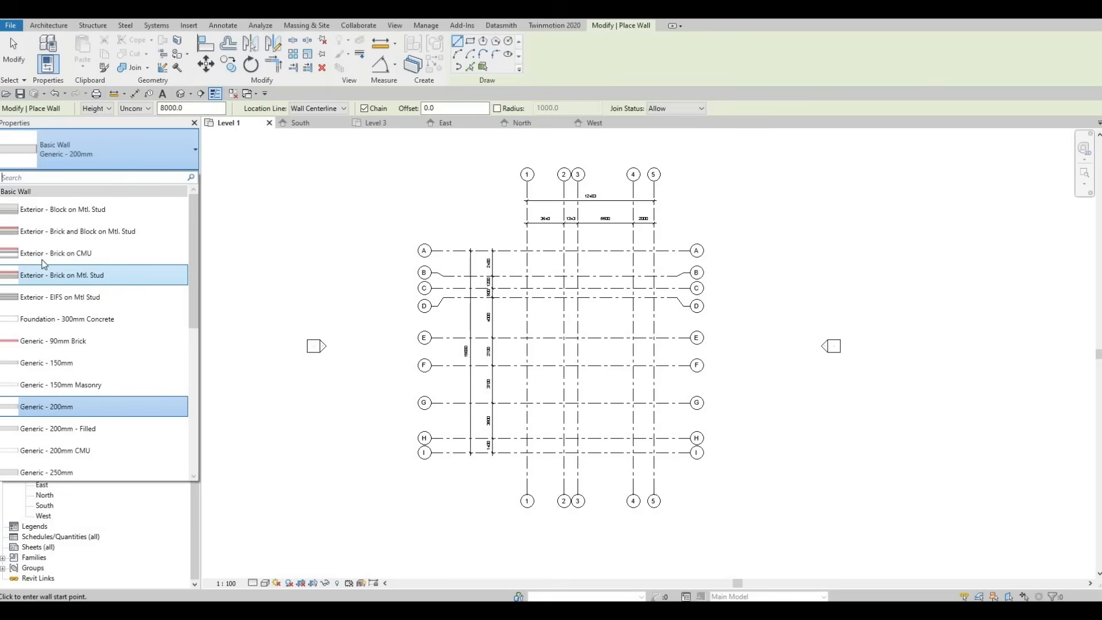
click(46, 279)
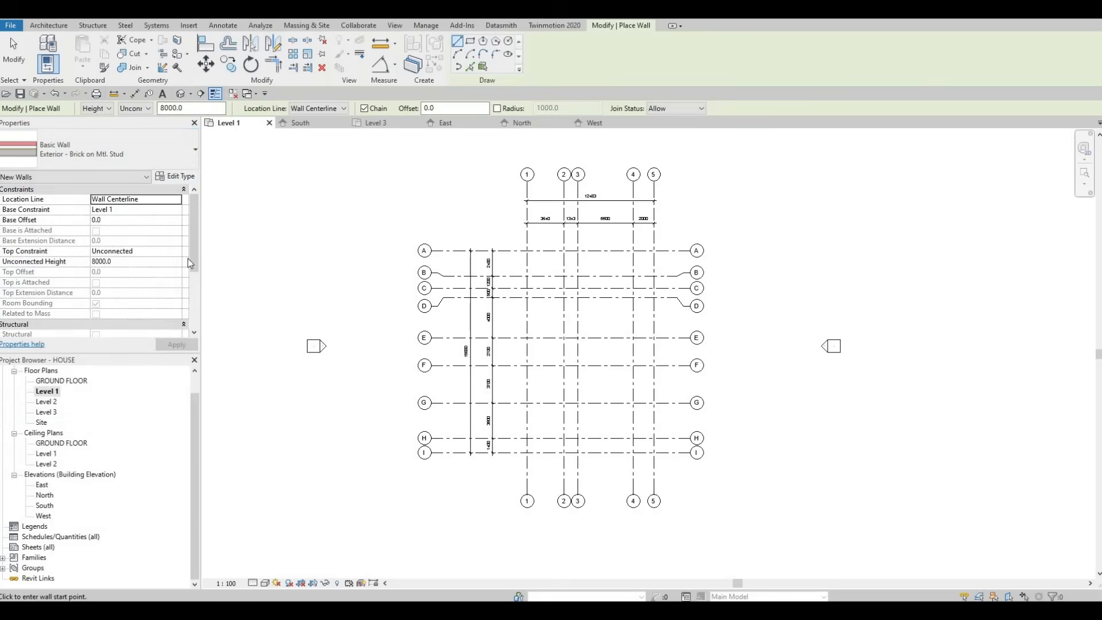
click(186, 175)
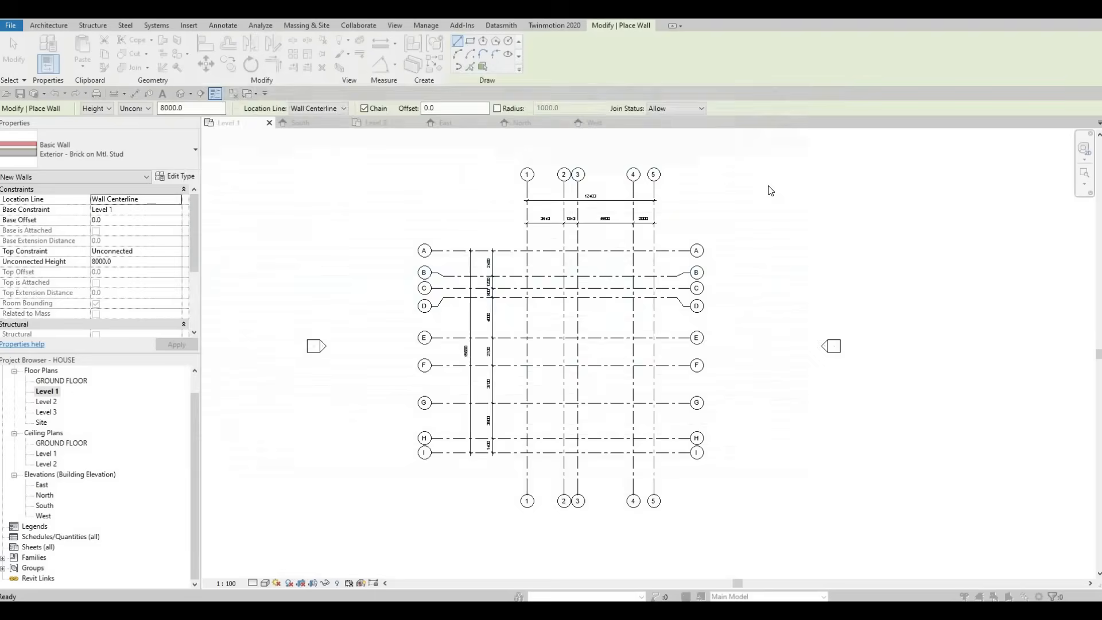
click(802, 115)
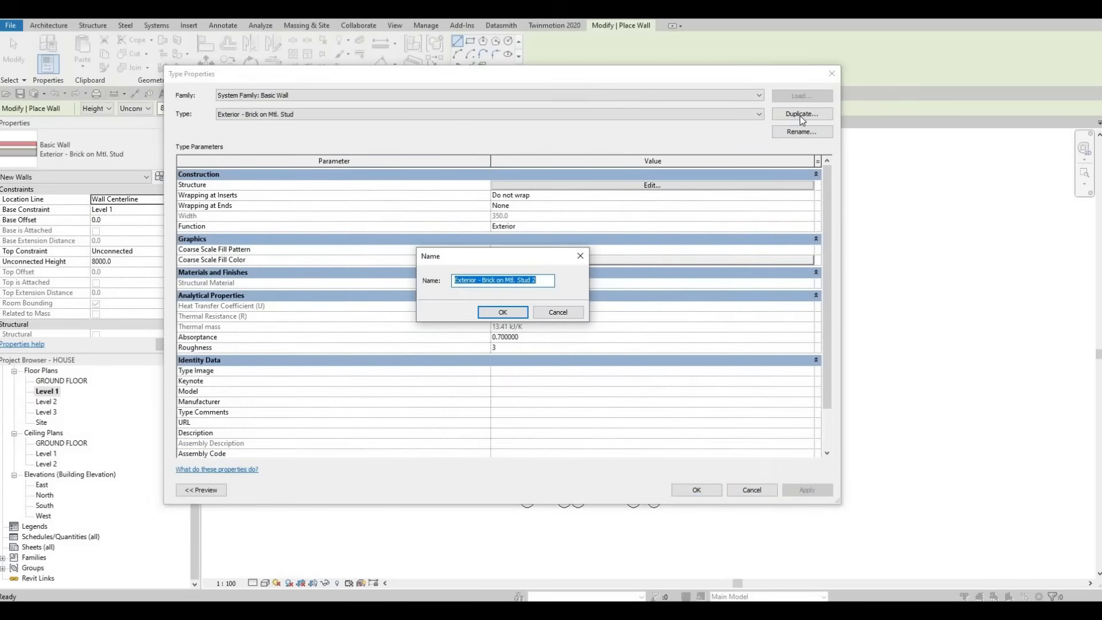
text(EXTE)
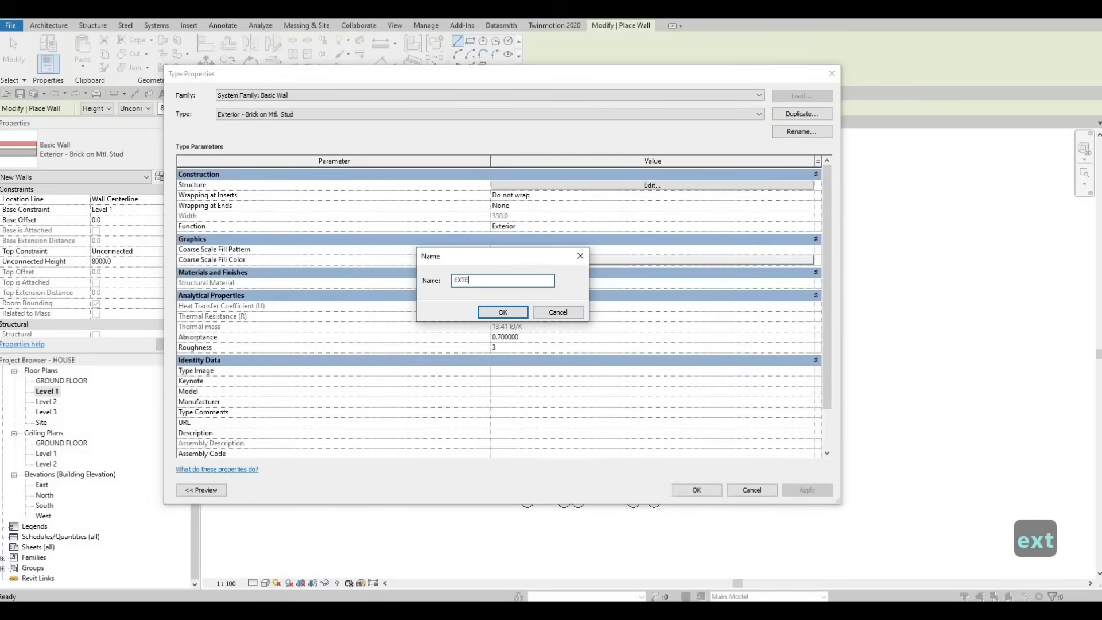
text(RIOR WALL 1)
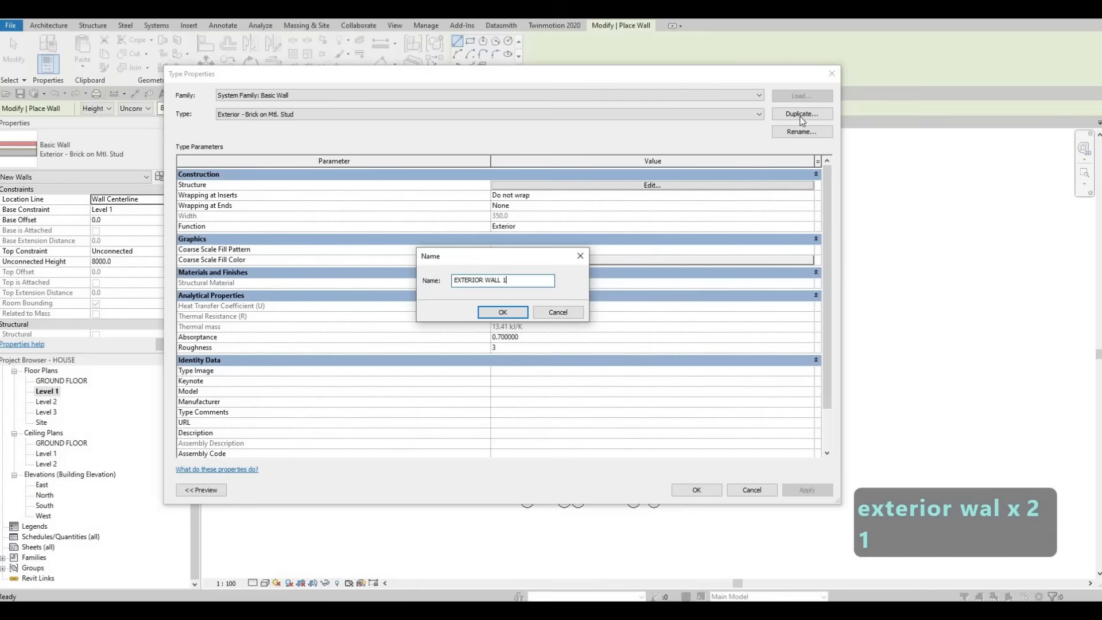
click(503, 312)
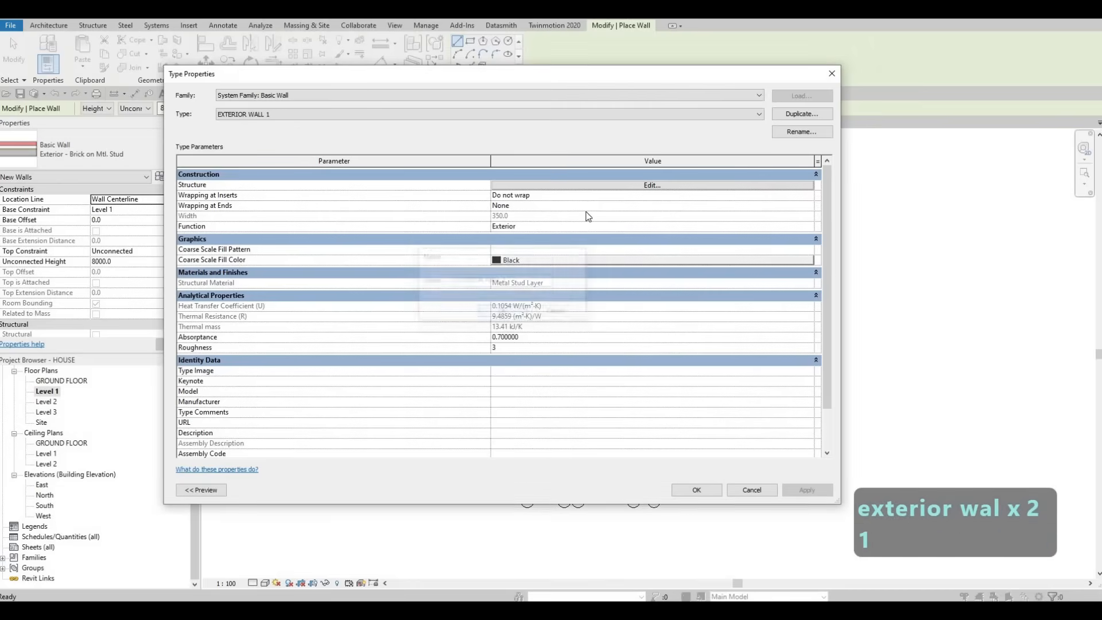
Step: Delete all layers outside the core boundaries from the EXTERIOR WALL 1 structure, keeping only the Structure [1] layer
click(622, 185)
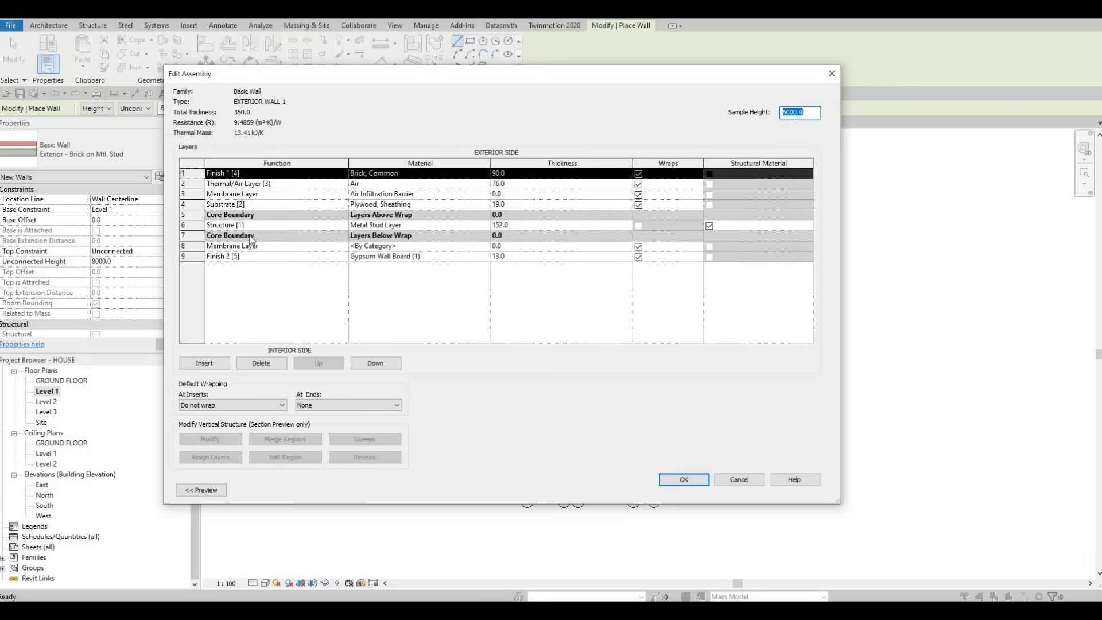
click(269, 365)
click(270, 365)
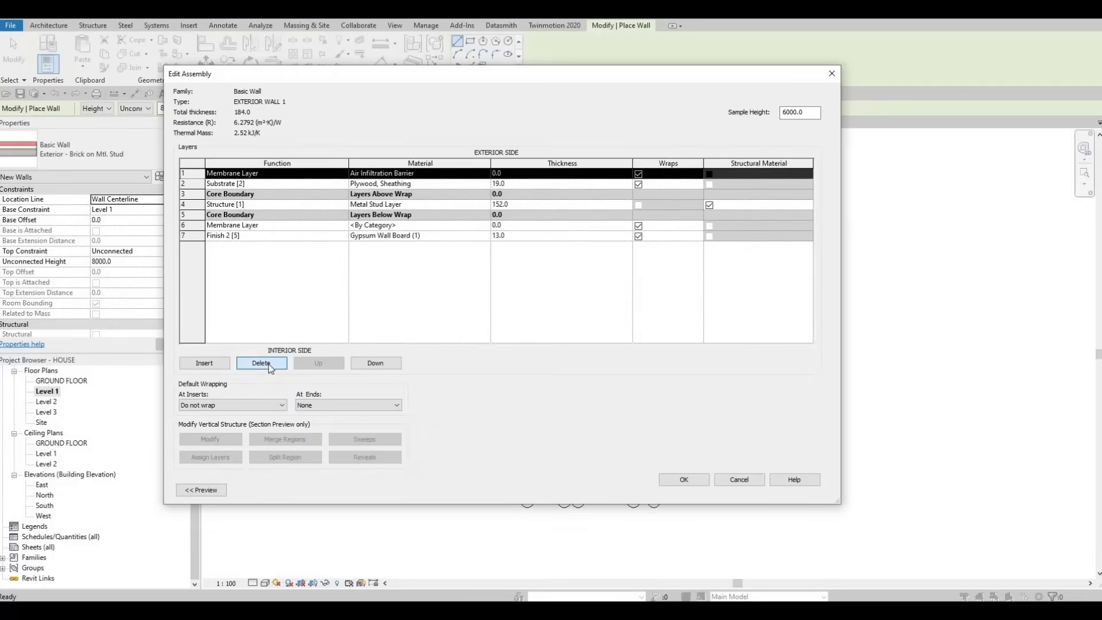
click(269, 365)
click(269, 365)
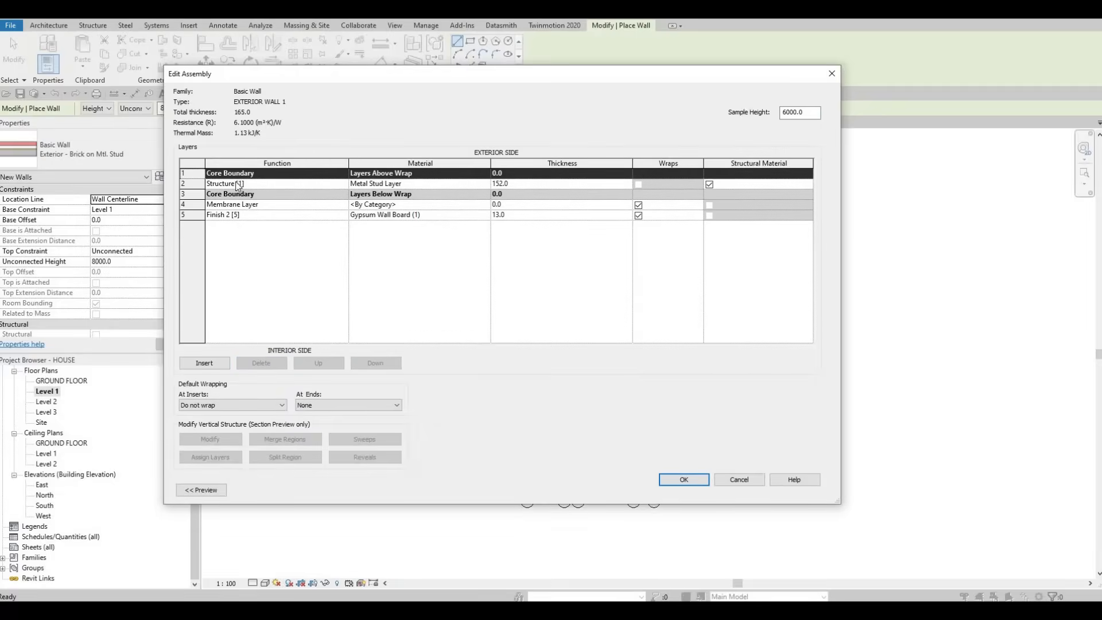
click(230, 205)
click(262, 364)
click(262, 363)
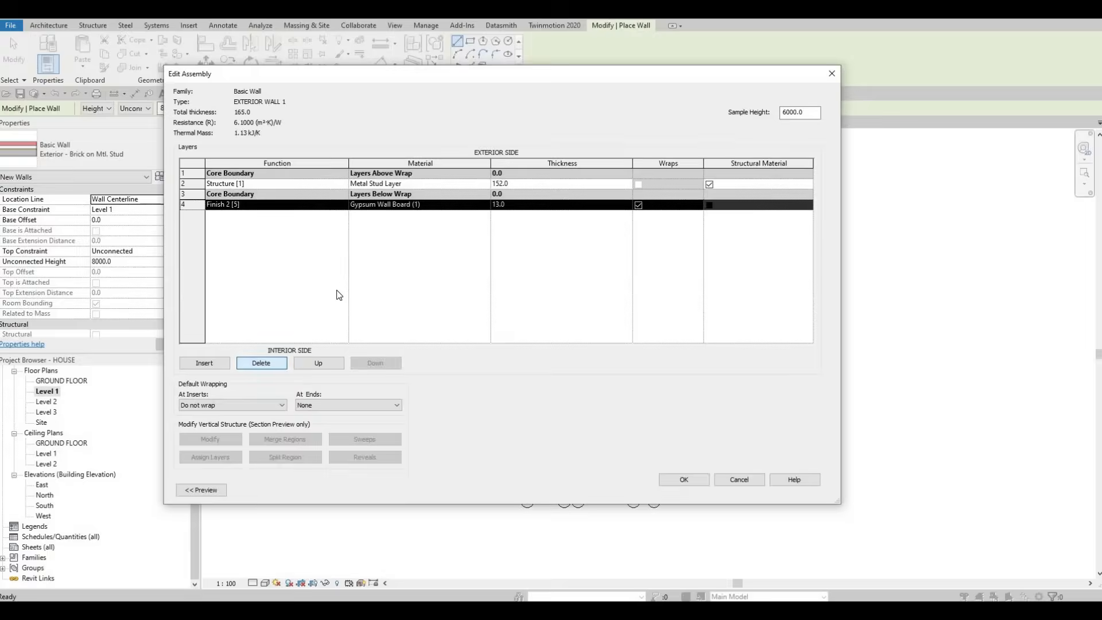
Step: Set the Structure [1] layer to 200 mm thick with the Gypsum Wall Board material and accept the wall type
click(549, 183)
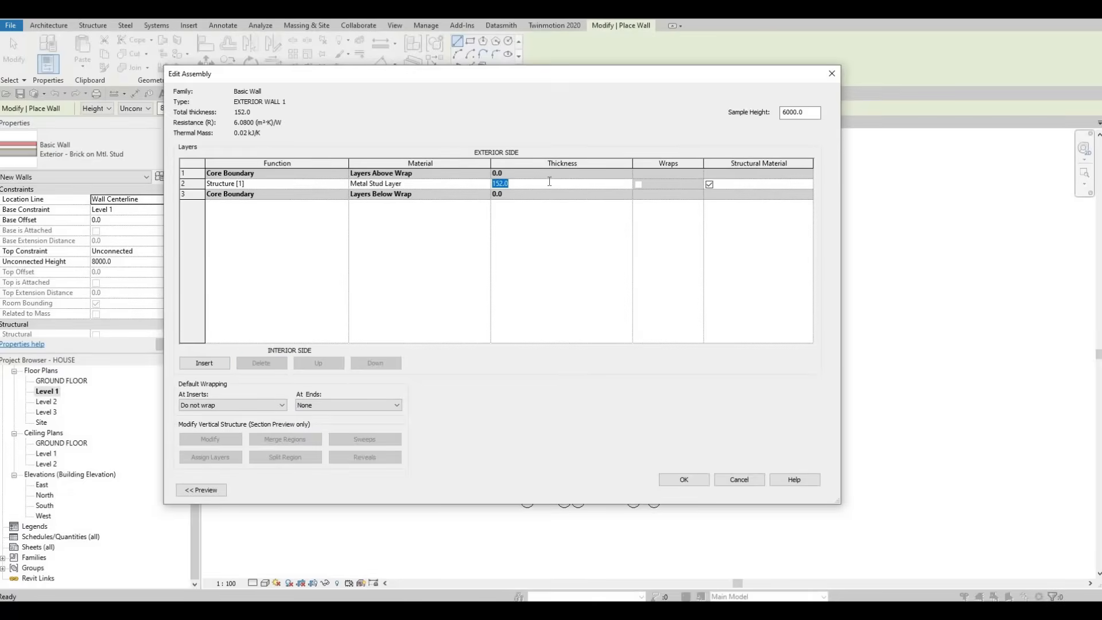
text(200)
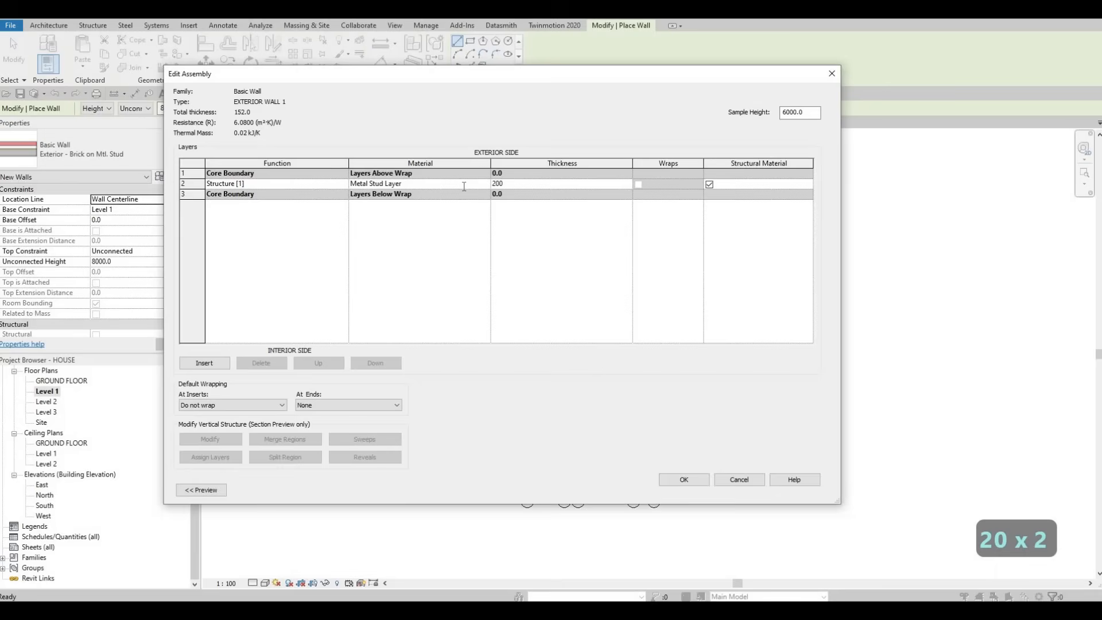
click(482, 184)
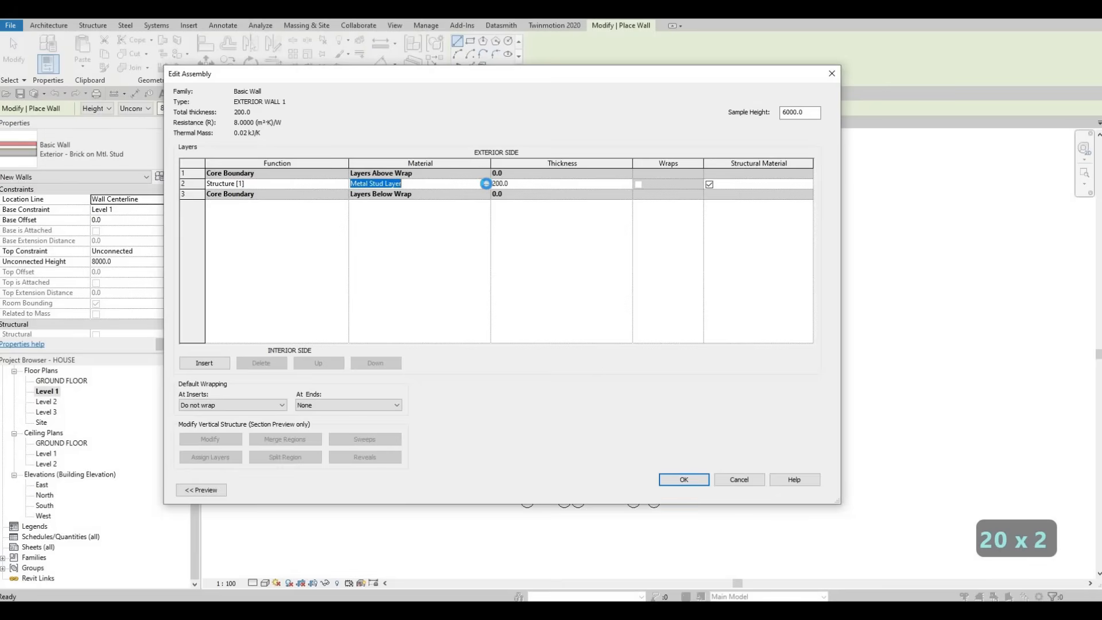
click(485, 184)
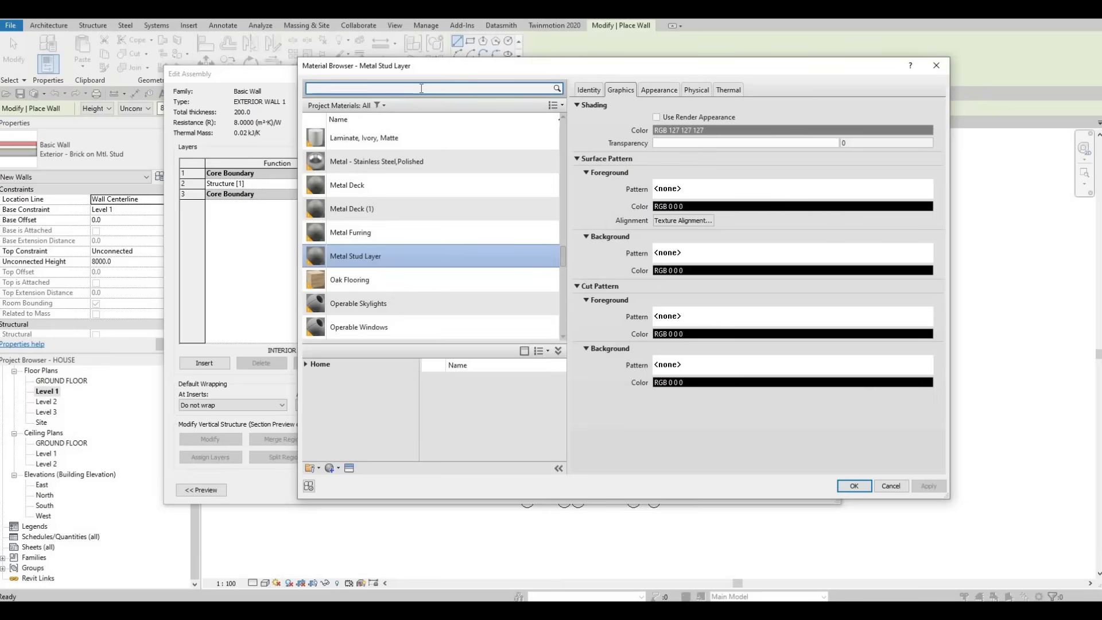
text(GY)
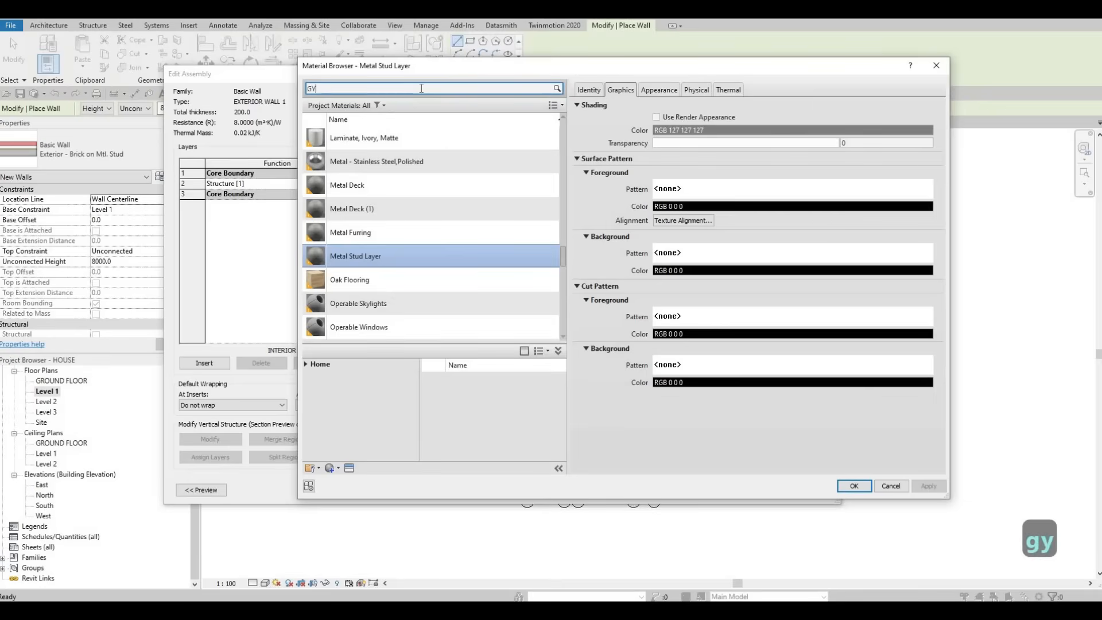
click(393, 152)
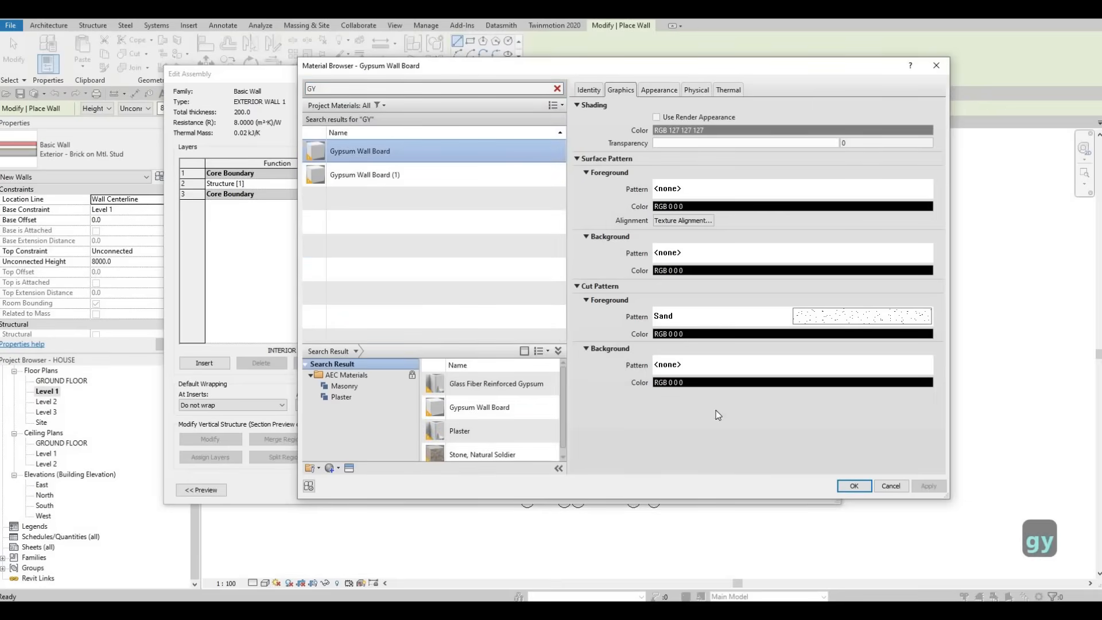
click(852, 486)
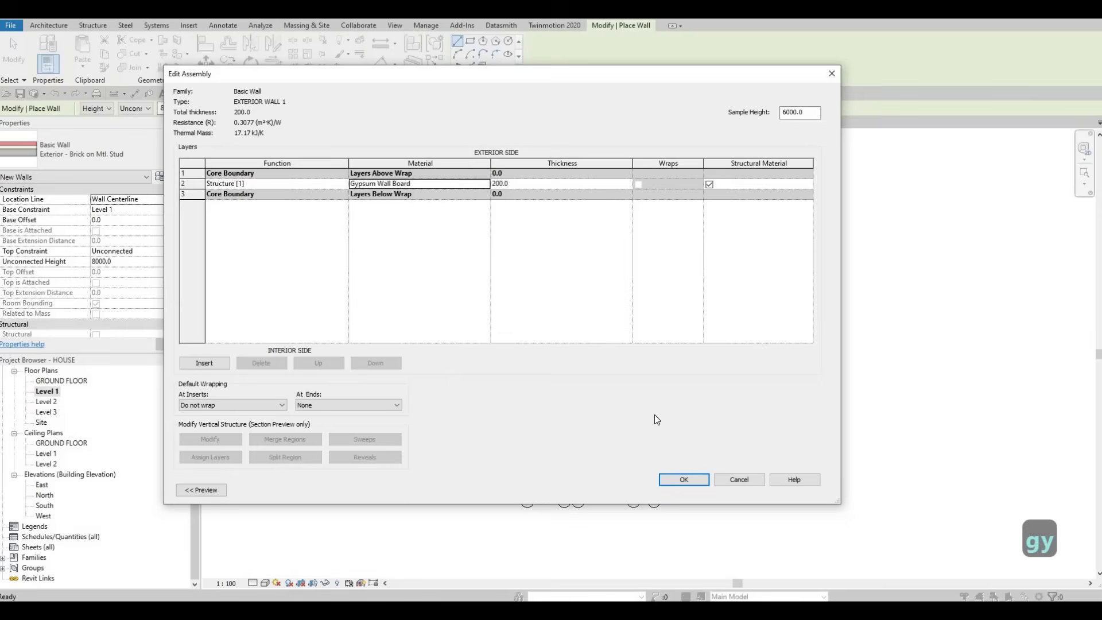
click(692, 484)
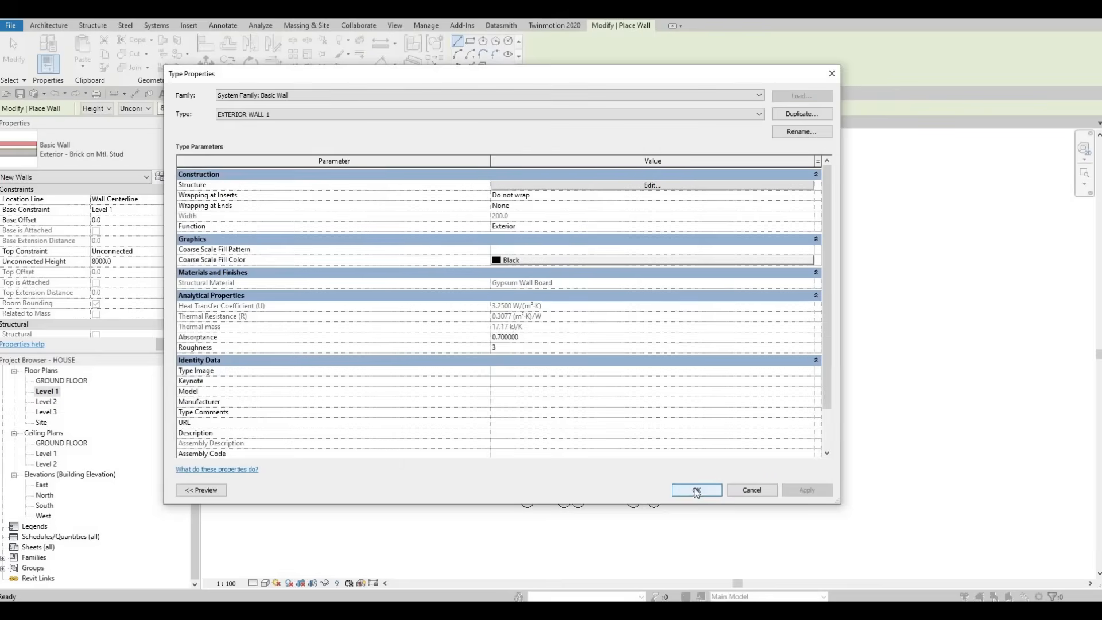
click(695, 489)
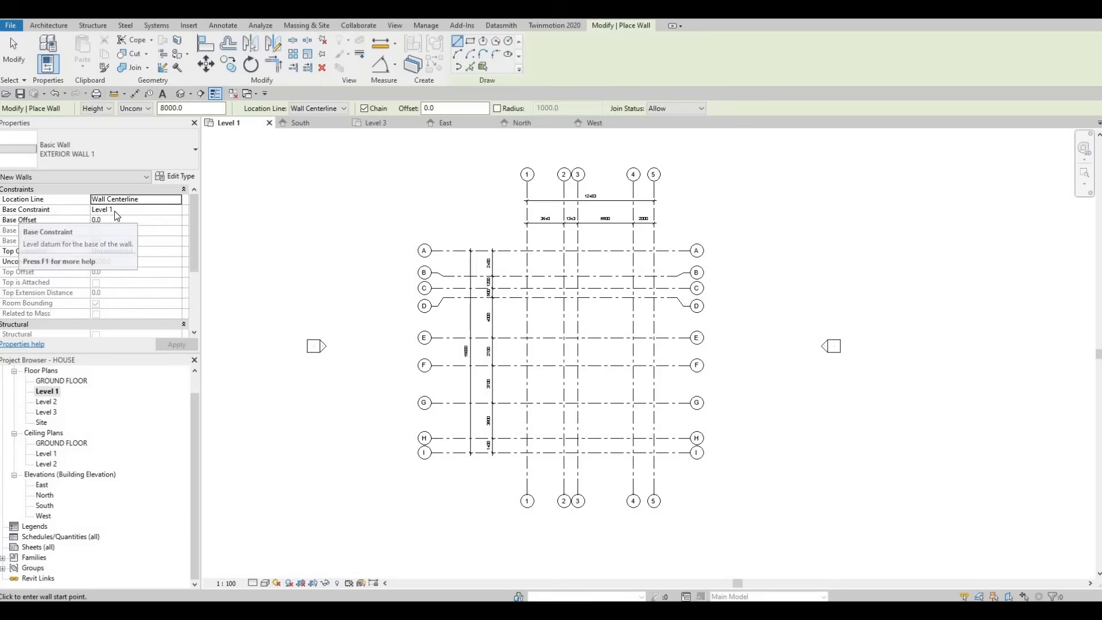
Step: Set the new walls' top constraint to Up to level: Level 2
click(179, 253)
click(177, 251)
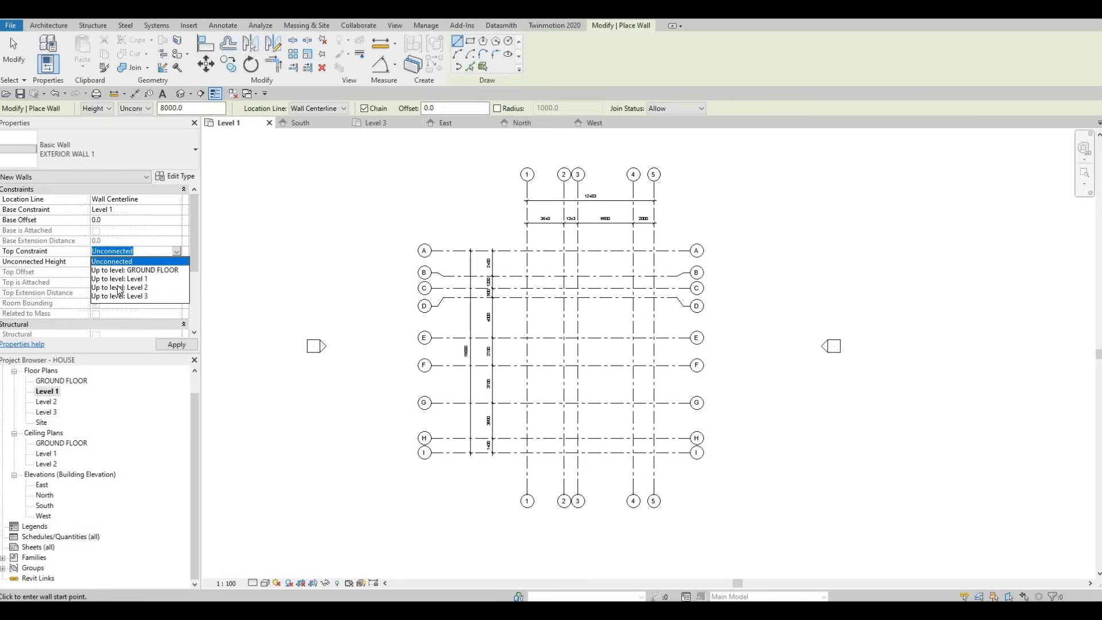
click(119, 287)
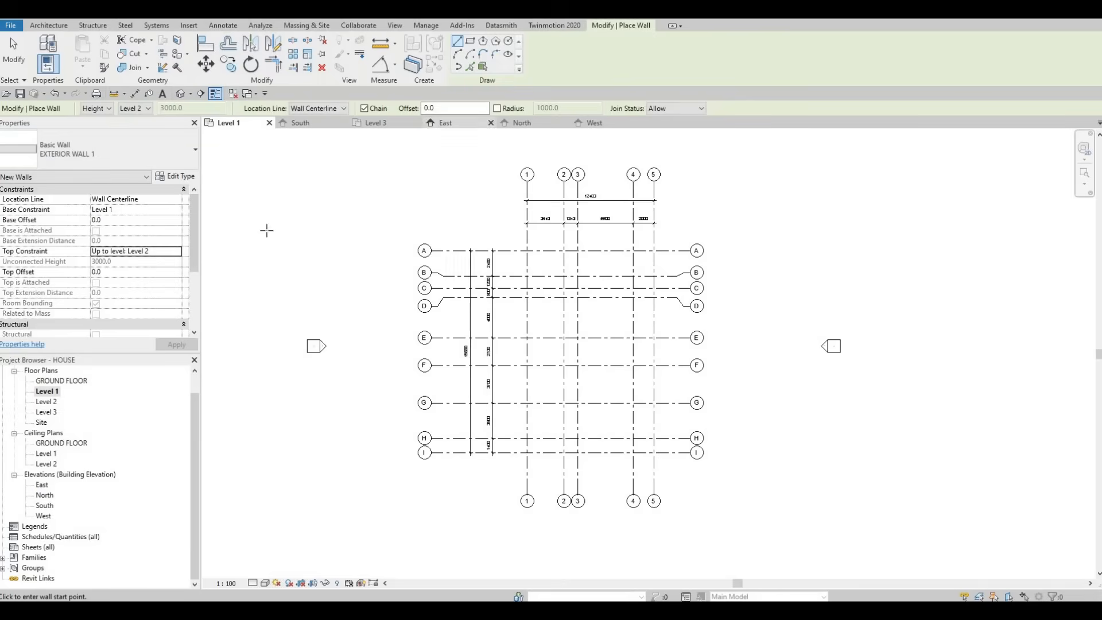
Step: Draw an EXTERIOR WALL 1 wall along grid A from grid 1 to grid 5
scroll(115, 259, down, 2)
scroll(115, 258, up, 2)
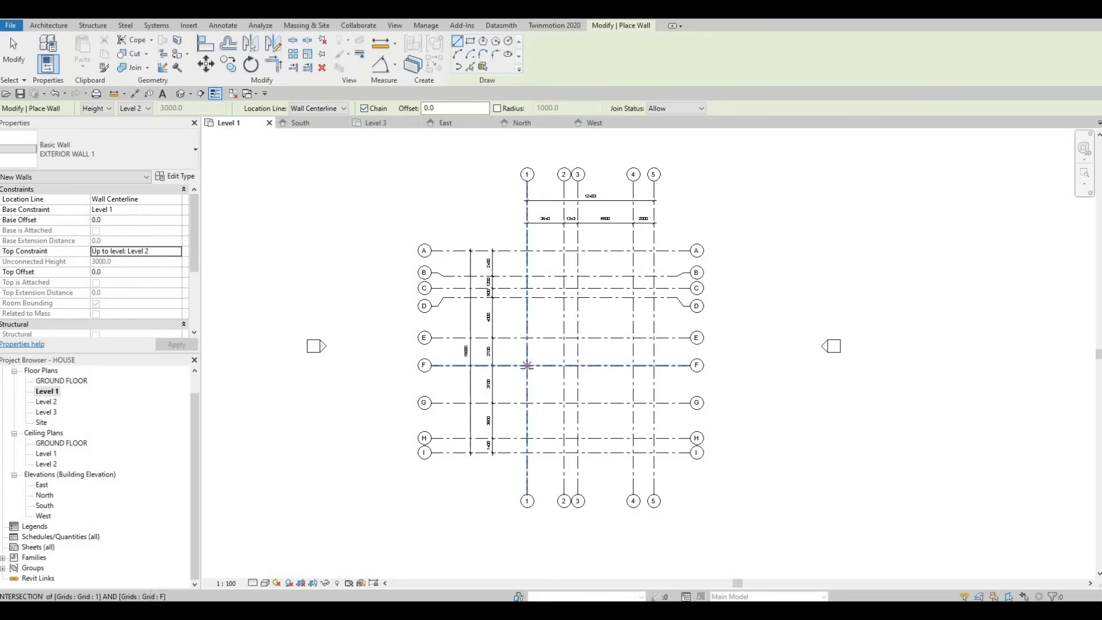
click(527, 365)
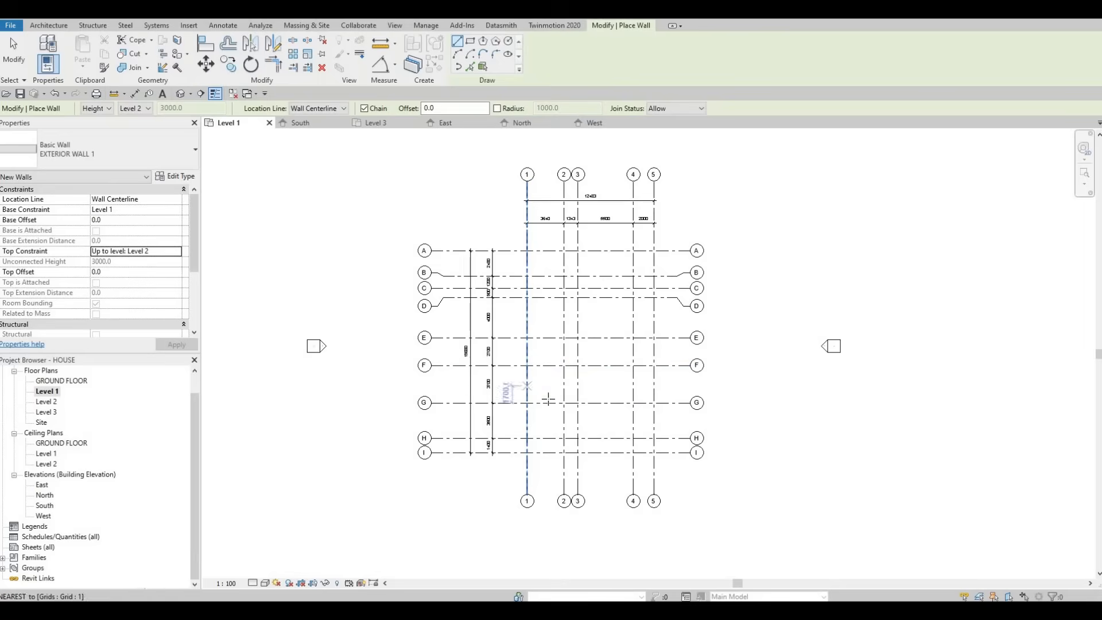
middle_drag(573, 398, 581, 364)
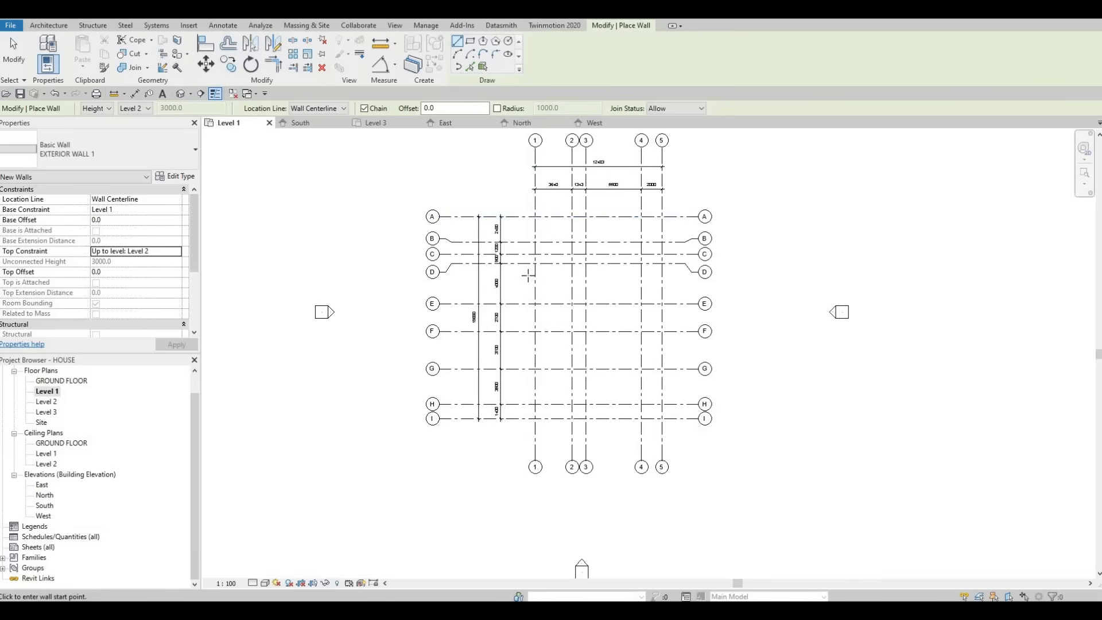
middle_drag(542, 220, 531, 270)
scroll(531, 271, up, 2)
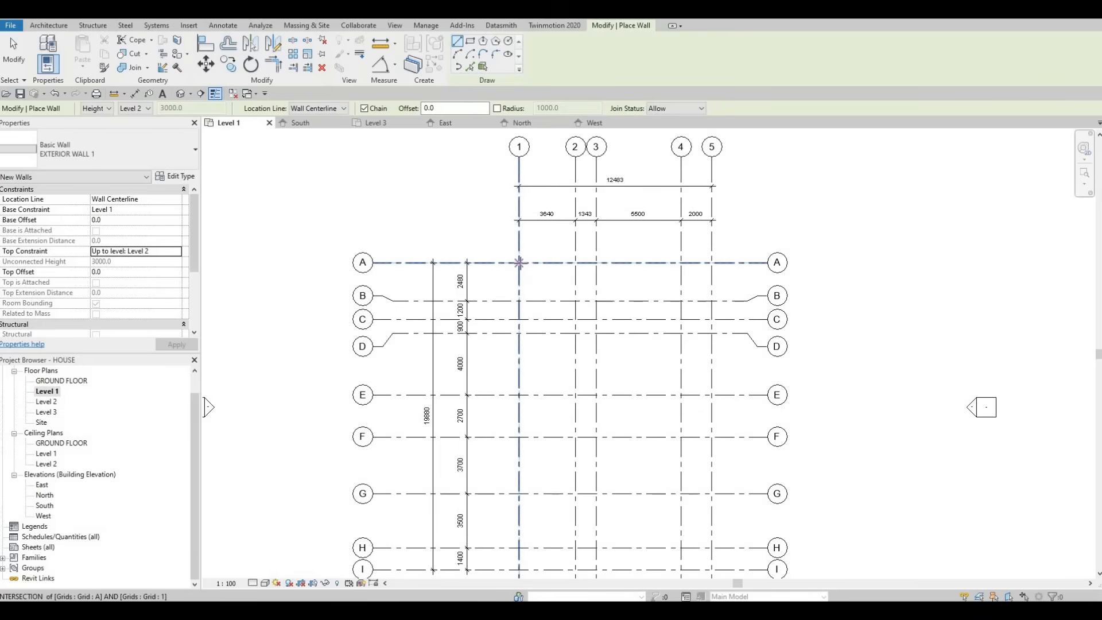
click(519, 263)
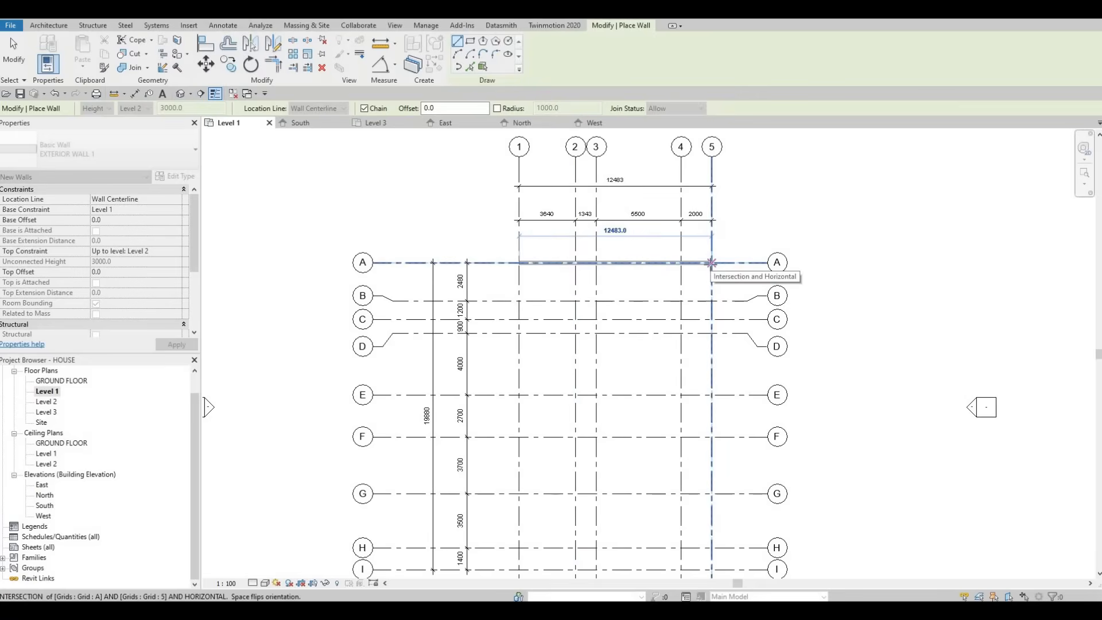
click(711, 262)
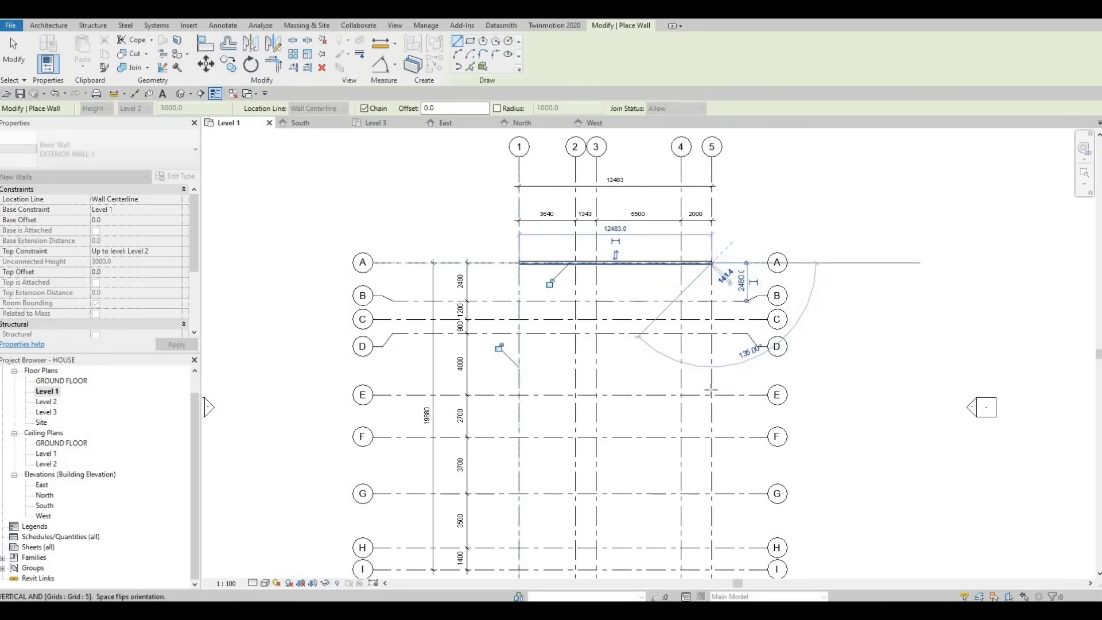
Step: Continue the wall chain along grid 5 to G, along grid G to 3, and along grid 3 to I, then end the chain
middle_drag(712, 393, 701, 277)
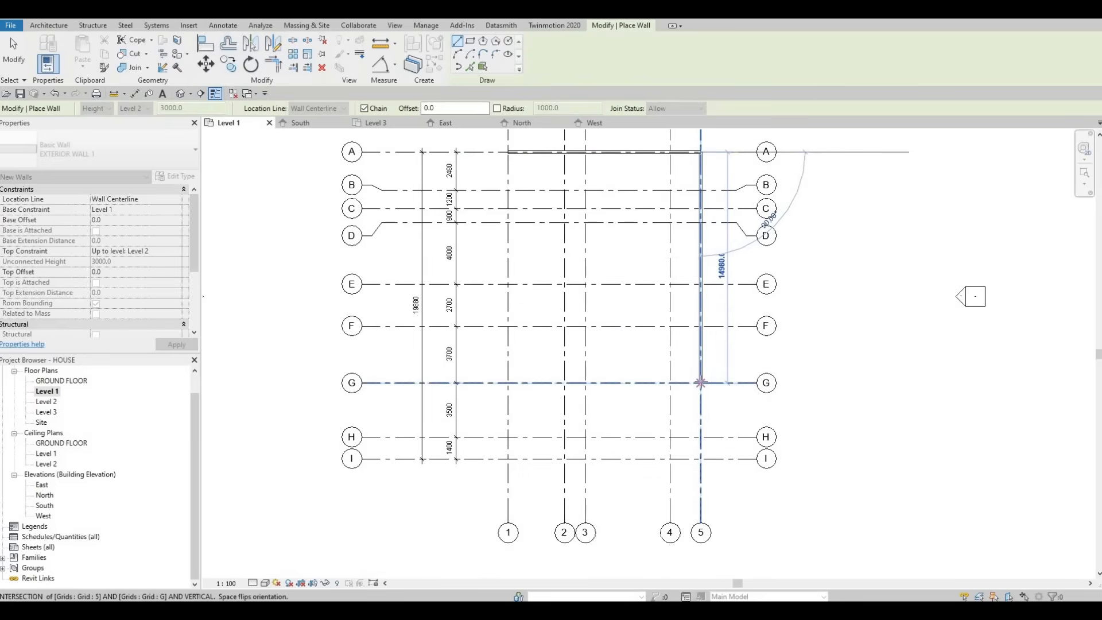
click(701, 382)
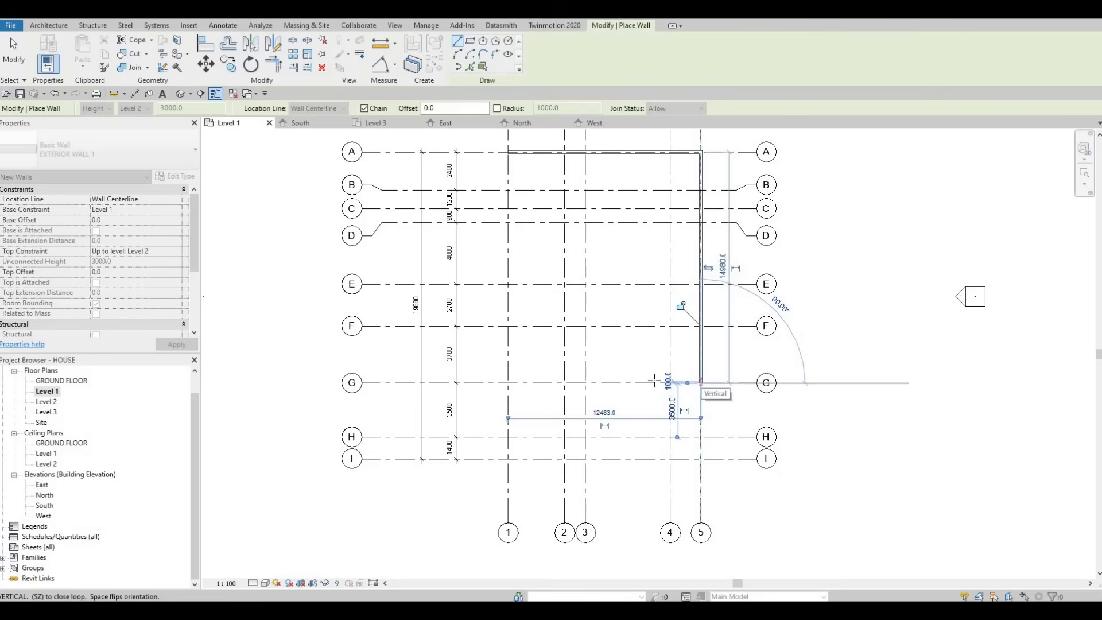
click(584, 383)
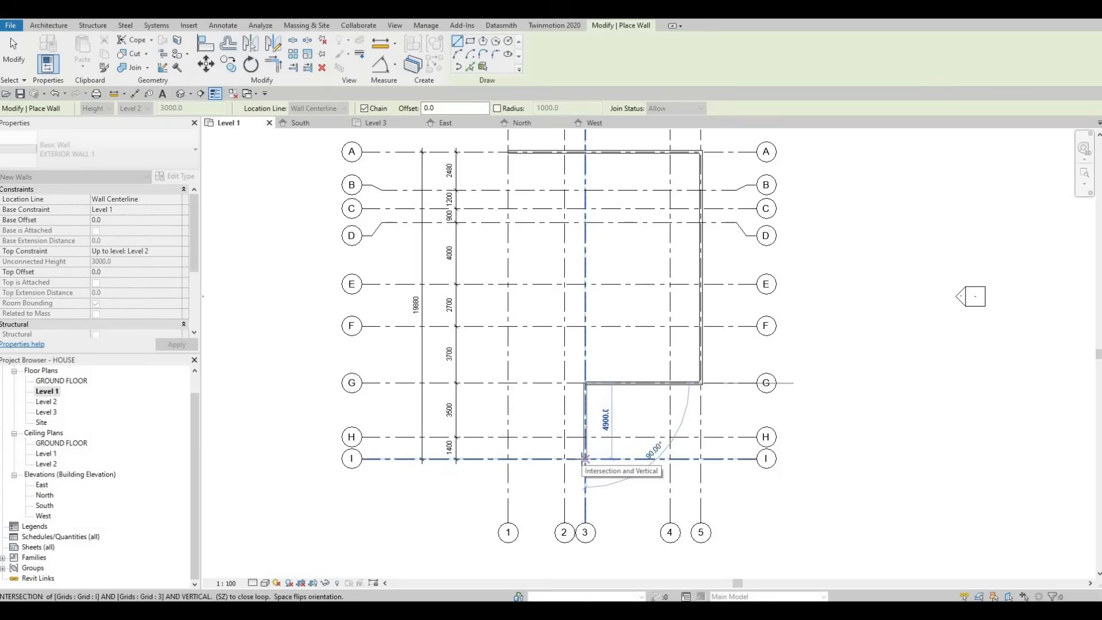
click(586, 457)
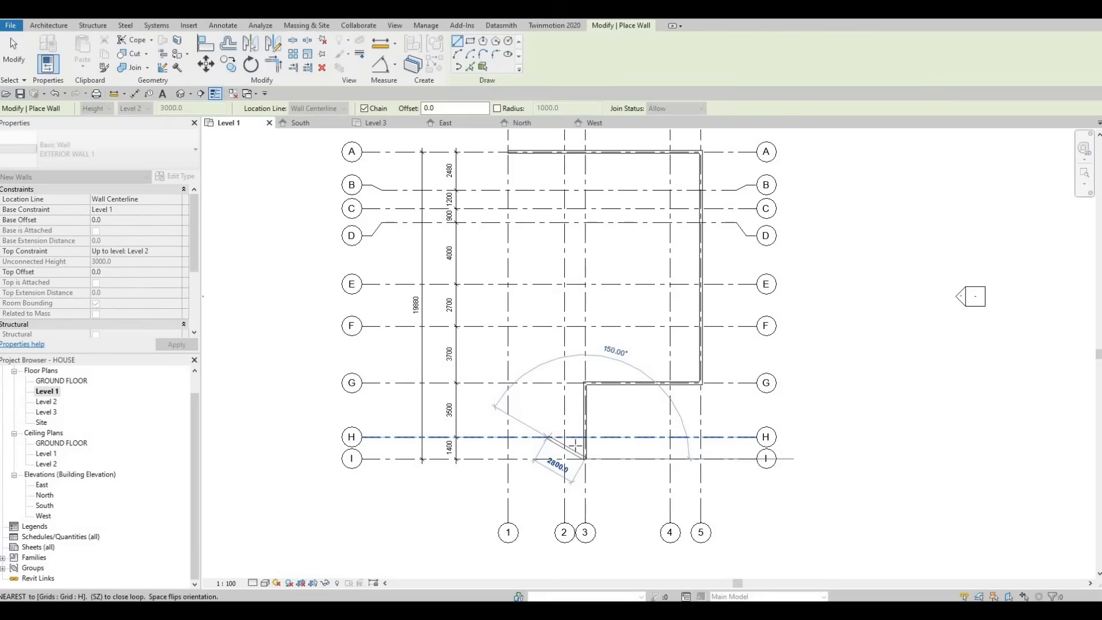
key(Escape)
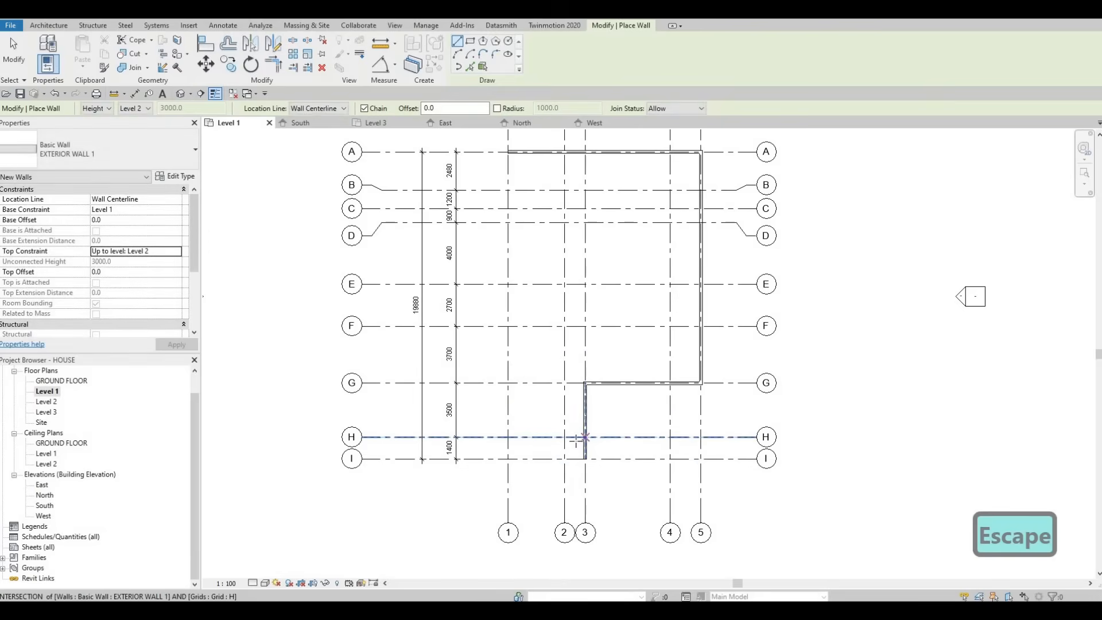
Step: Draw a 3000 mm wall along grid H, starting from the grid 3 wall and running toward grid 1
click(576, 439)
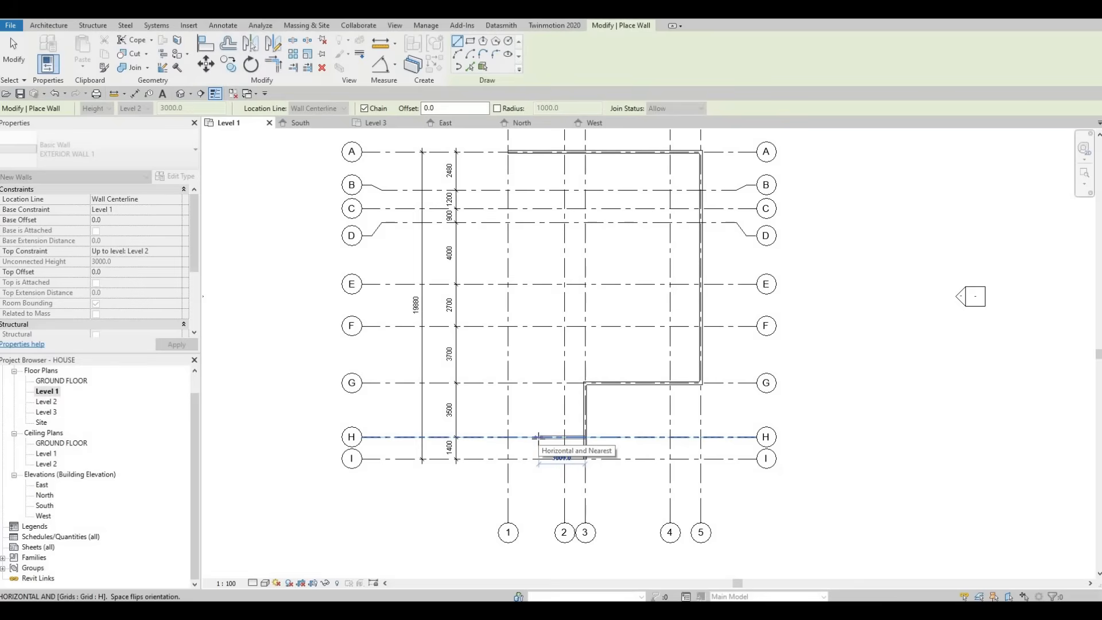
text(3000)
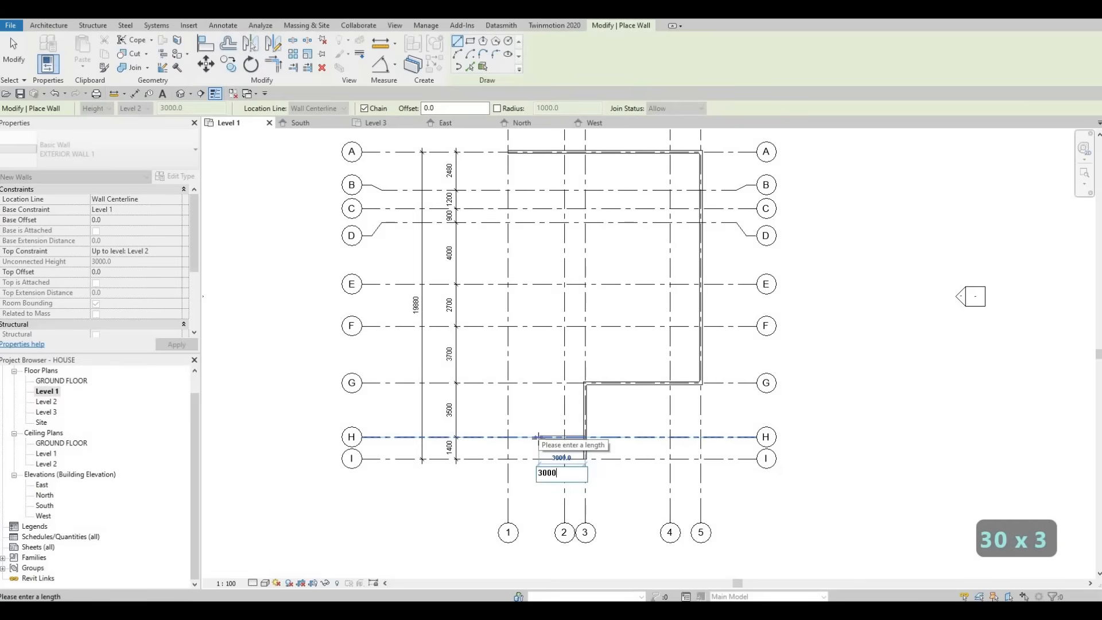
key(Return)
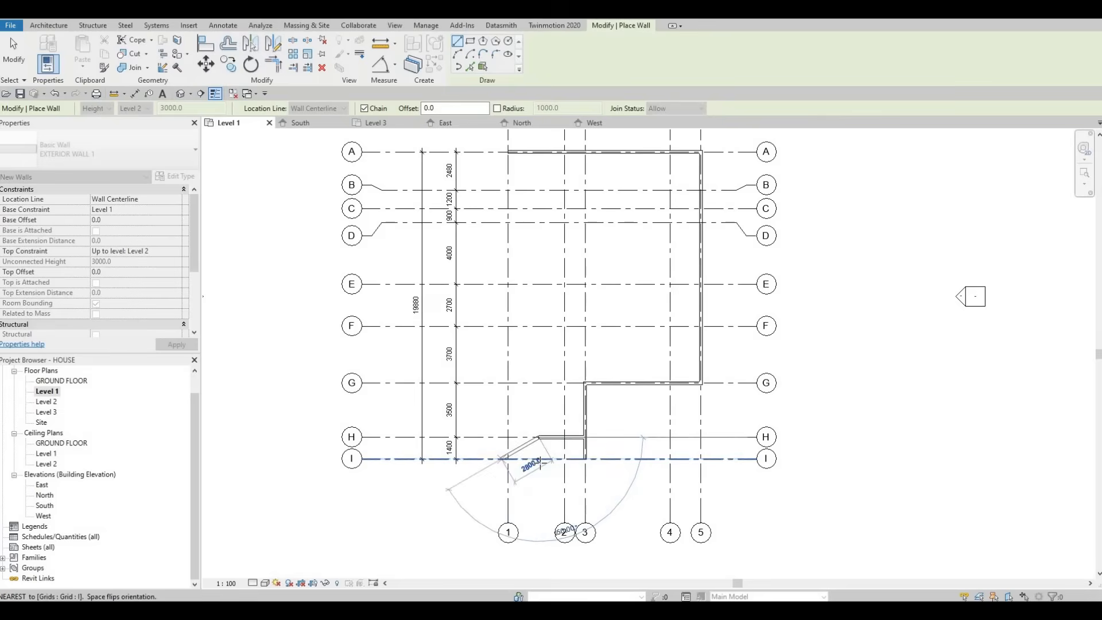
Step: Continue the chain perpendicular to grid I, along grid I to grid 1, and along grid 1 to the A/1 corner, closing the outline
click(530, 462)
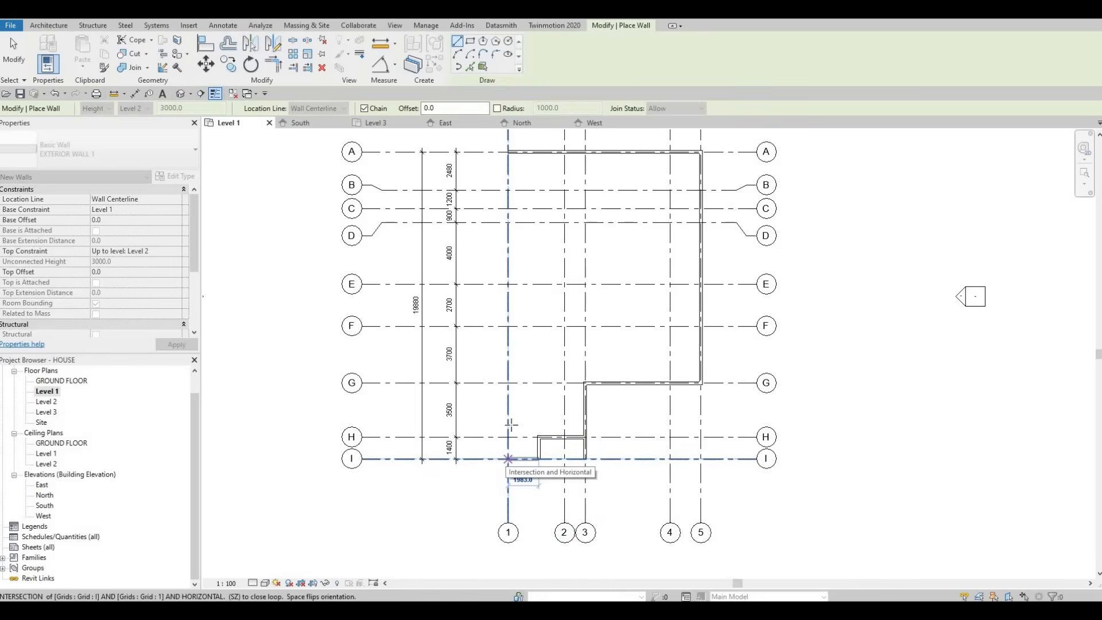
click(510, 424)
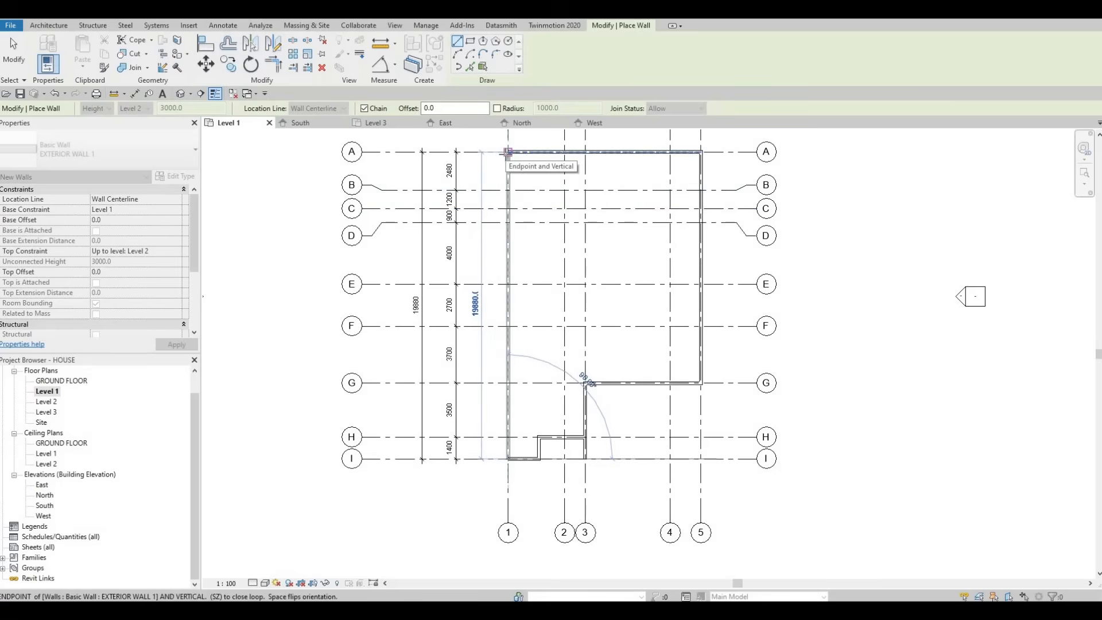
click(508, 153)
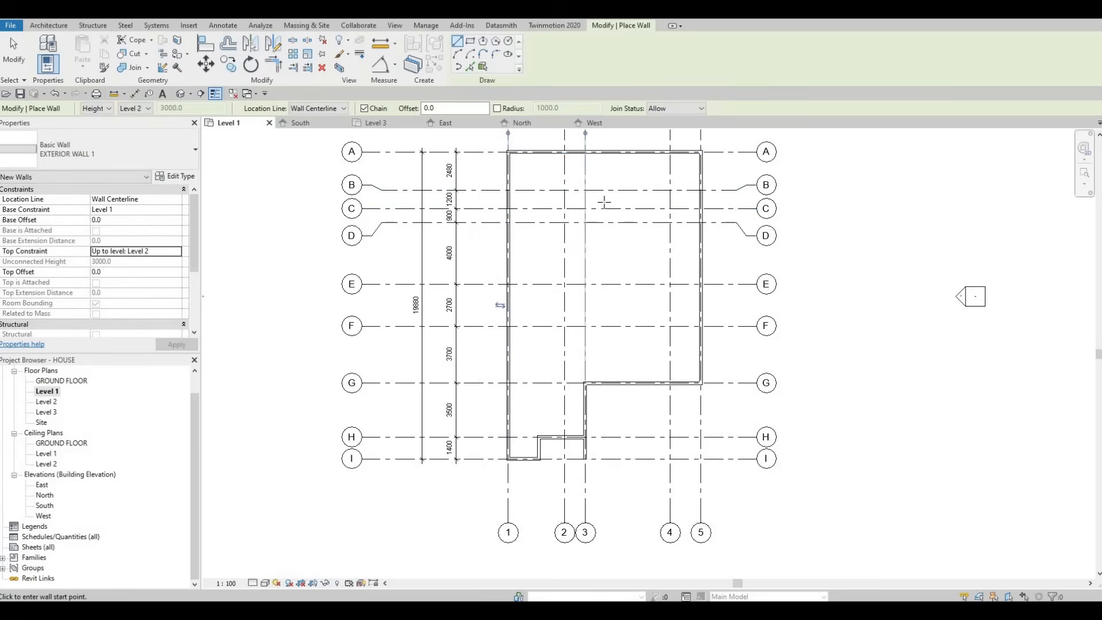
key(Escape)
key(Escape)
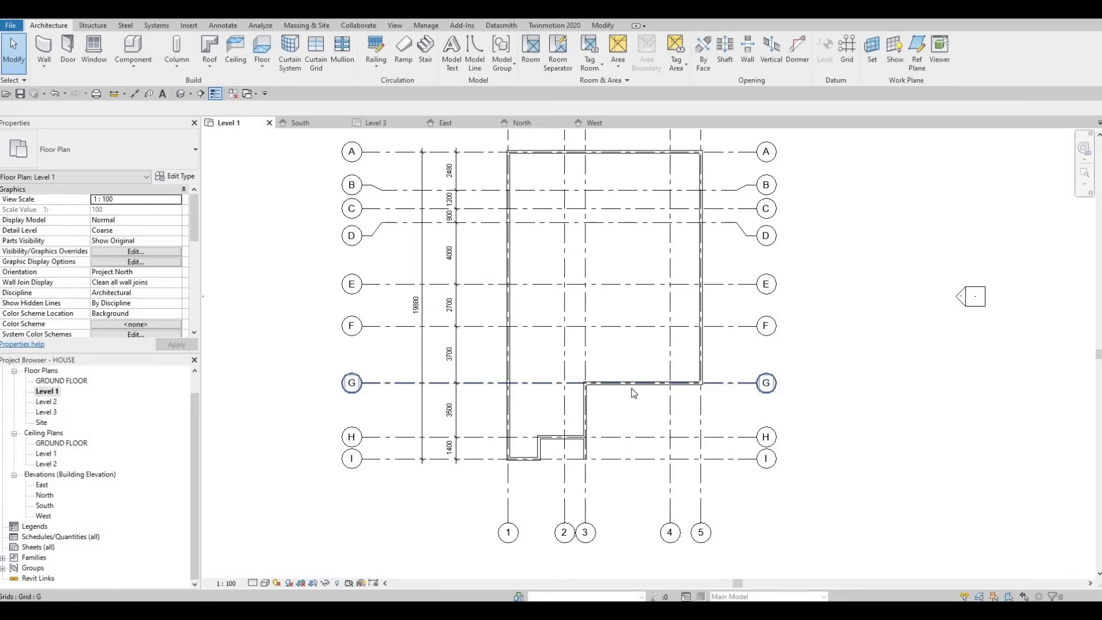
scroll(618, 437, down, 1)
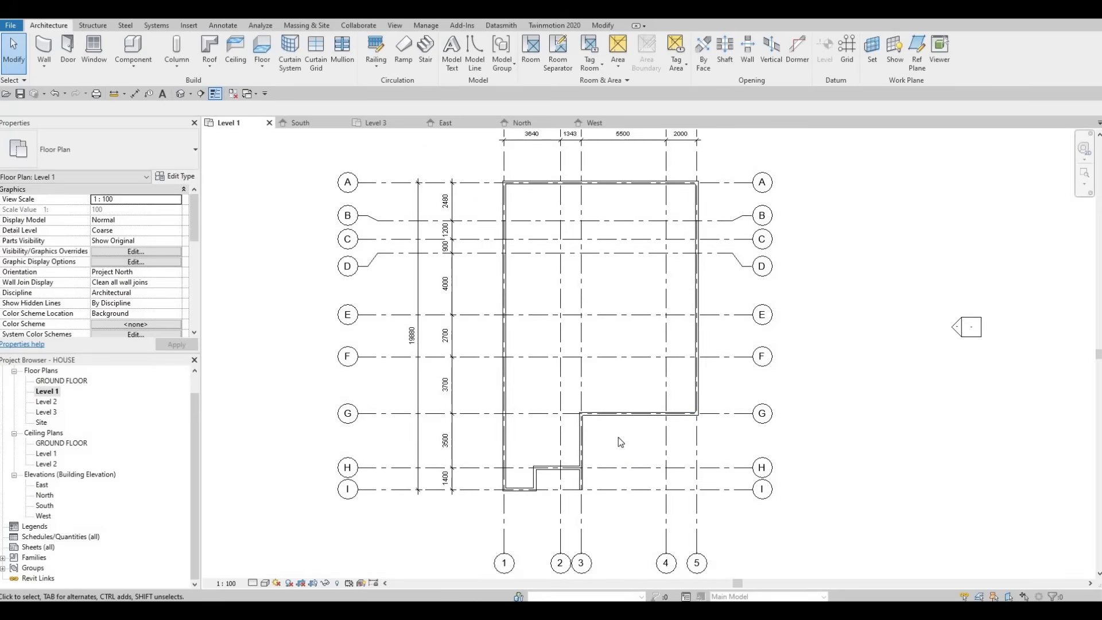
scroll(620, 425, down, 1)
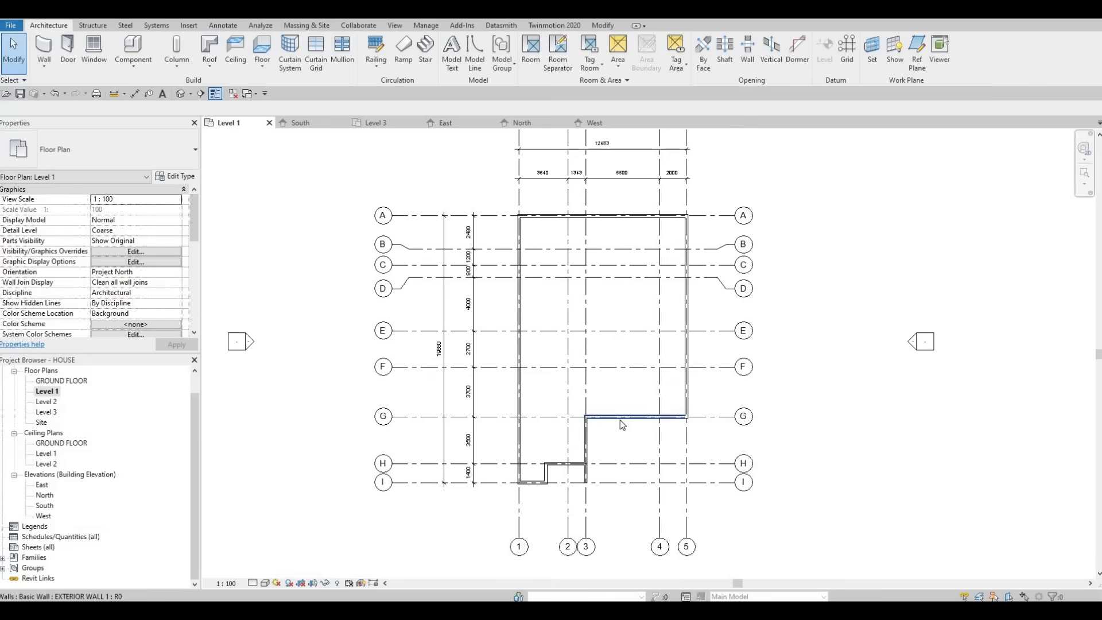
click(622, 434)
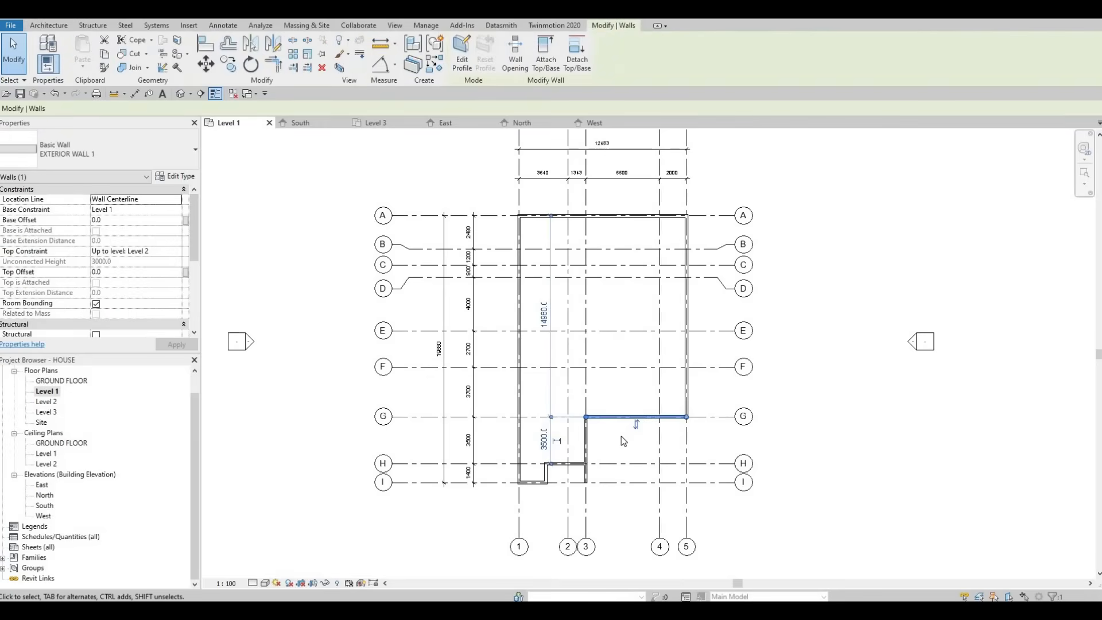
key(c)
key(s)
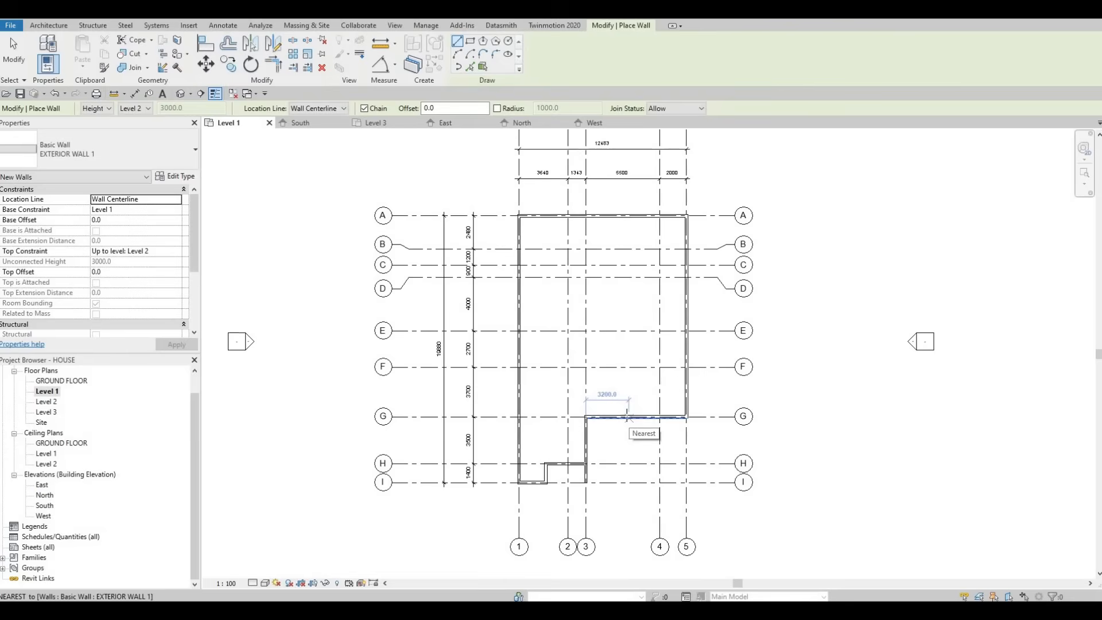
key(Escape)
key(Escape)
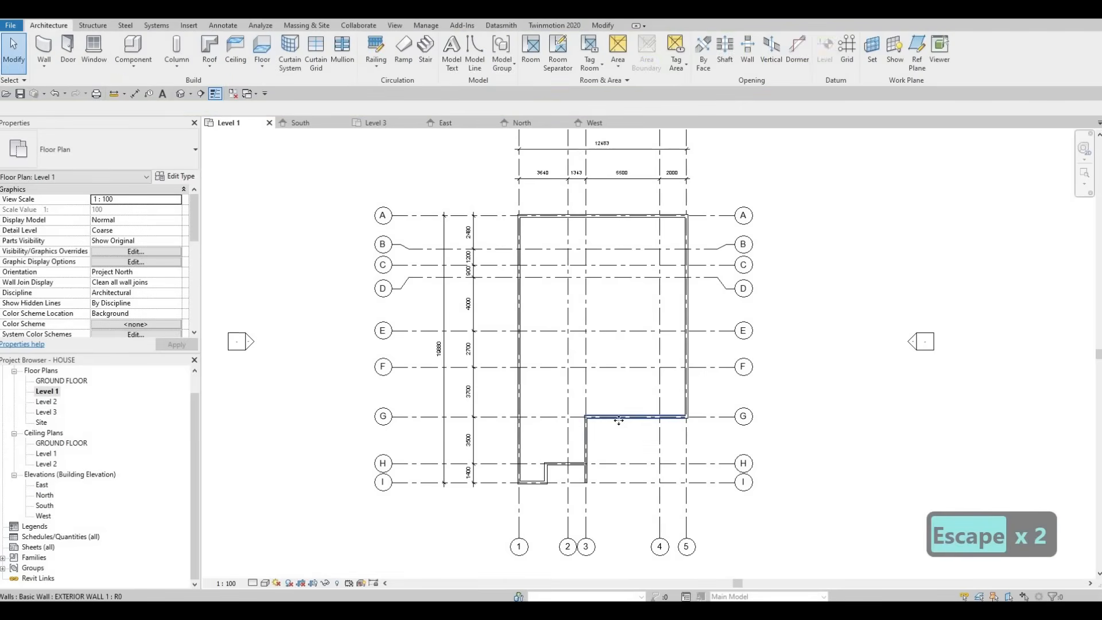
click(618, 421)
key(c)
key(s)
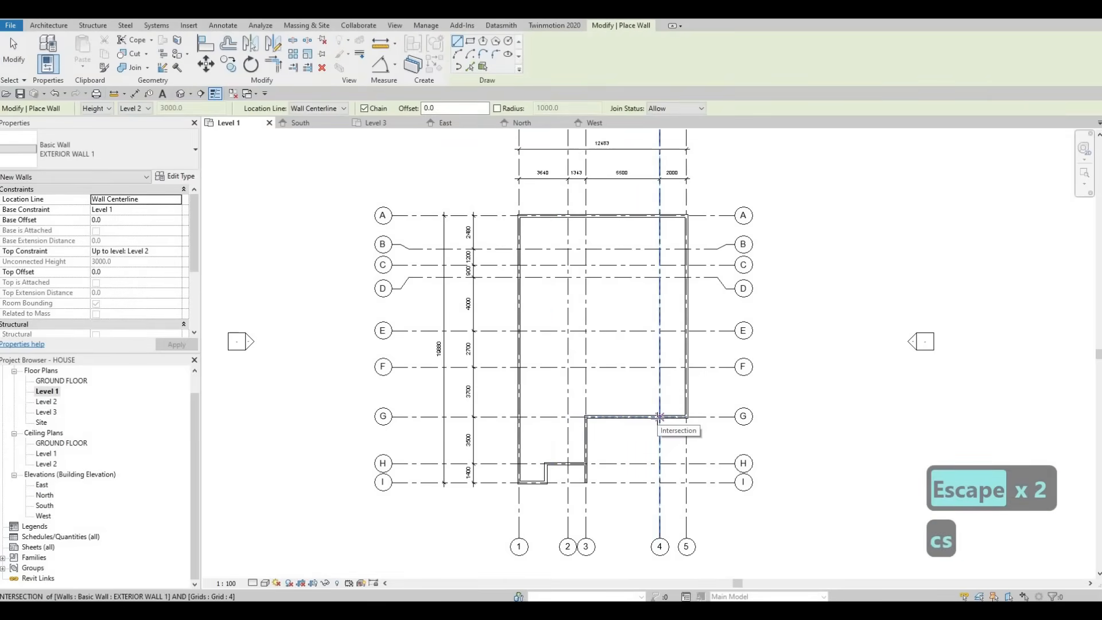
key(Escape)
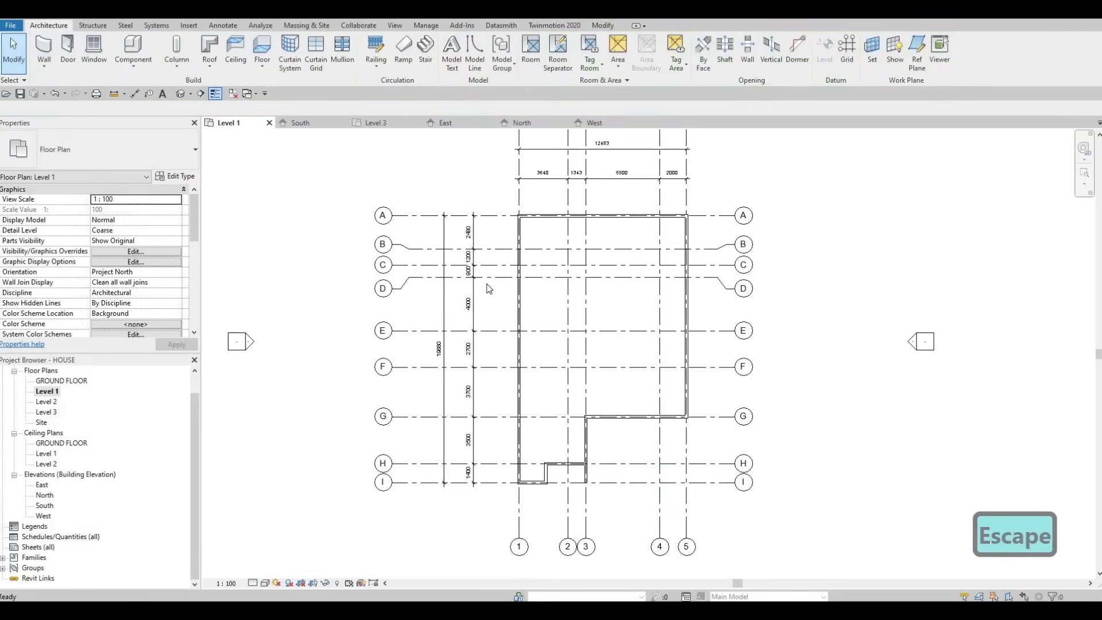
key(Escape)
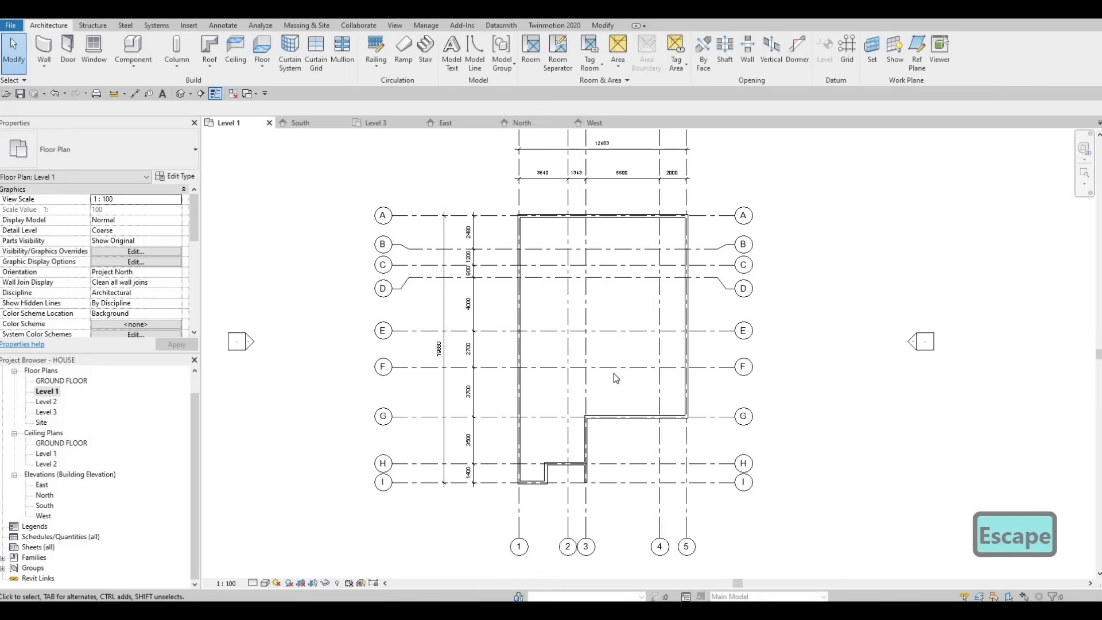
key(F1)
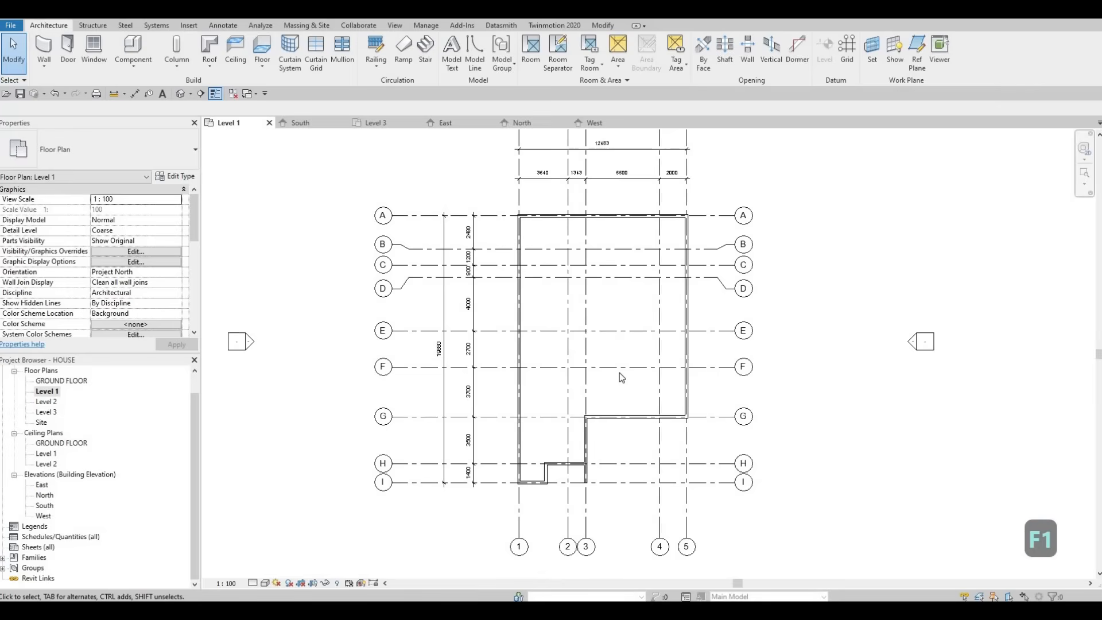
Step: Use Create Similar on the grid G wall and draw a matching wall along grid 4 from G to D
click(638, 425)
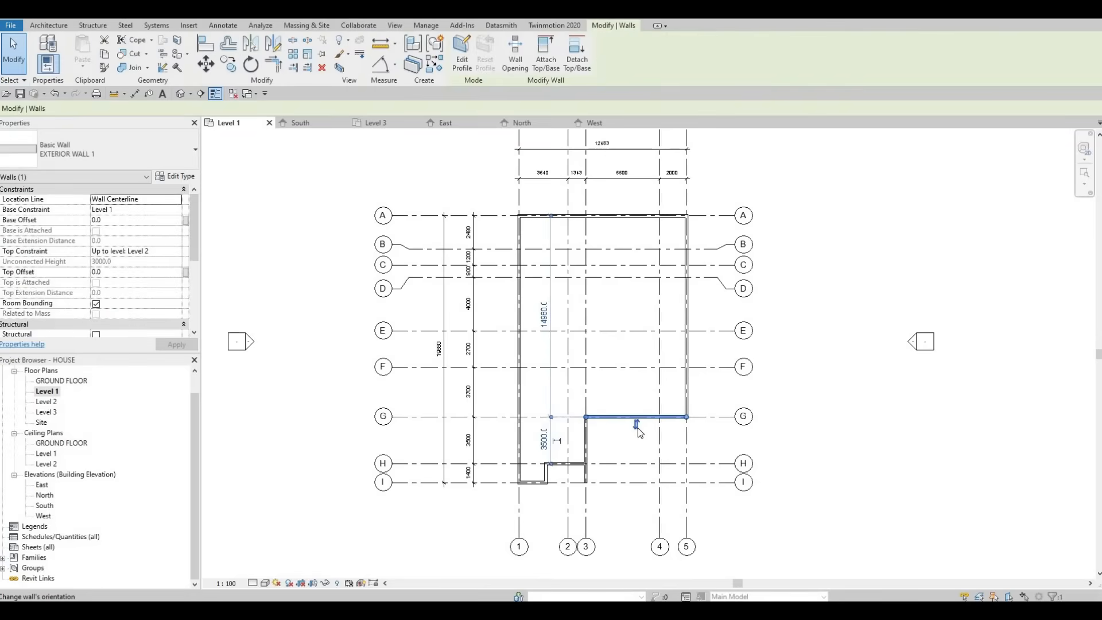
key(c)
key(s)
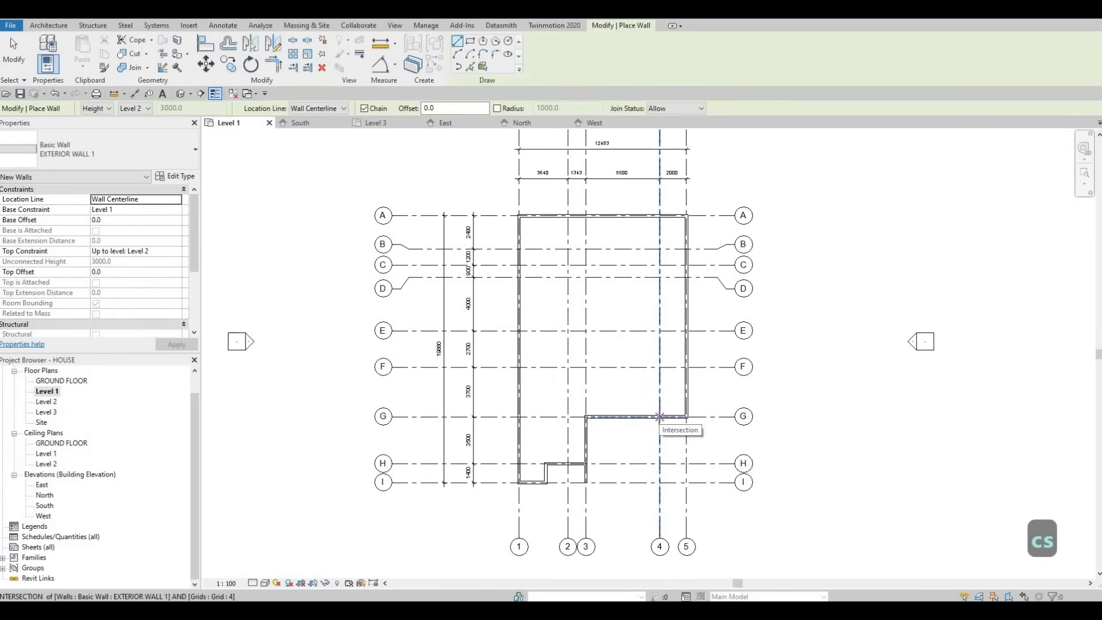
click(660, 417)
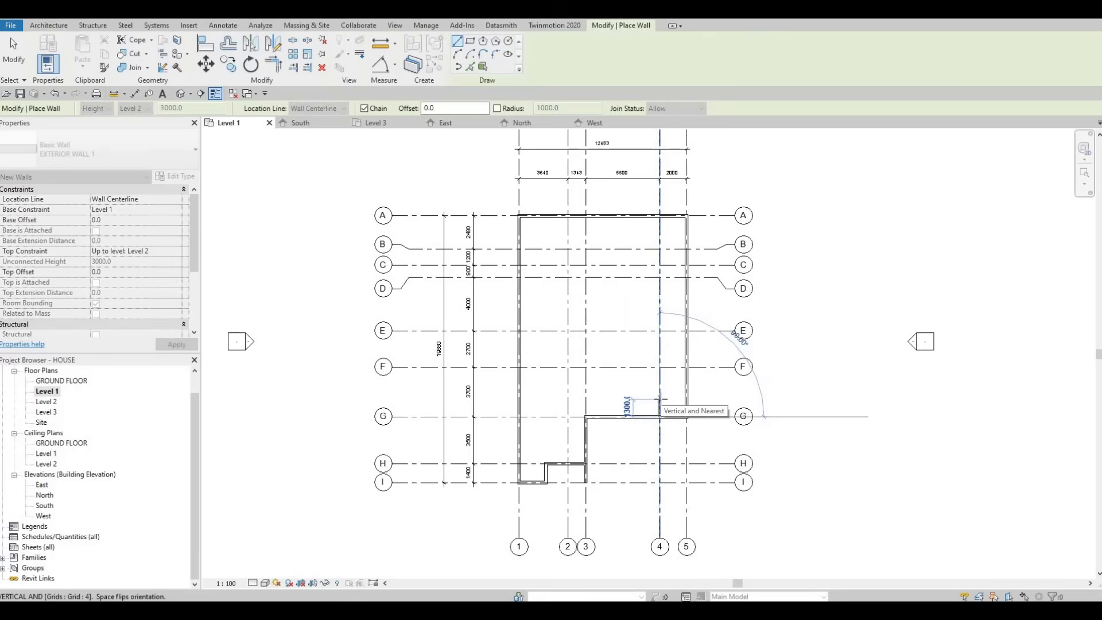
click(660, 279)
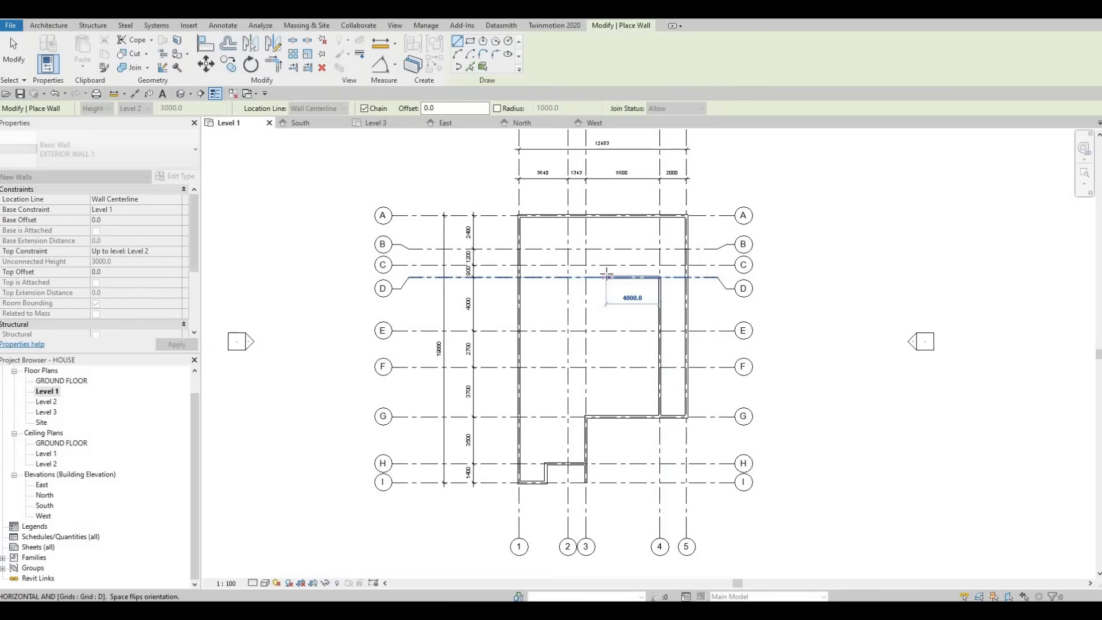
Step: Continue the chain along grid D to grid 2, along grid 2 to C, and 2000 mm along grid C toward grid 1
click(570, 276)
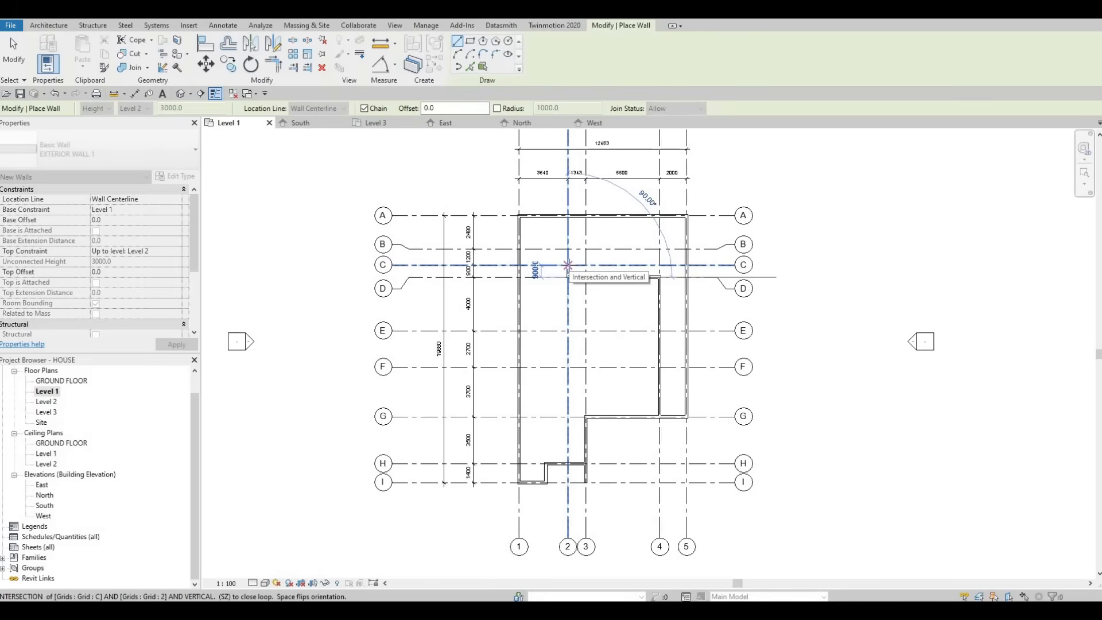
click(567, 266)
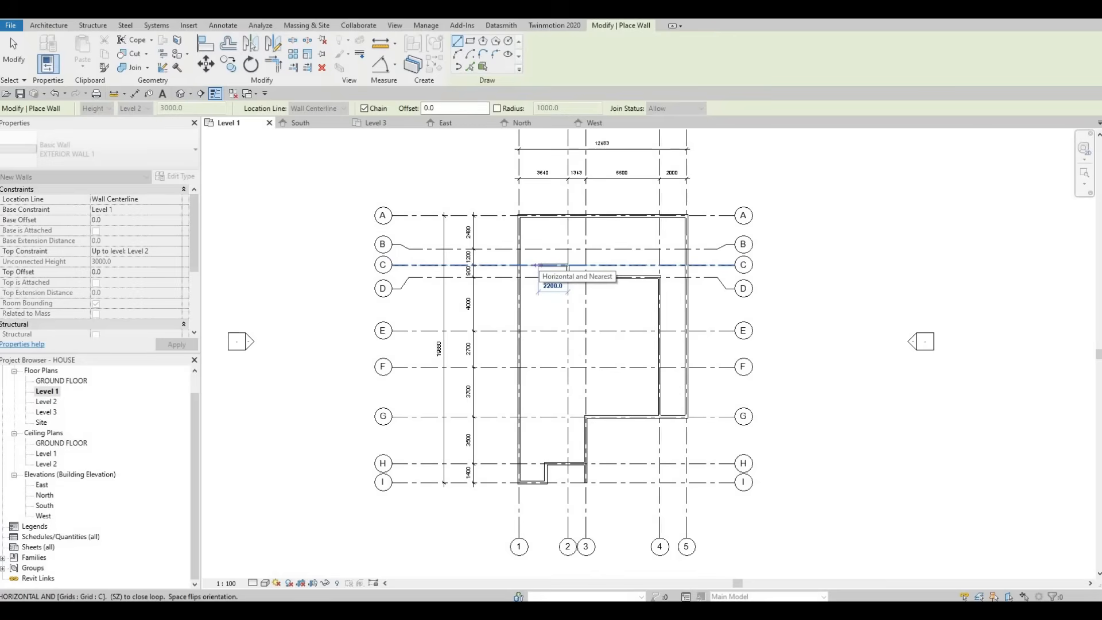
text(200)
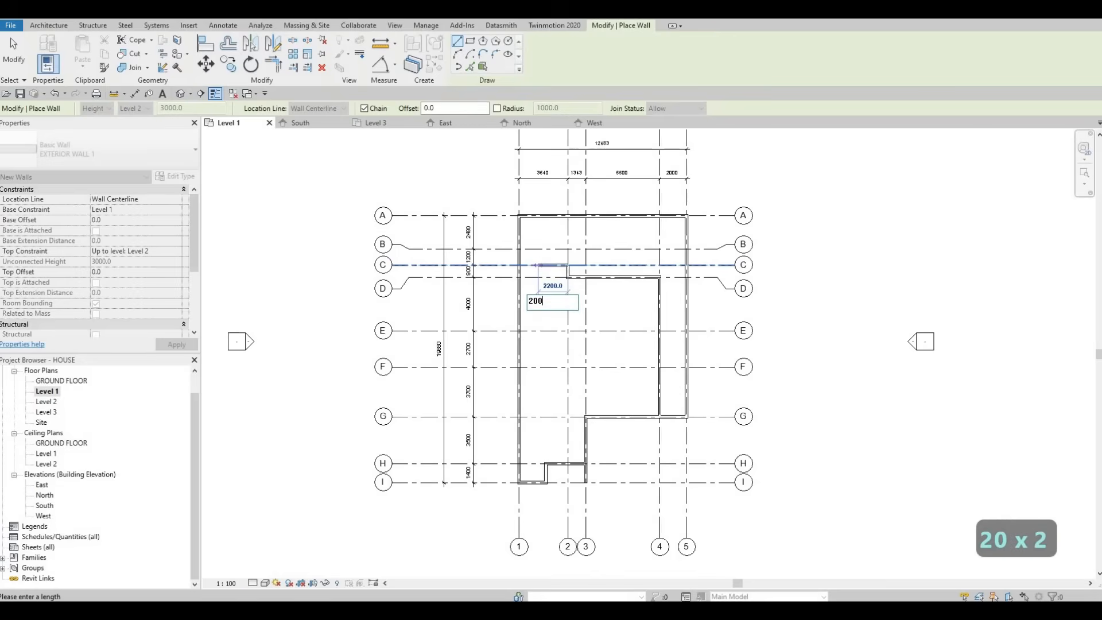
key(Return)
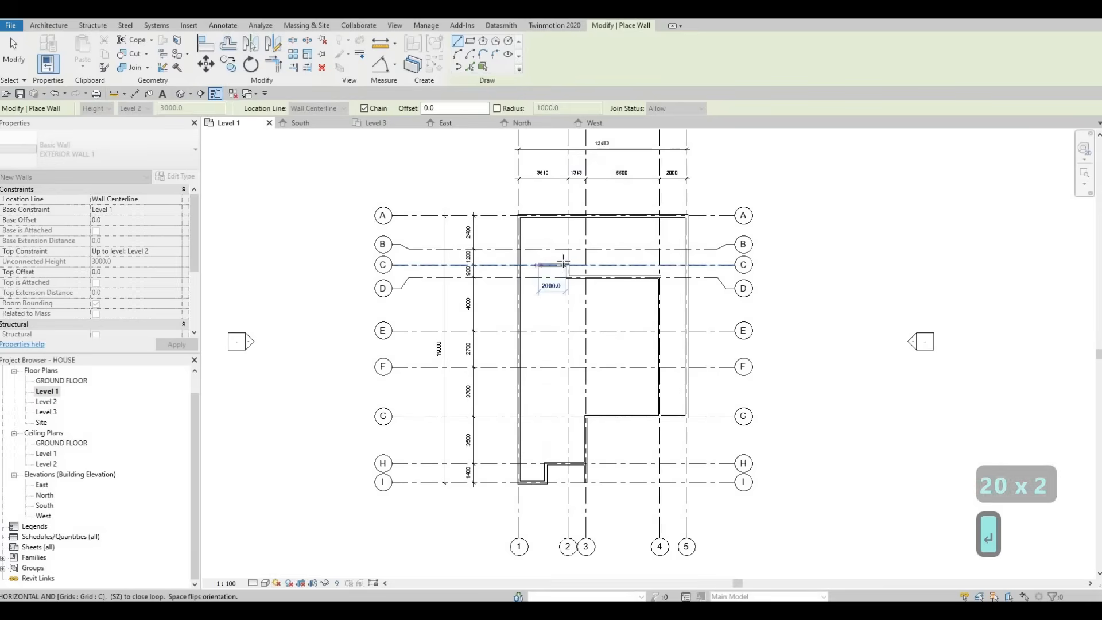
Step: Undo the latest wall work along grid C, keeping the short grid 2 wall, and end the wall command
scroll(555, 273, up, 4)
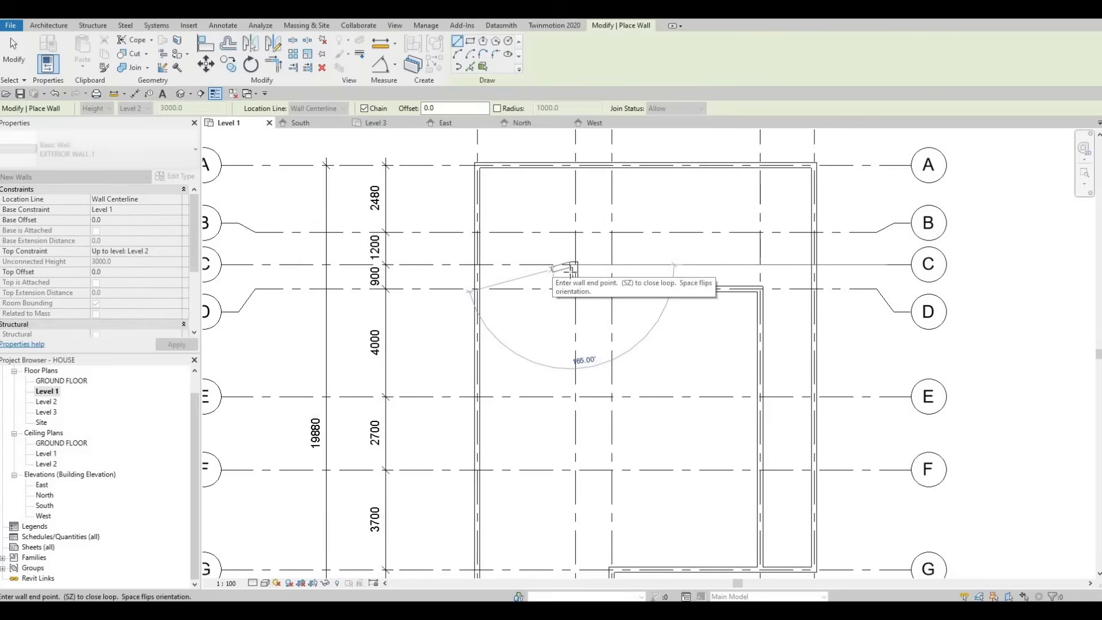
key(ctrl+z)
key(ctrl+z)
scroll(565, 270, down, 4)
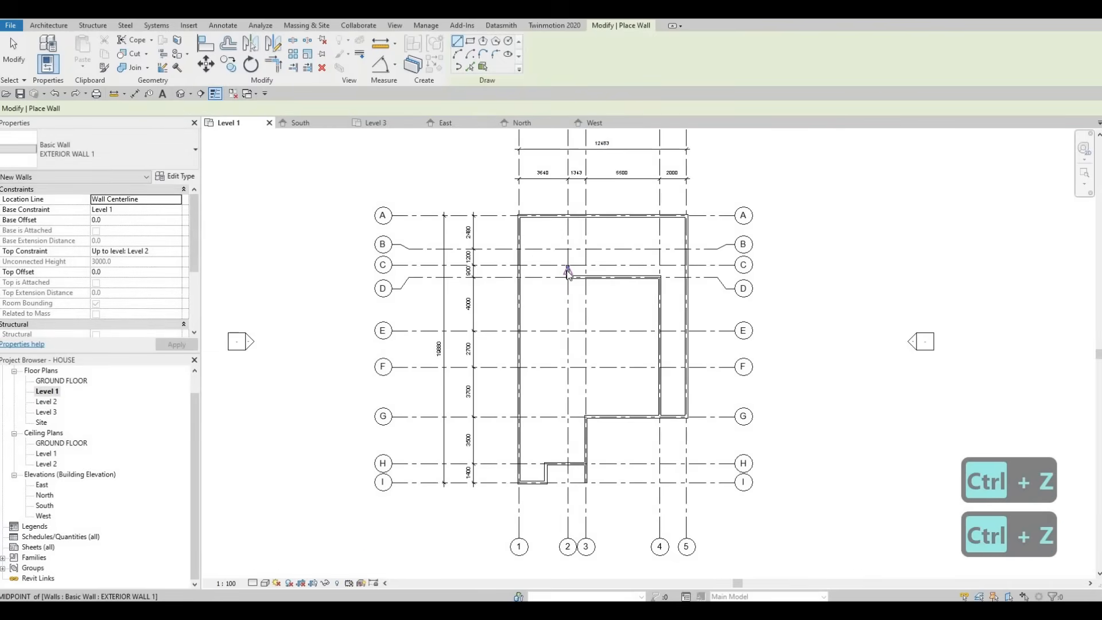
key(Escape)
key(Escape)
Step: Use Create Similar on the short grid 2 wall and draw a 2000 mm wall along grid C toward grid 1
click(565, 270)
key(c)
key(s)
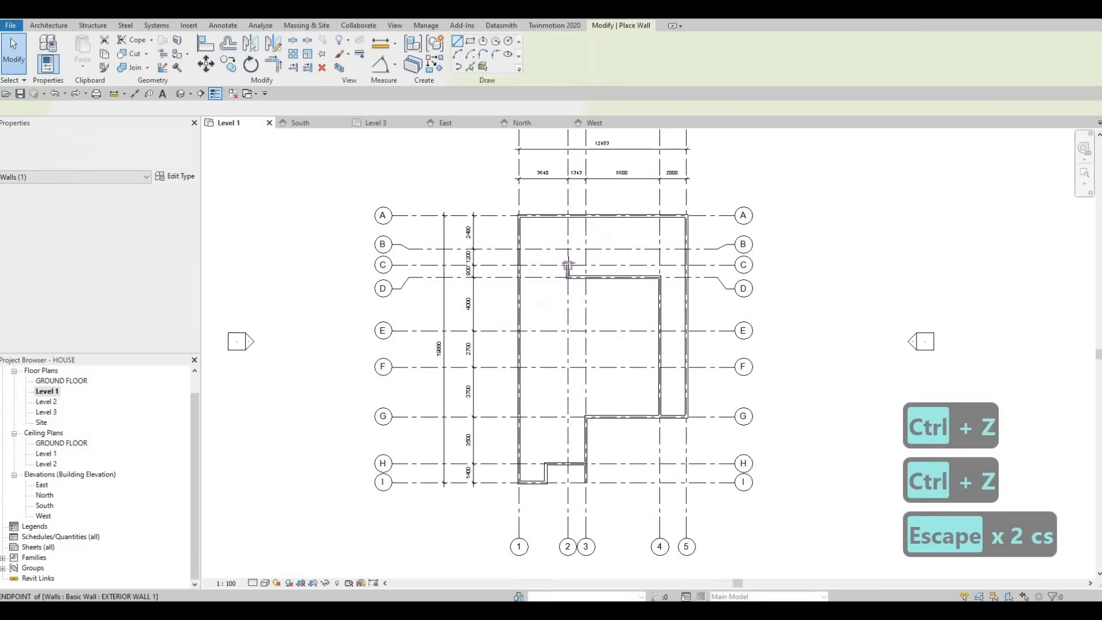
click(567, 265)
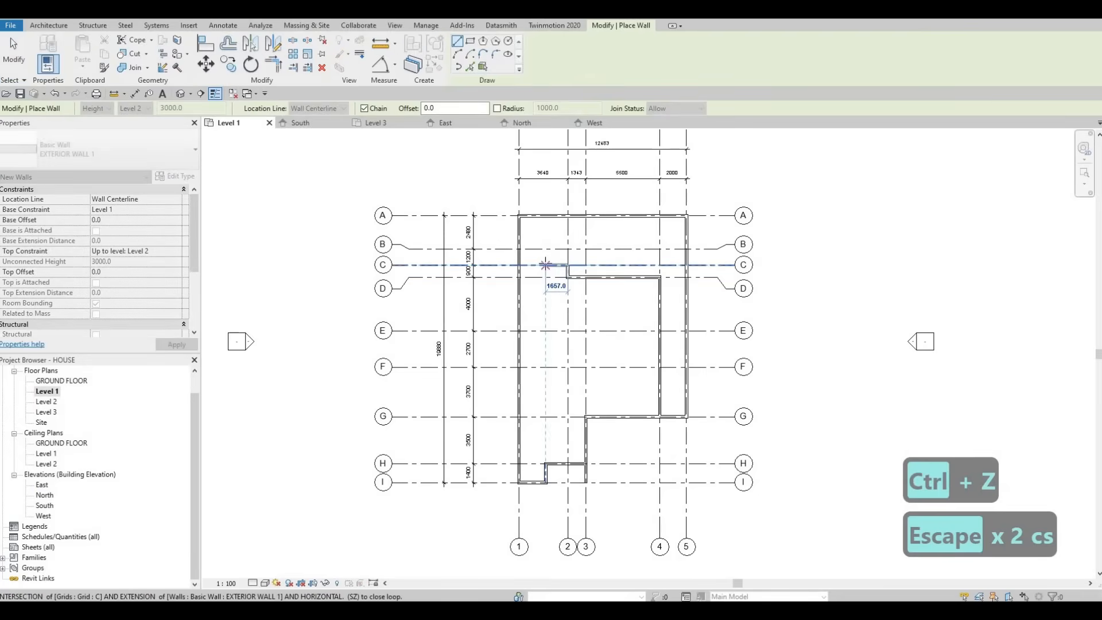
text(200)
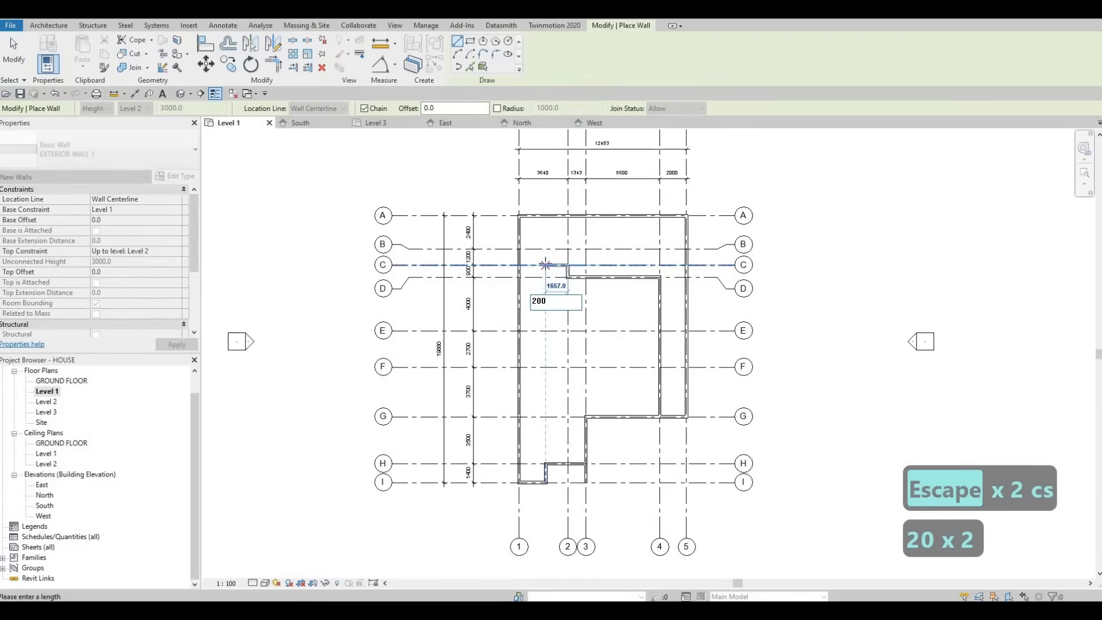
text(0)
key(Return)
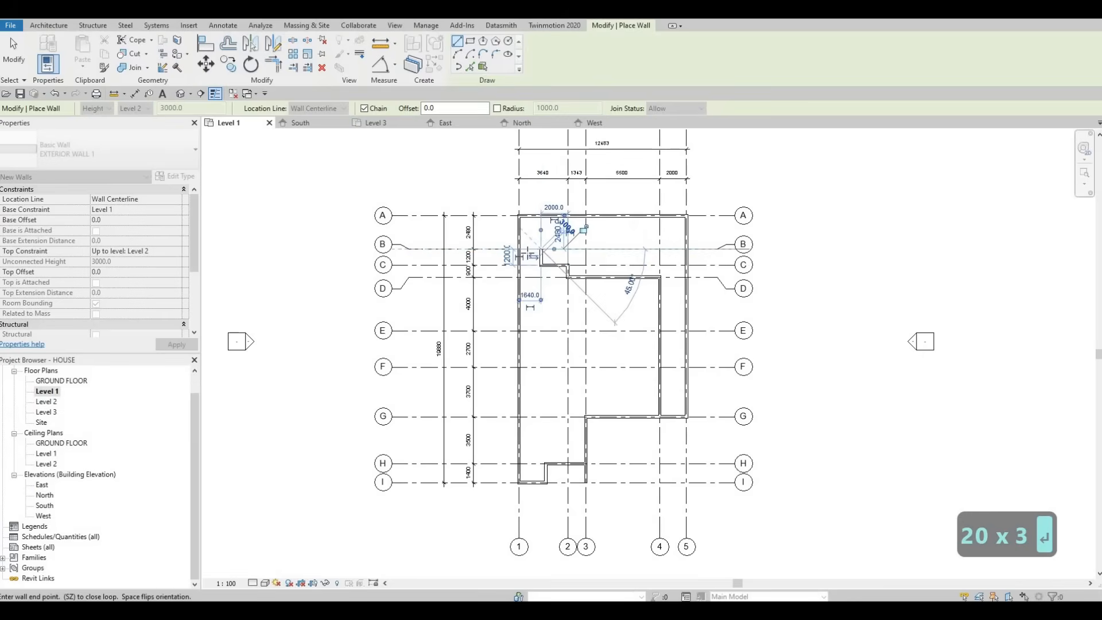
Step: Continue the chain perpendicular to grid B and along grid B to the grid 1 wall, then end the wall command
click(541, 249)
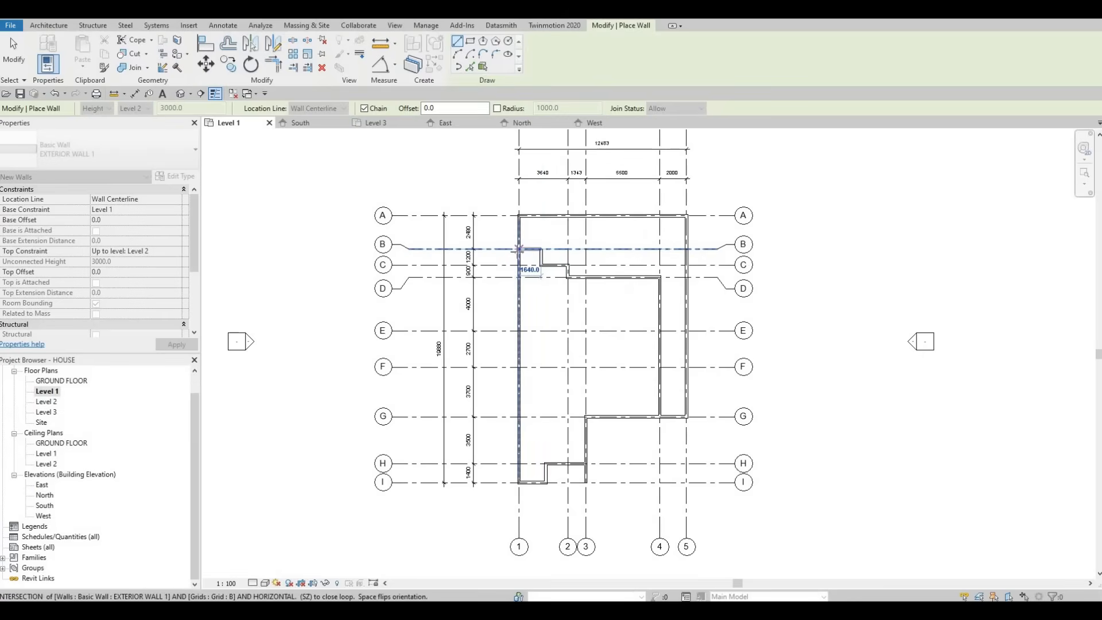
click(519, 249)
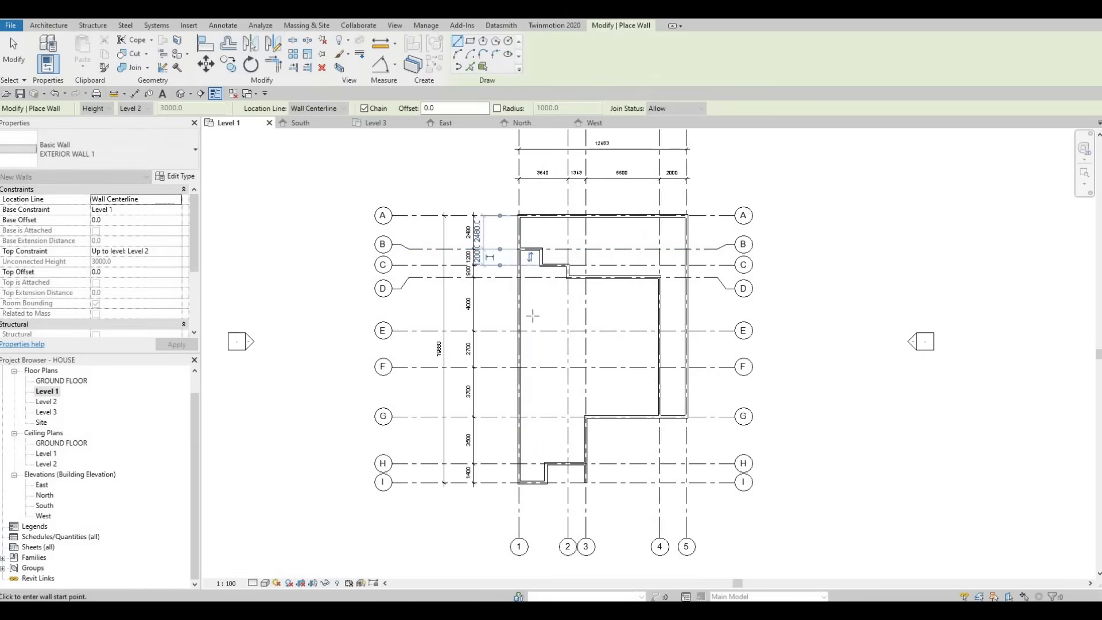
key(Escape)
key(Escape)
key(Escape)
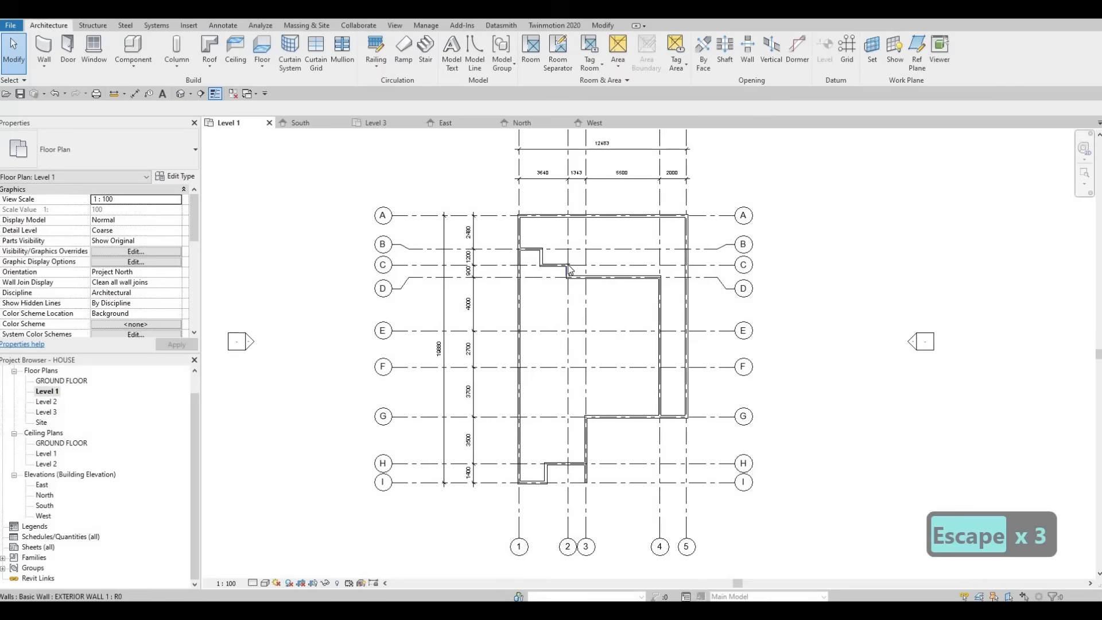
scroll(567, 265, up, 2)
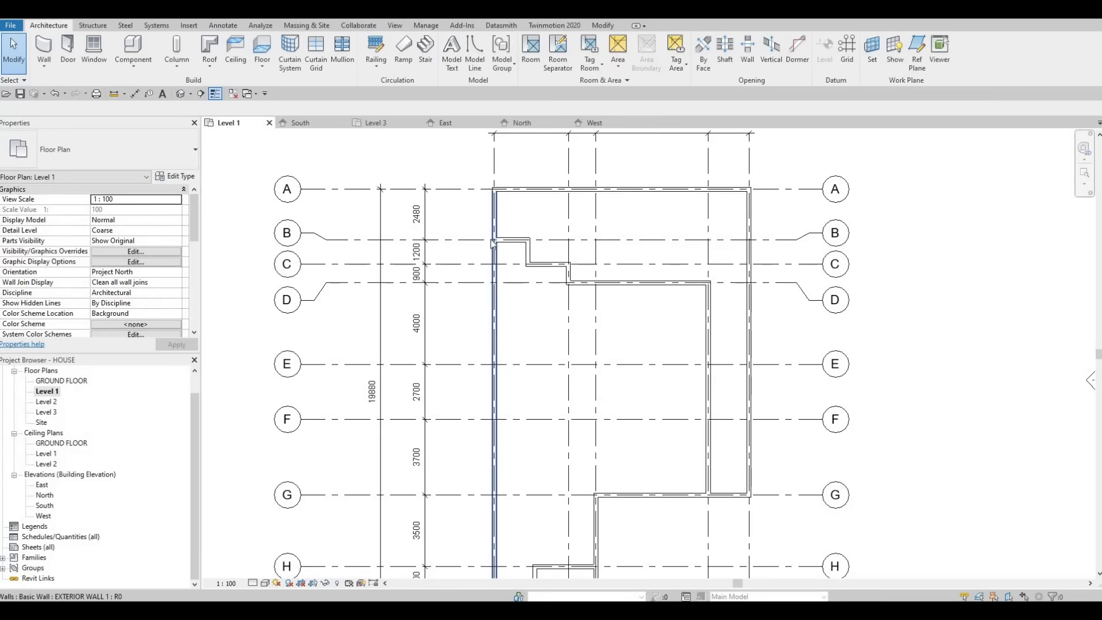
scroll(502, 282, down, 3)
key(Escape)
key(Escape)
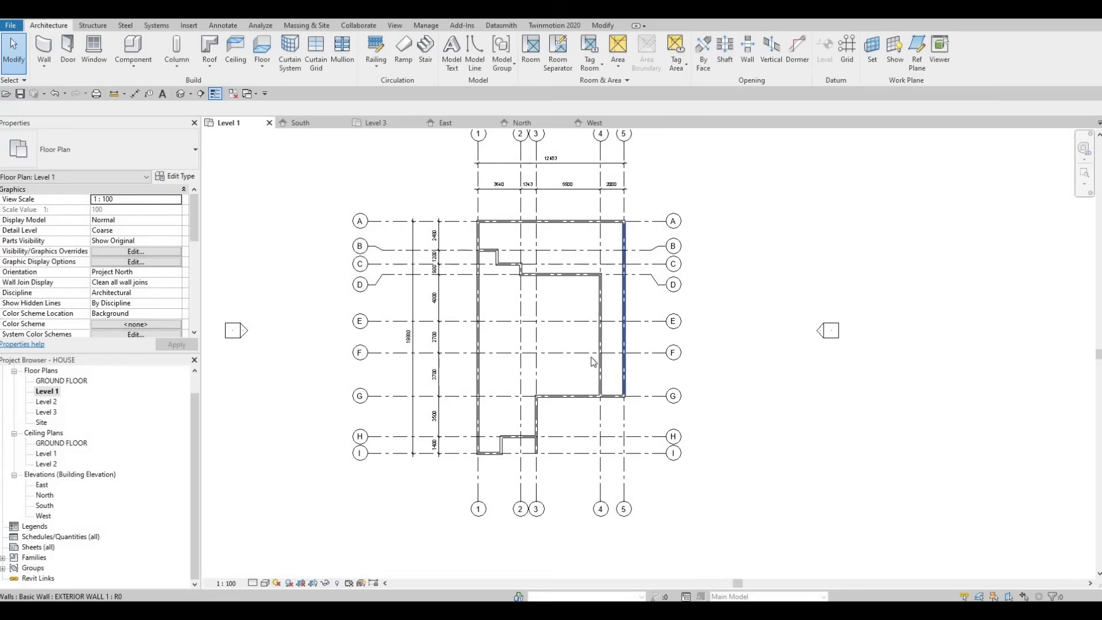
middle_drag(549, 373, 563, 349)
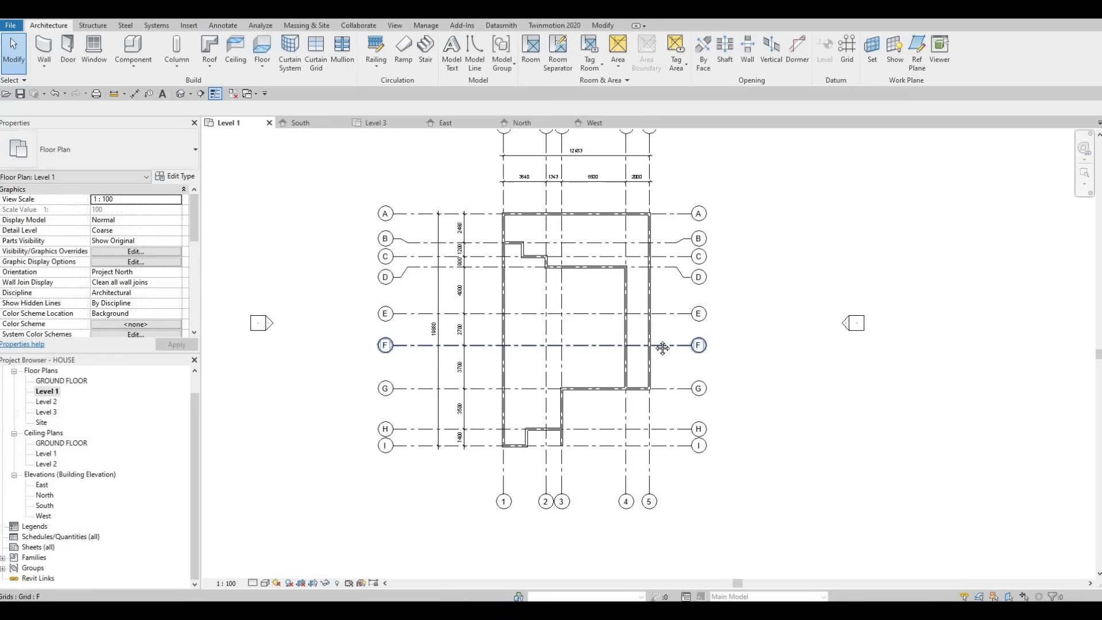
scroll(620, 351, down, 3)
scroll(626, 351, up, 3)
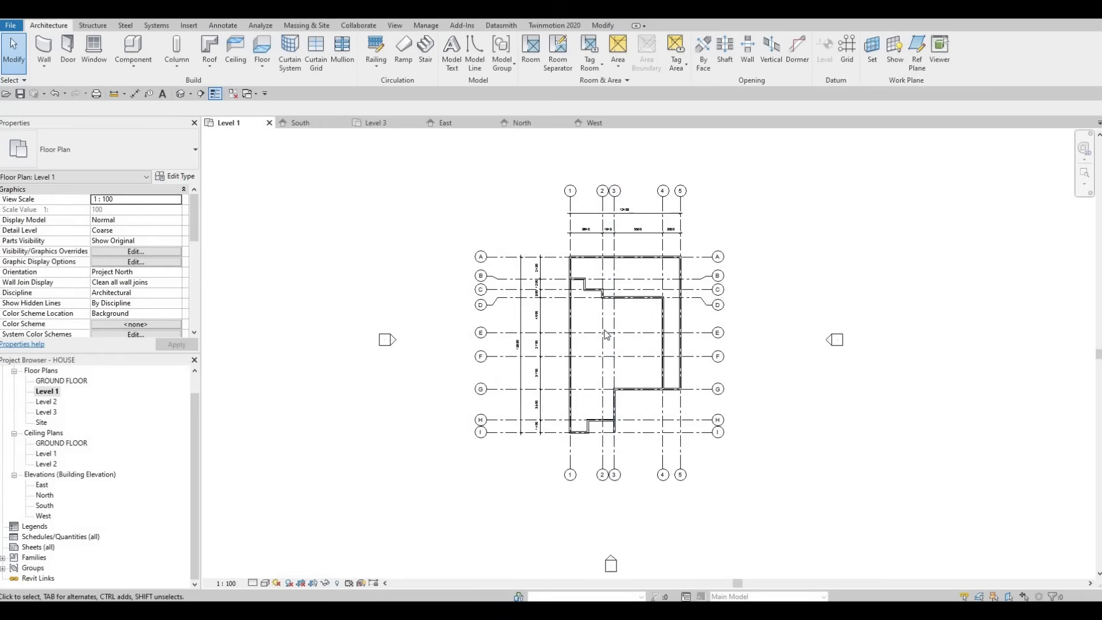
middle_drag(731, 393, 722, 409)
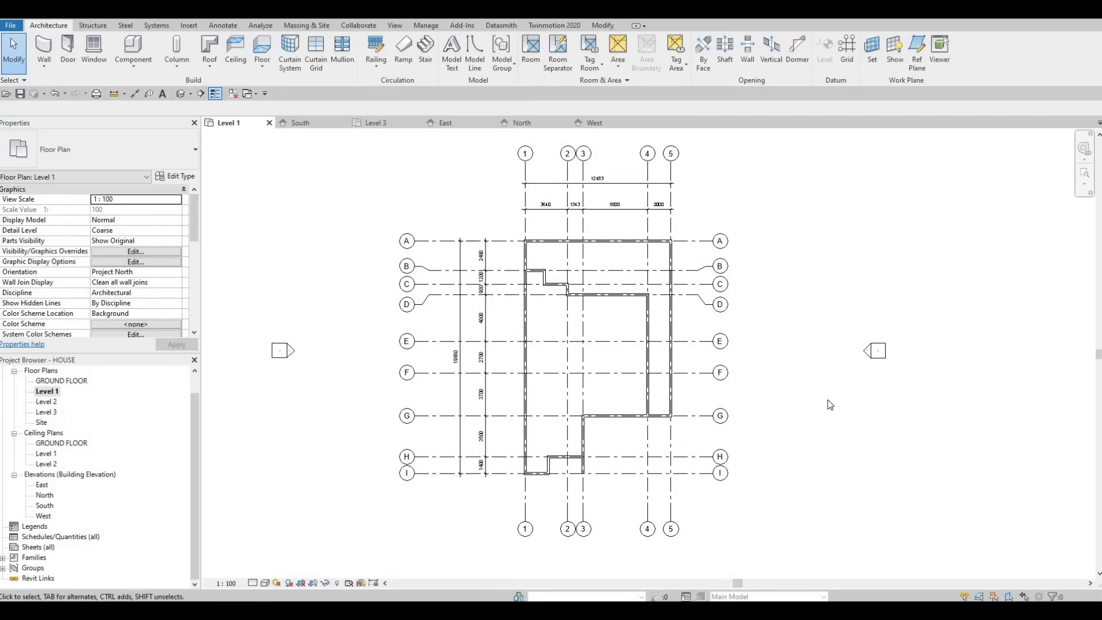